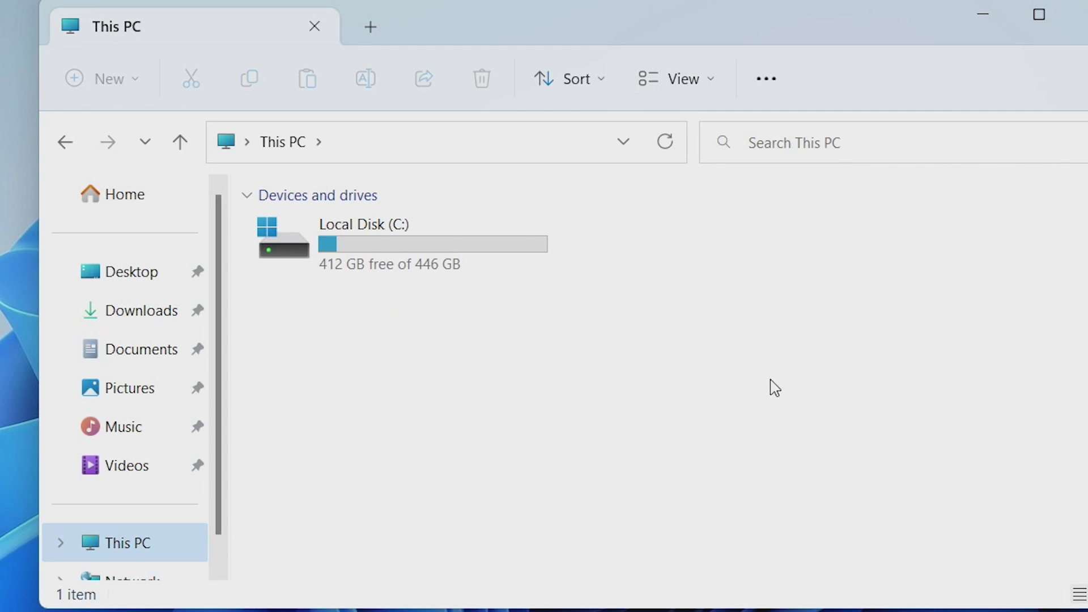
Select Local Disk (C:) to view its used and free space, then return Start to pinned apps
{"action": "left_click_drag", "start_coordinate": [772, 382], "coordinate": [244, 184]}
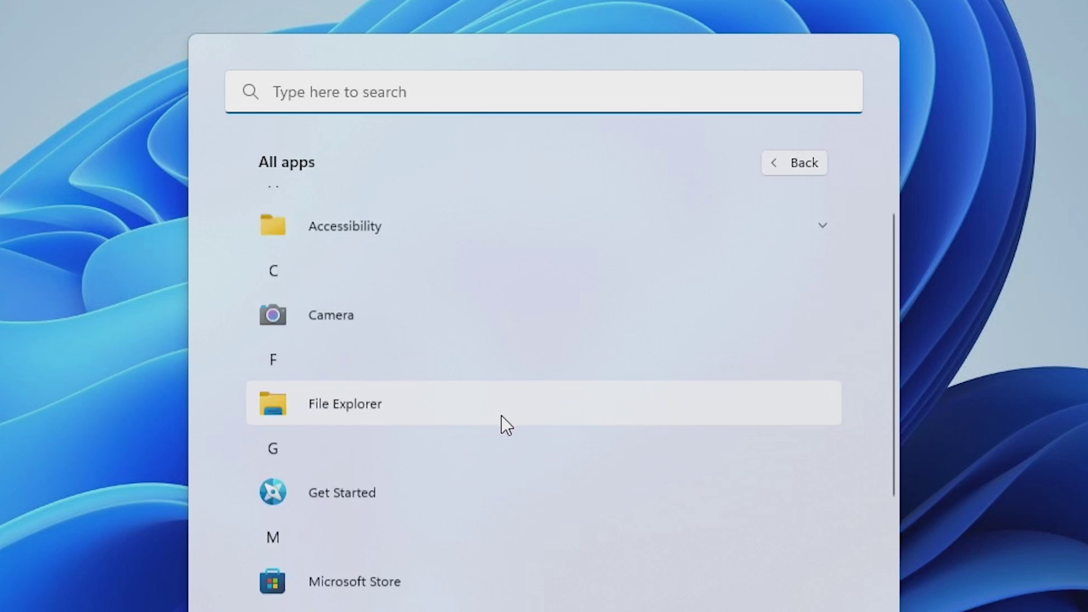
{"action": "scroll", "coordinate": [501, 425], "scroll_direction": "down", "scroll_amount": 10}
{"action": "scroll", "coordinate": [508, 406], "scroll_direction": "up", "scroll_amount": 10}
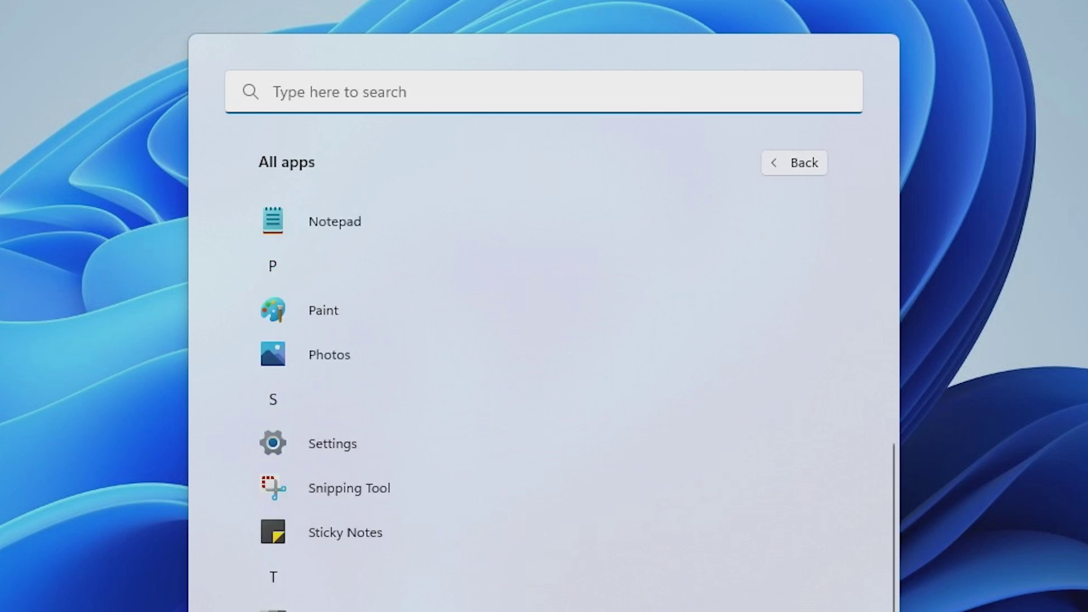
{"action": "left_click", "coordinate": [785, 164]}
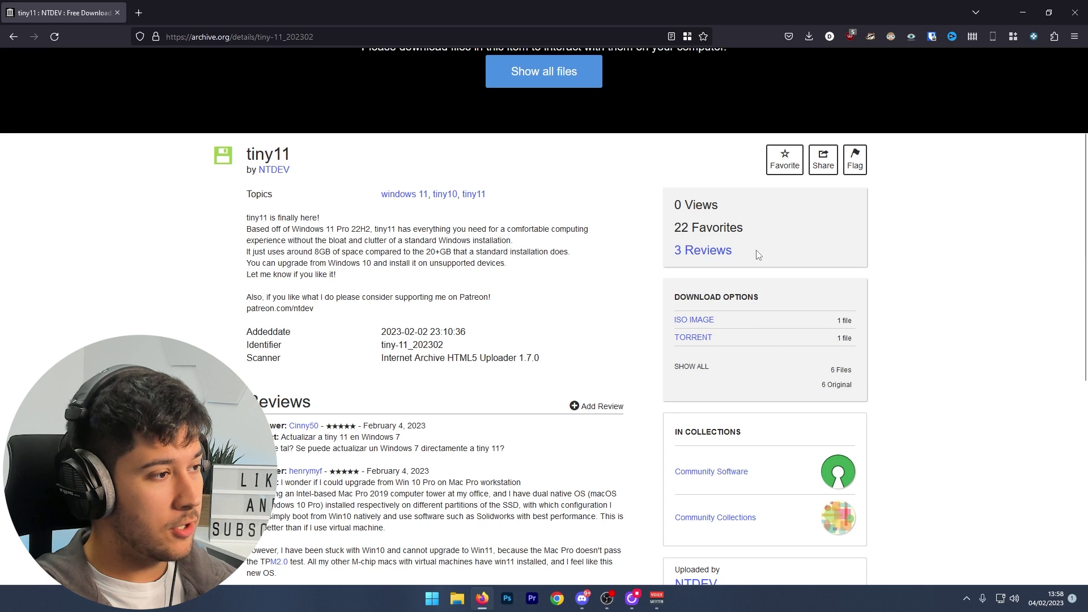
Scroll through the tiny11 archive.org page, then minimise Firefox to reveal the desktop
{"action": "scroll", "coordinate": [318, 322], "scroll_direction": "up", "scroll_amount": 1}
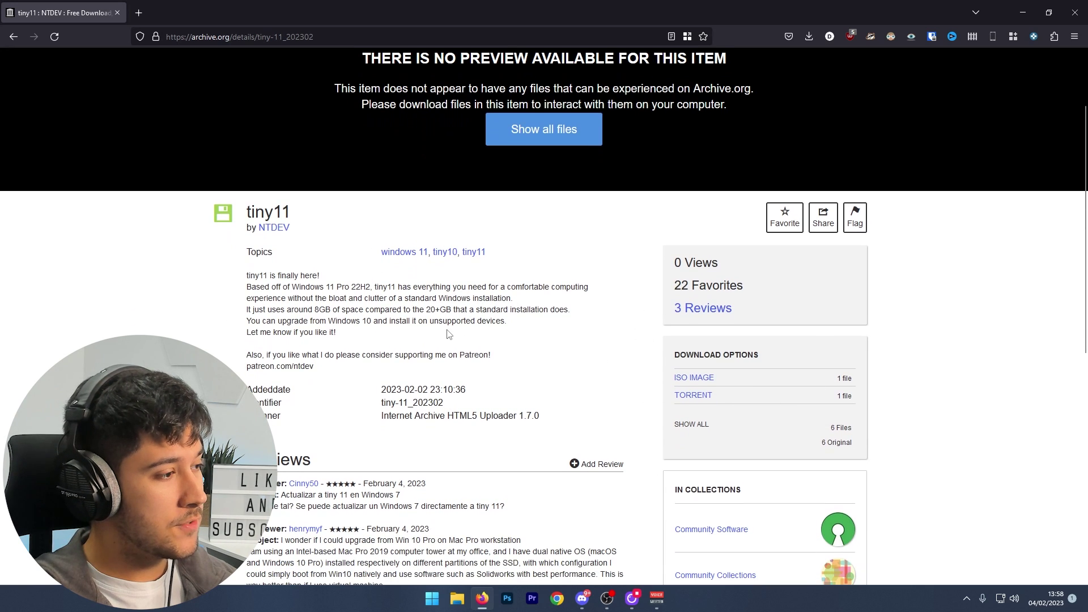
{"action": "scroll", "coordinate": [447, 335], "scroll_direction": "down", "scroll_amount": 4}
{"action": "scroll", "coordinate": [453, 332], "scroll_direction": "up", "scroll_amount": 6}
{"action": "scroll", "coordinate": [495, 324], "scroll_direction": "down", "scroll_amount": 3}
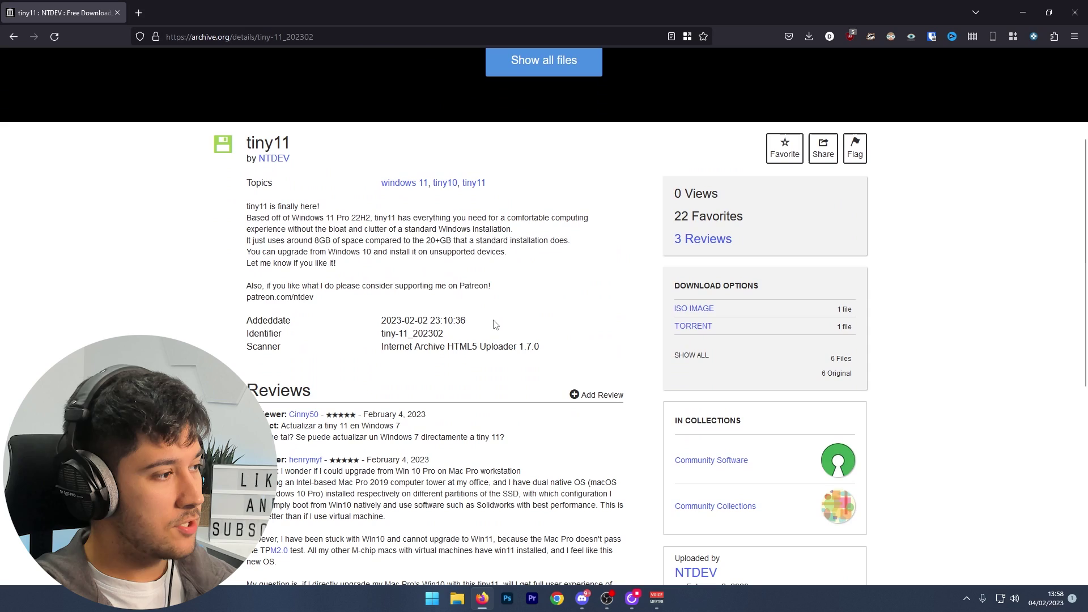
{"action": "left_click", "coordinate": [1021, 12]}
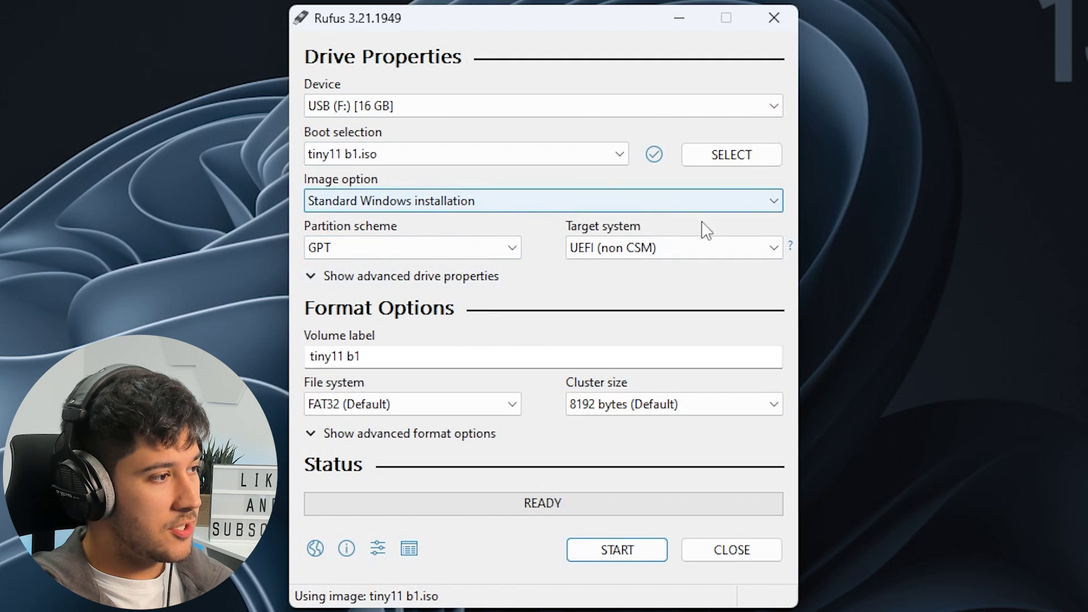
Write tiny11 b1.iso to the 16 GB USB drive, confirming the drive's data will be erased
{"action": "left_click", "coordinate": [618, 553]}
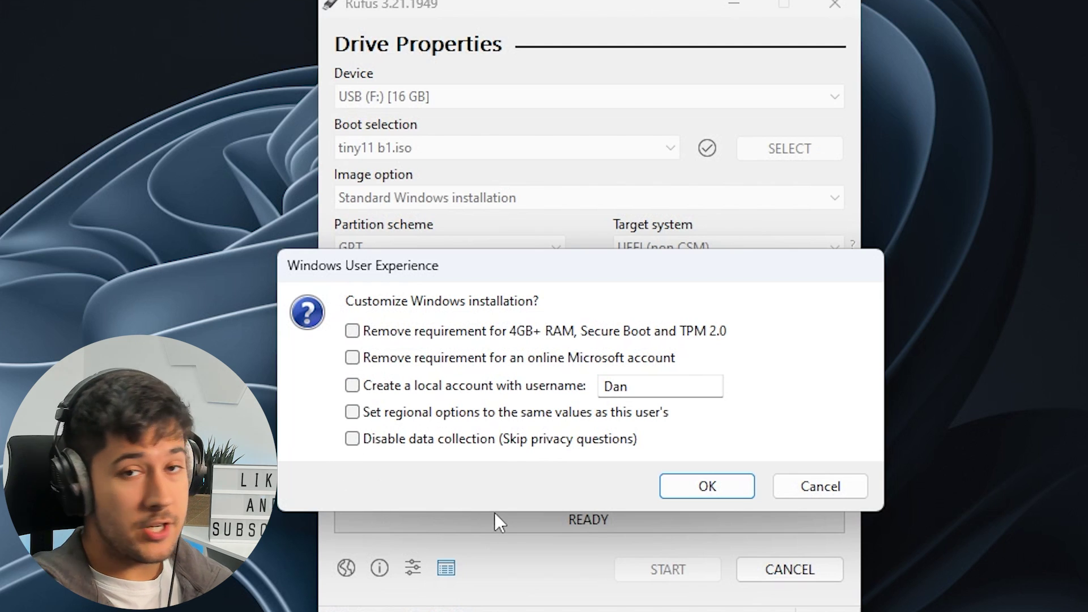
{"action": "left_click_drag", "start_coordinate": [521, 270], "coordinate": [534, 232]}
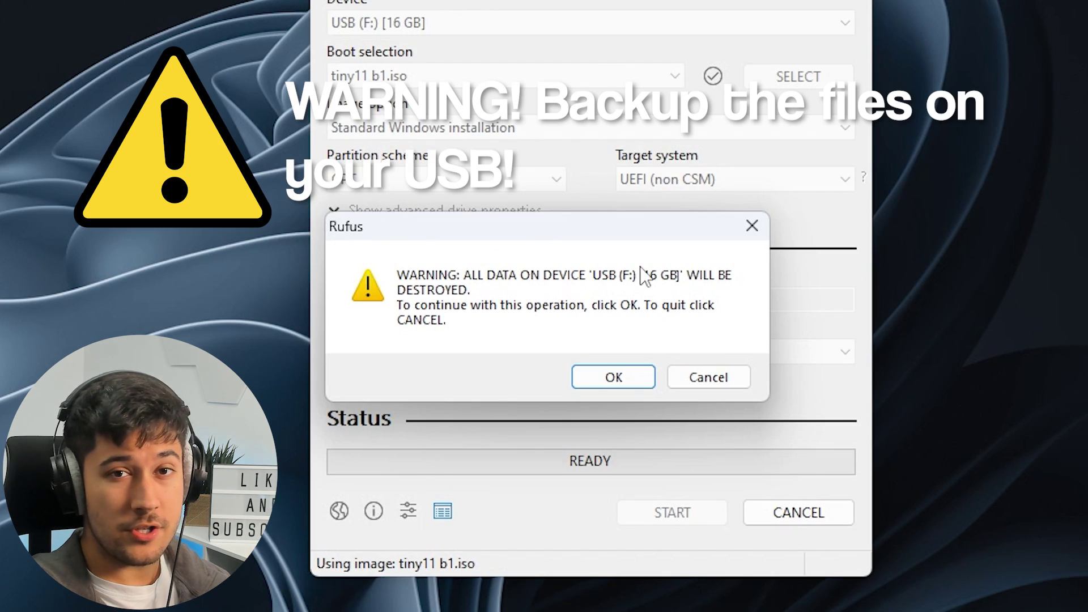
{"action": "left_click", "coordinate": [606, 379]}
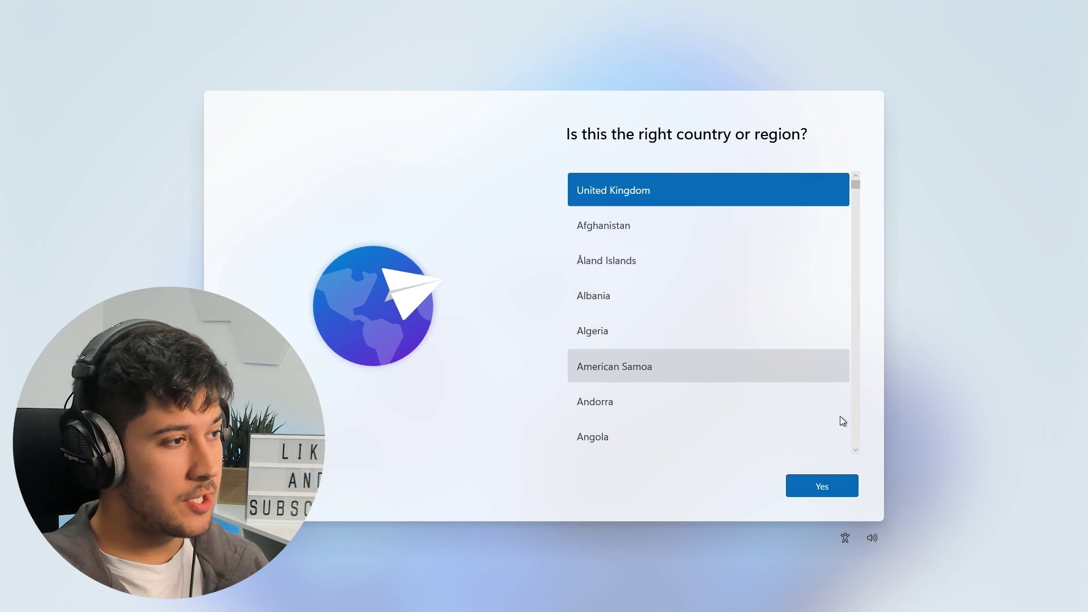
Choose United Kingdom region and keyboard, skip a second layout, and submit the user name
{"action": "left_click", "coordinate": [824, 483]}
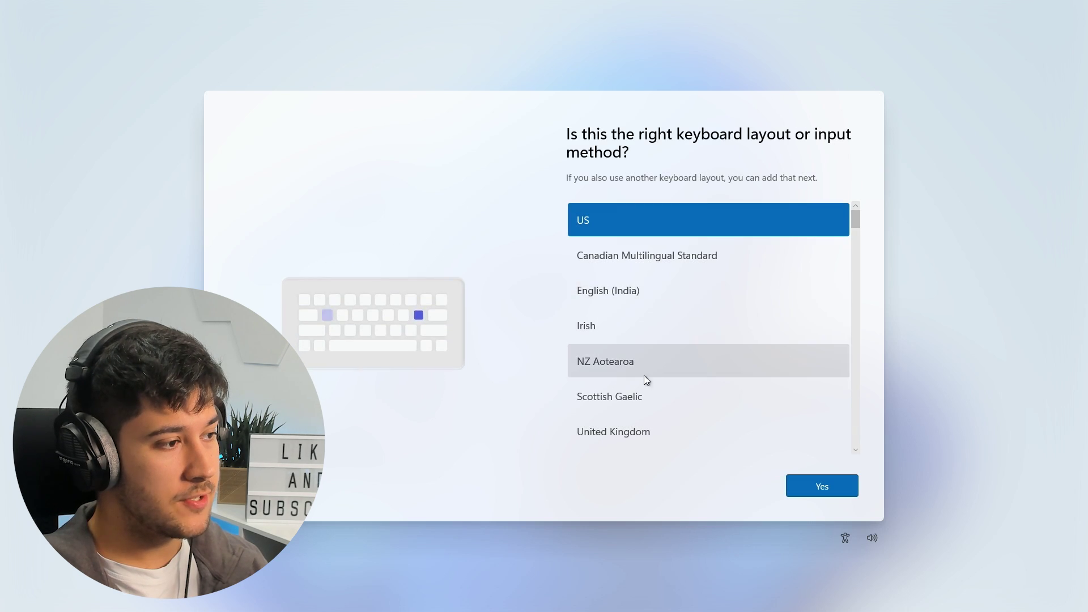
{"action": "left_click", "coordinate": [631, 431]}
{"action": "left_click", "coordinate": [813, 484]}
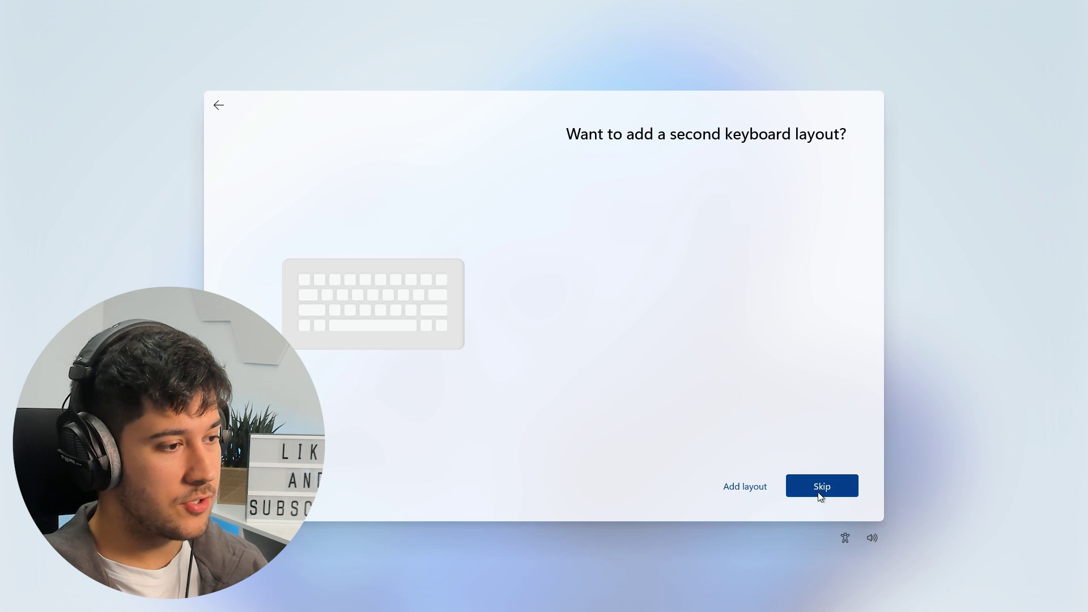
{"action": "left_click", "coordinate": [819, 494]}
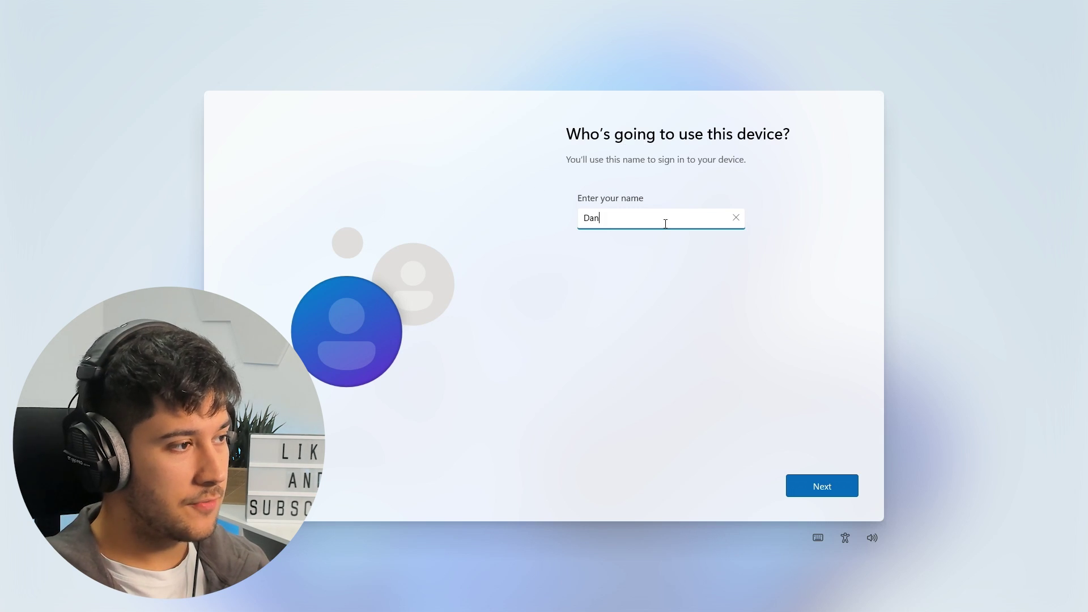
{"action": "key", "text": "Return"}
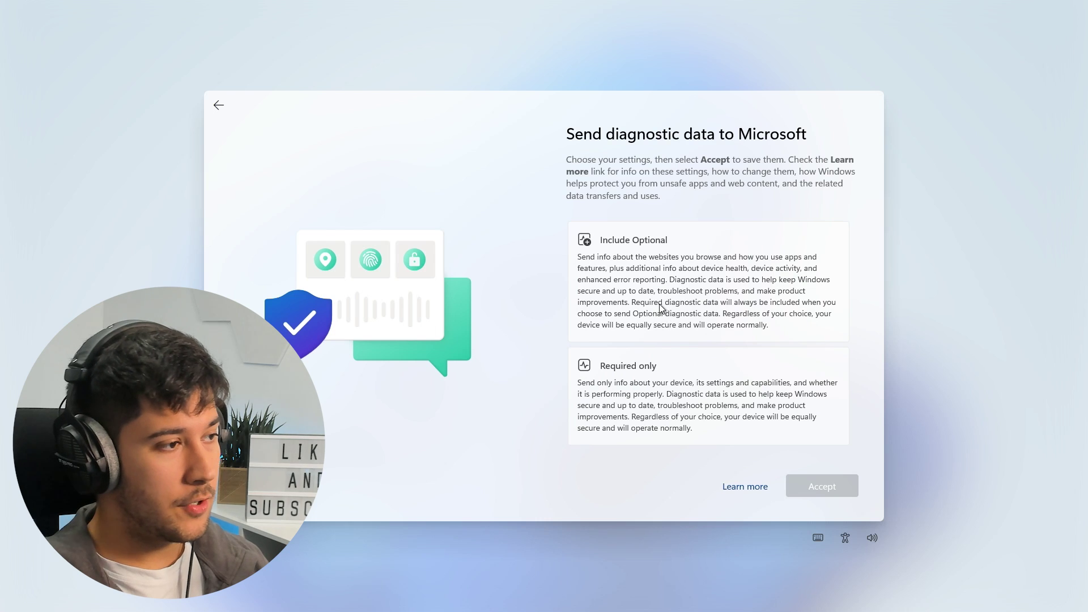
Send only required diagnostic data and decline inking, tailored experiences and advertising ID
{"action": "left_click", "coordinate": [634, 390]}
{"action": "left_click", "coordinate": [815, 484]}
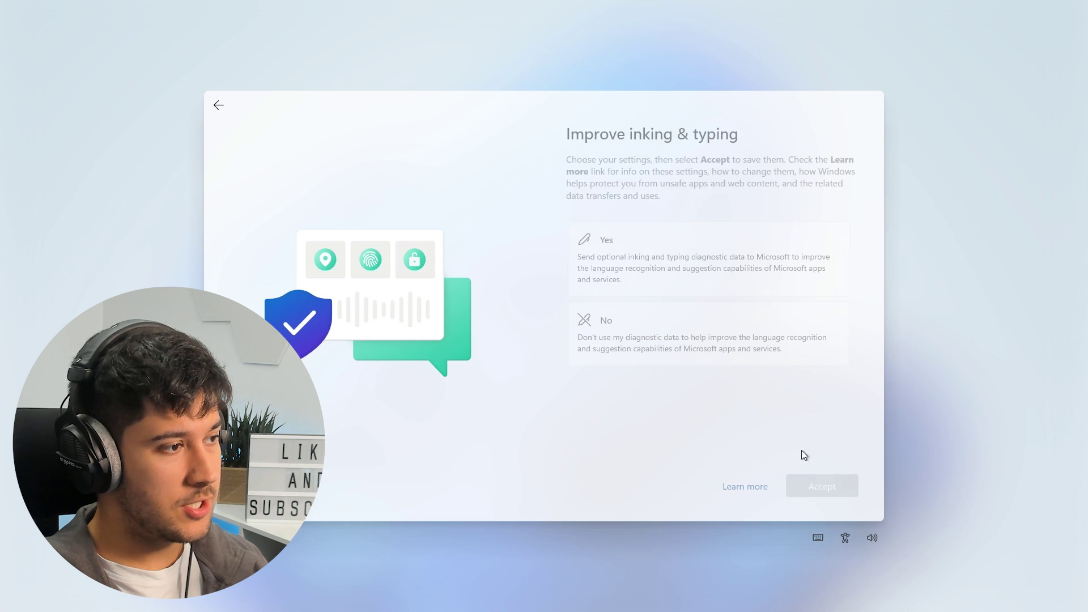
{"action": "left_click", "coordinate": [674, 341]}
{"action": "left_click", "coordinate": [826, 488]}
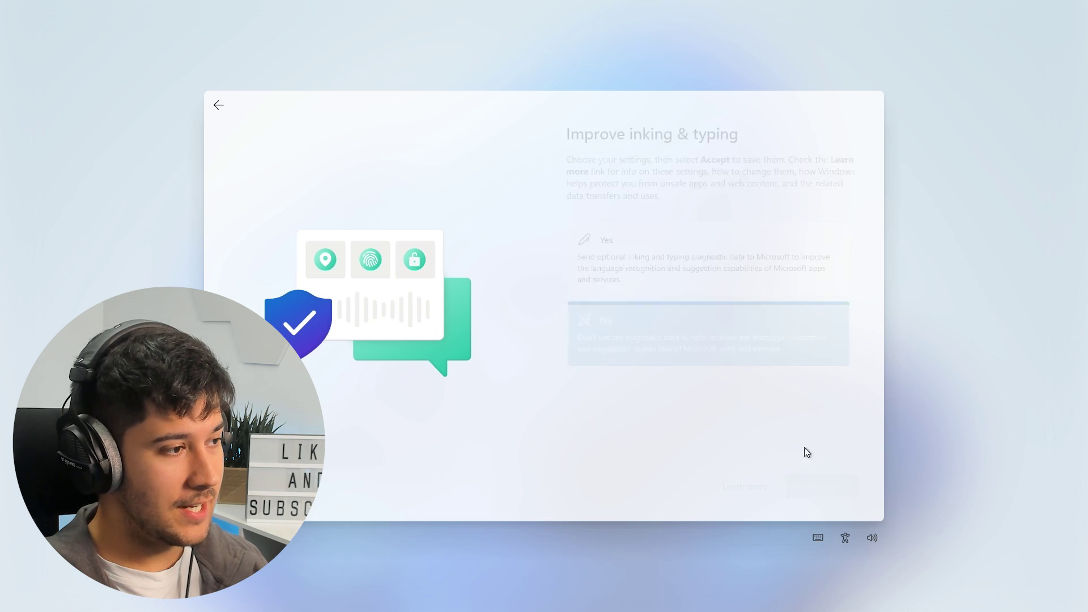
{"action": "left_click", "coordinate": [675, 352]}
{"action": "left_click", "coordinate": [805, 479]}
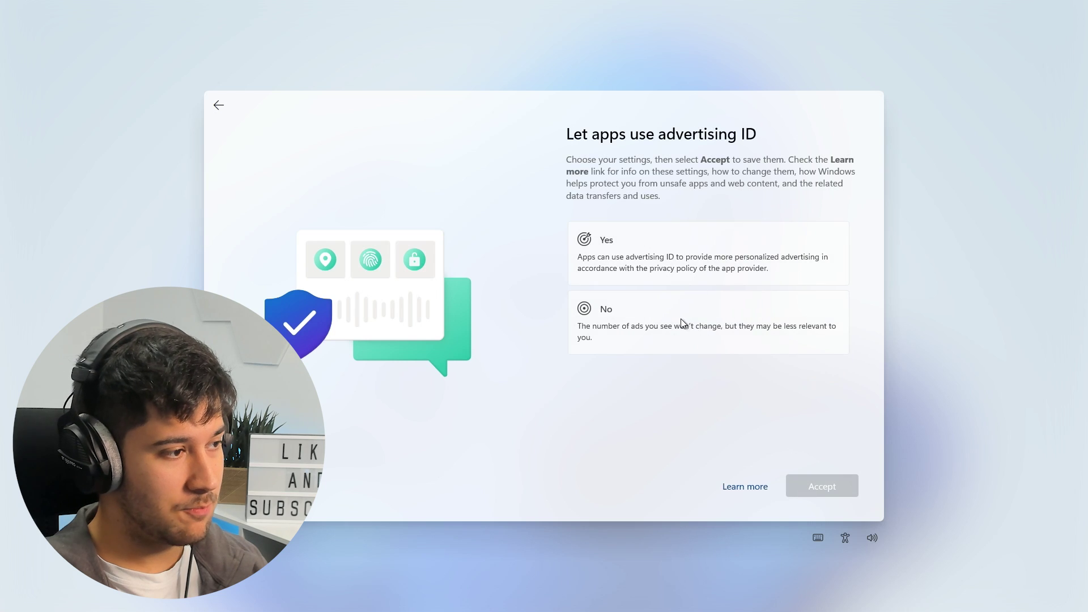
{"action": "left_click", "coordinate": [683, 322]}
{"action": "left_click", "coordinate": [826, 485]}
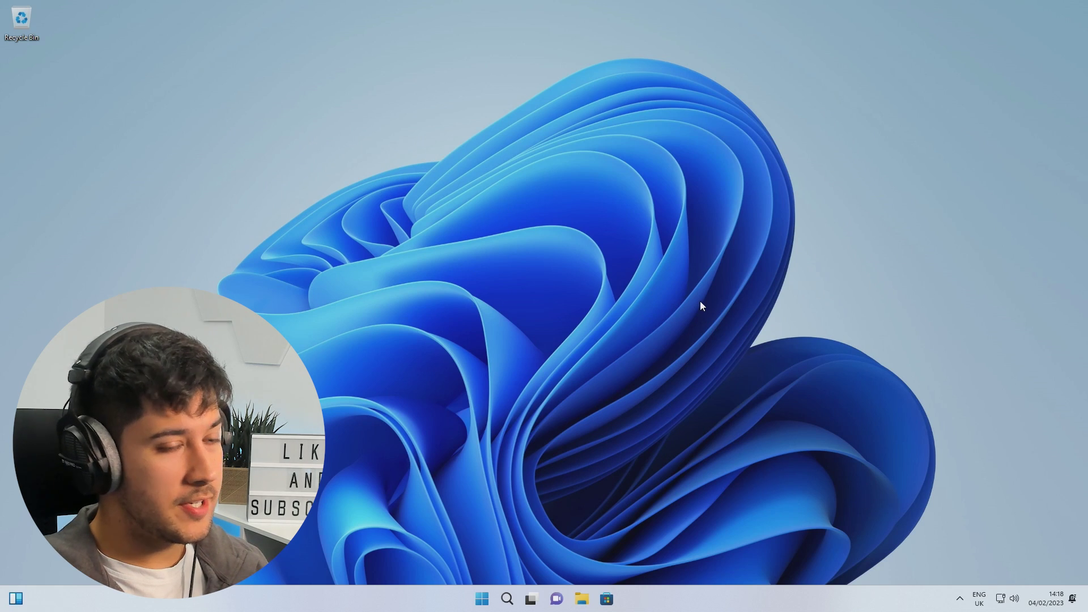
Uninstall the pinned WhatsApp app from the Start menu
{"action": "left_click", "coordinate": [481, 600]}
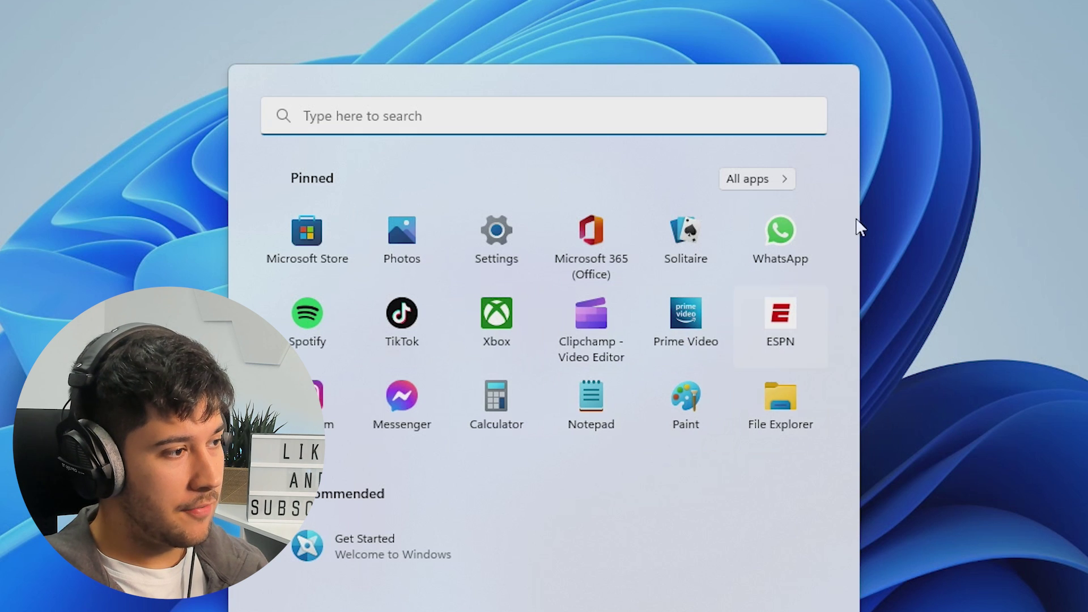
{"action": "right_click", "coordinate": [787, 231]}
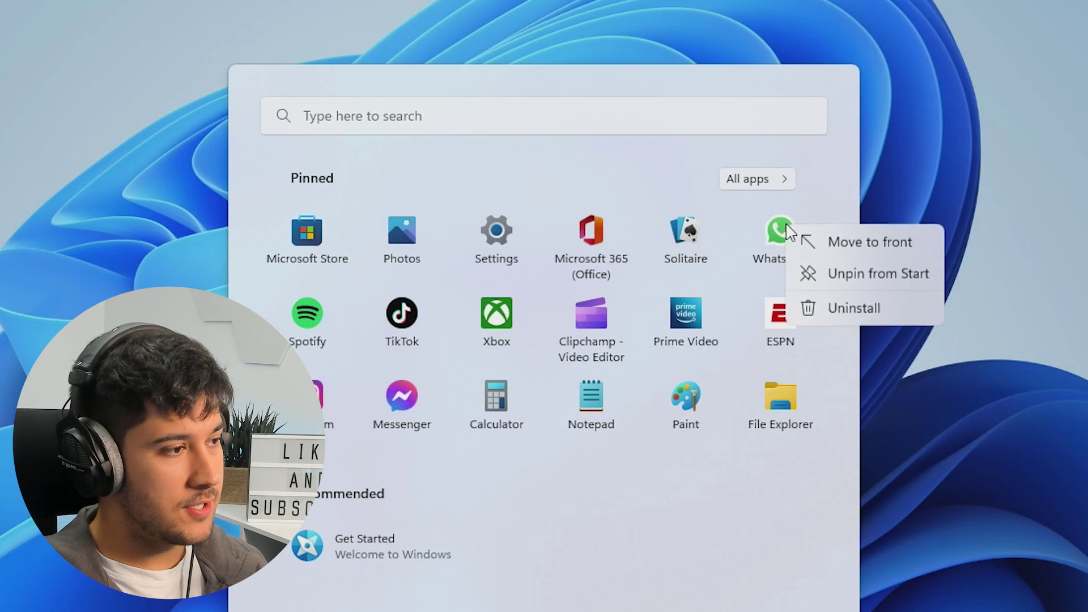
{"action": "left_click", "coordinate": [846, 308]}
{"action": "left_click", "coordinate": [486, 500]}
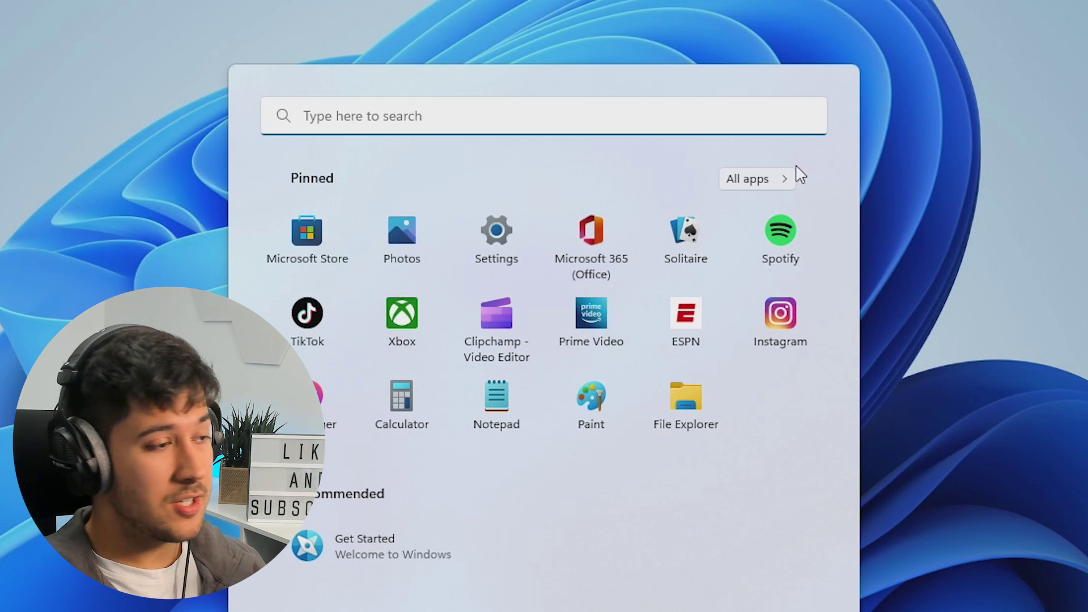
Browse the All apps list, briefly expanding the Accessibility folder, then go back to pinned apps
{"action": "left_click", "coordinate": [756, 186]}
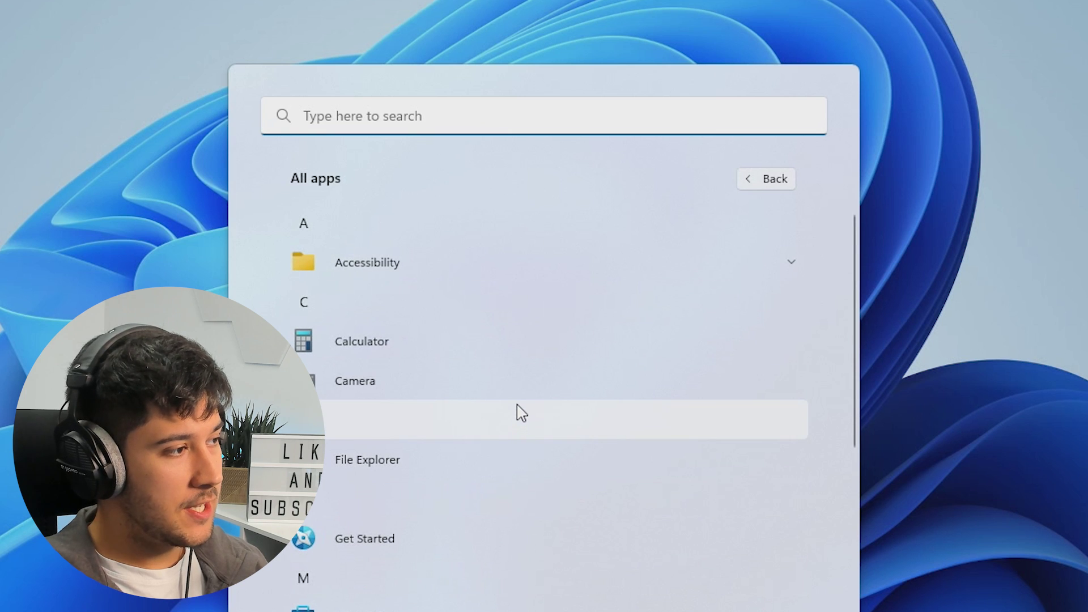
{"action": "scroll", "coordinate": [517, 413], "scroll_direction": "down", "scroll_amount": 5}
{"action": "scroll", "coordinate": [552, 507], "scroll_direction": "up", "scroll_amount": 5}
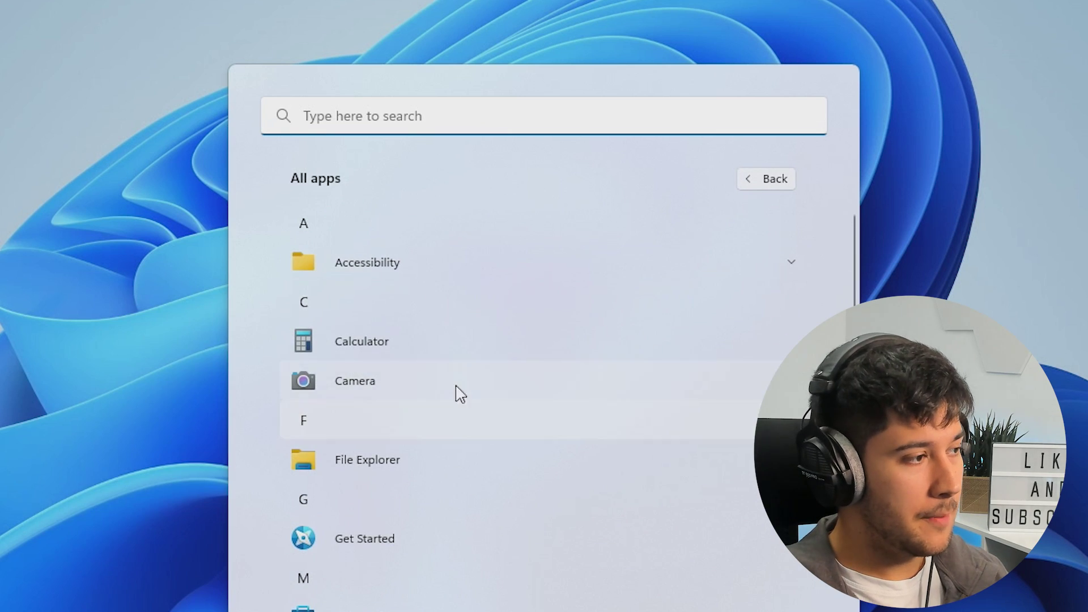
{"action": "left_click", "coordinate": [430, 275]}
{"action": "left_click", "coordinate": [415, 270]}
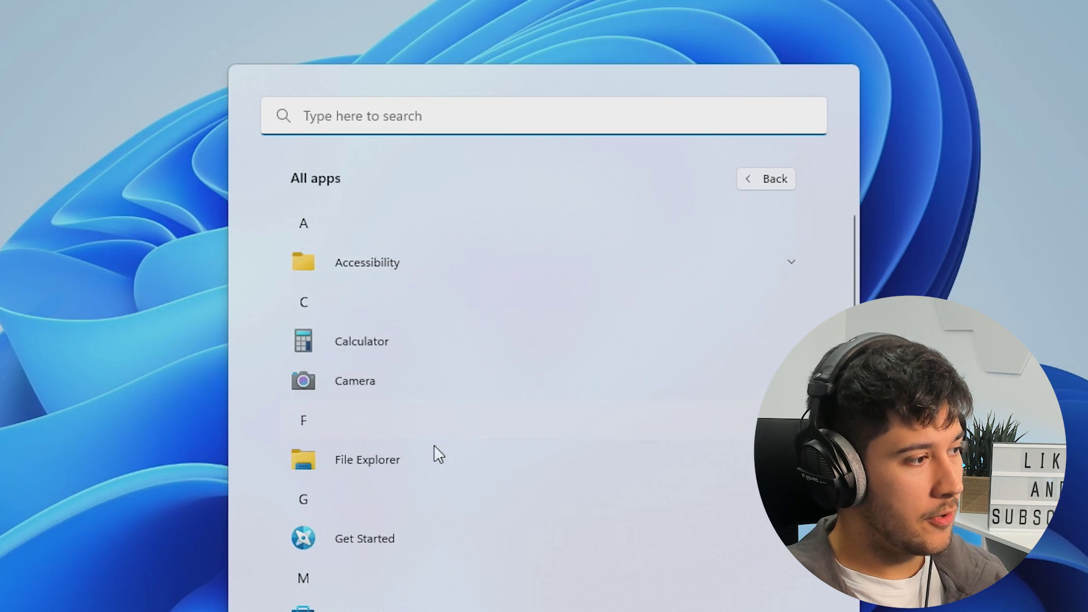
{"action": "scroll", "coordinate": [394, 294], "scroll_direction": "down", "scroll_amount": 3}
{"action": "scroll", "coordinate": [415, 258], "scroll_direction": "up", "scroll_amount": 2}
{"action": "scroll", "coordinate": [424, 363], "scroll_direction": "down", "scroll_amount": 5}
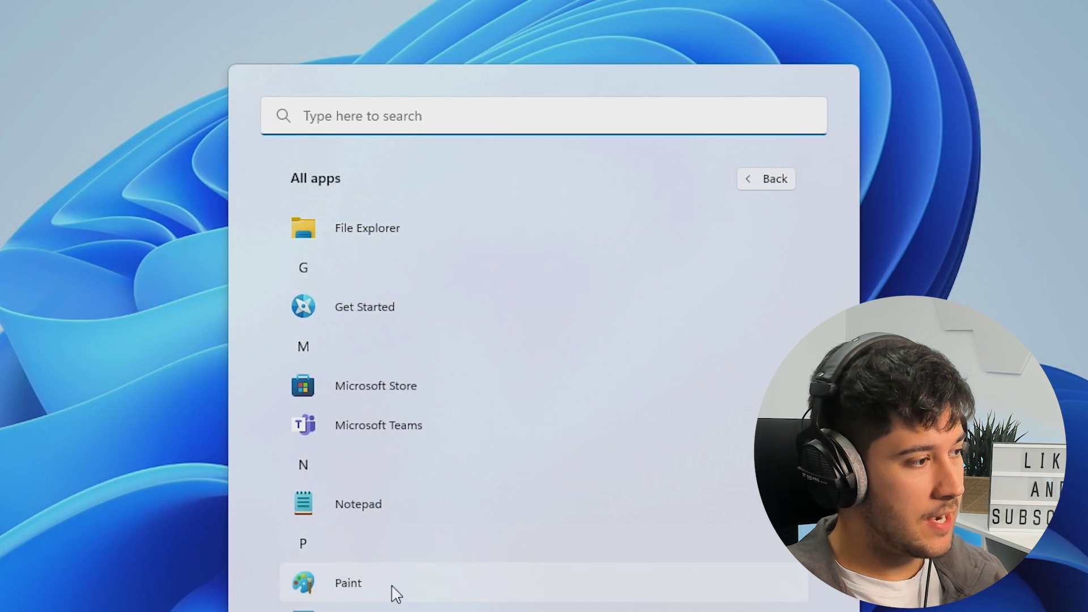
{"action": "scroll", "coordinate": [409, 420], "scroll_direction": "down", "scroll_amount": 1}
{"action": "scroll", "coordinate": [487, 556], "scroll_direction": "up", "scroll_amount": 5}
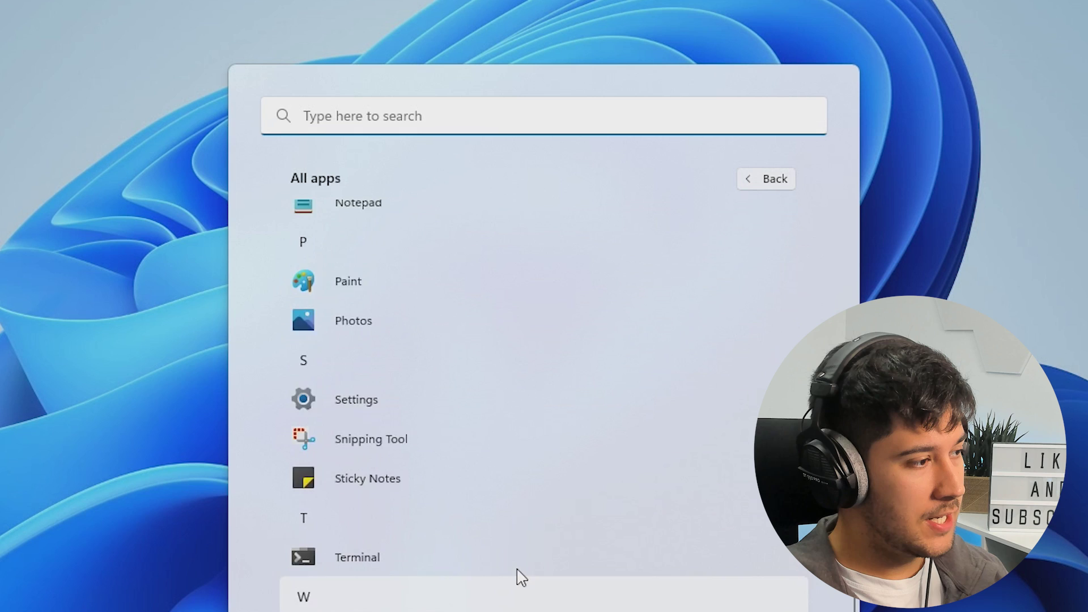
{"action": "left_click", "coordinate": [765, 180]}
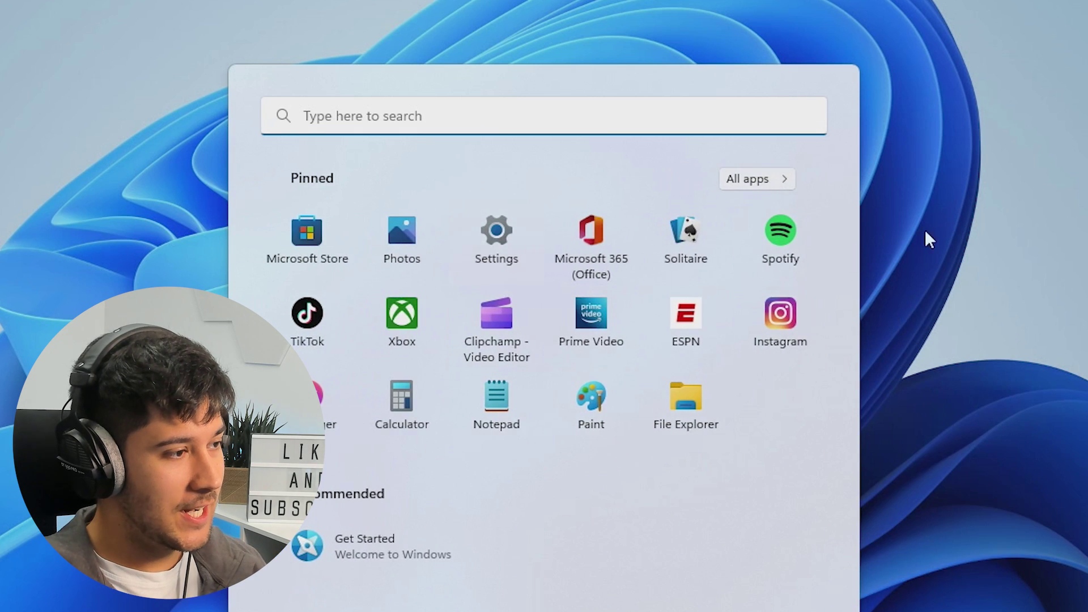
Uninstall Spotify from the pinned apps
{"action": "right_click", "coordinate": [773, 278]}
{"action": "left_click", "coordinate": [827, 333]}
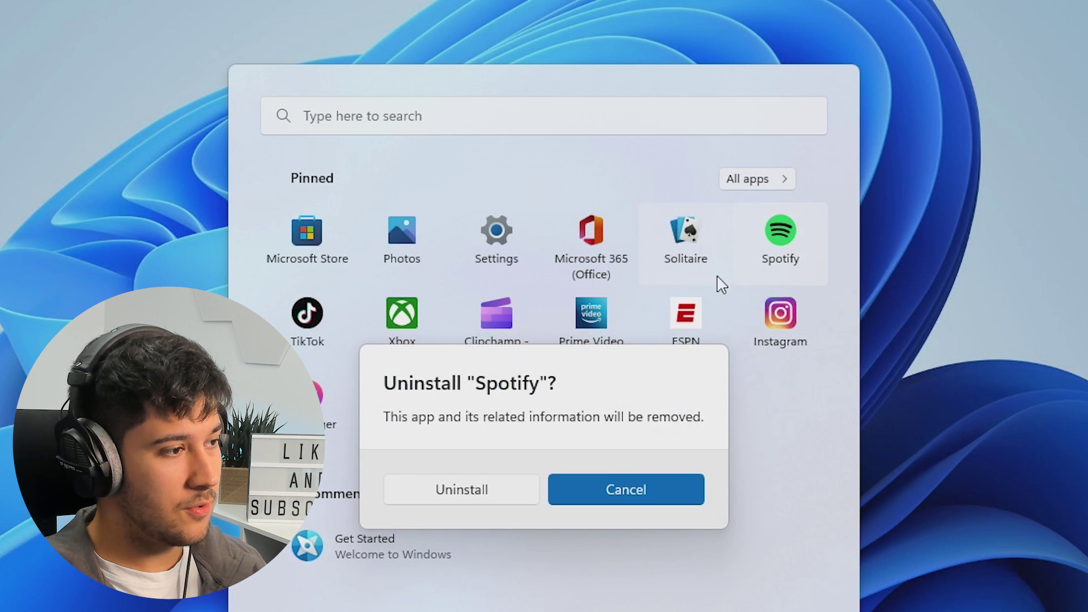
{"action": "left_click", "coordinate": [493, 497]}
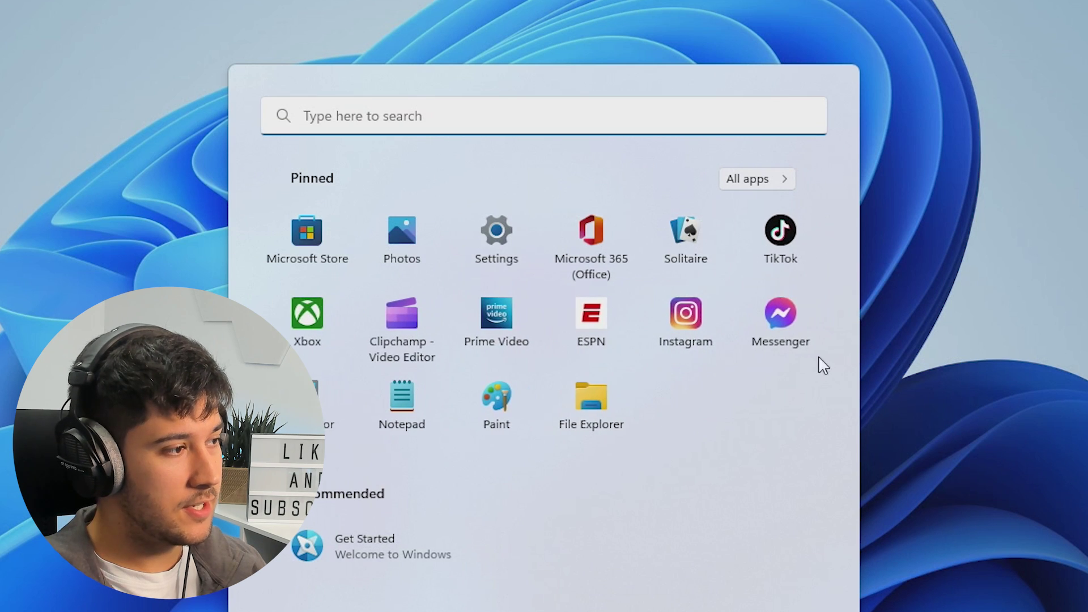
{"action": "key", "text": "Escape"}
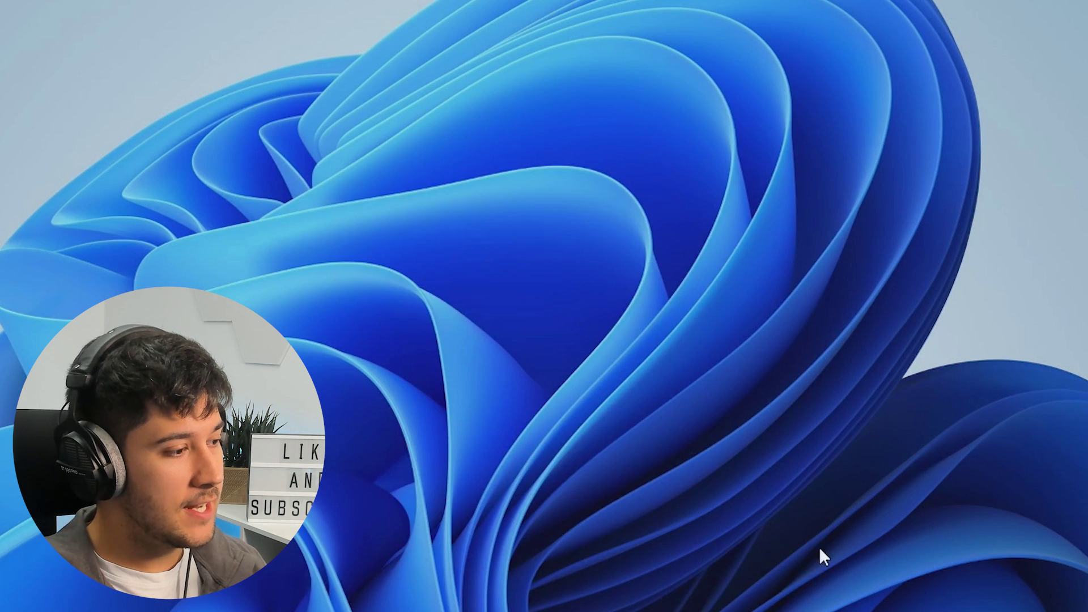
{"action": "key", "text": "super+e"}
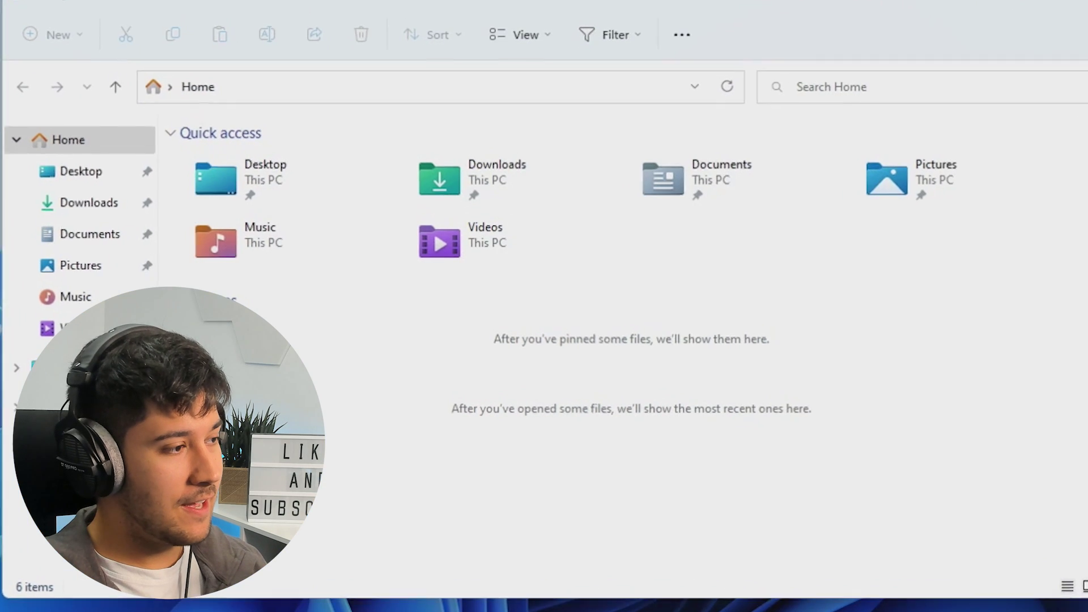
{"action": "left_click", "coordinate": [17, 365]}
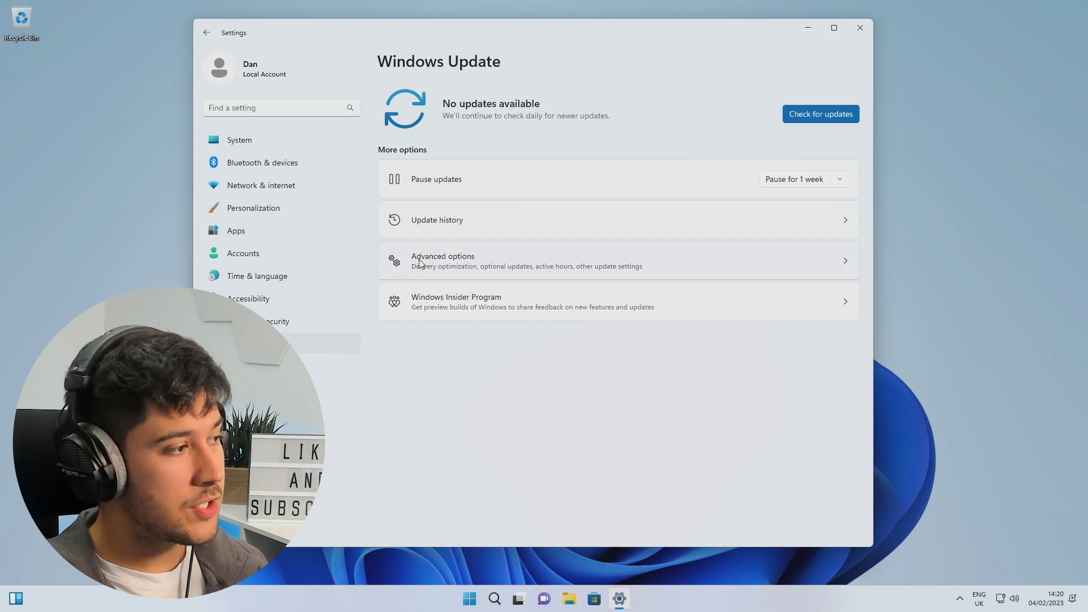
{"action": "left_click", "coordinate": [867, 35]}
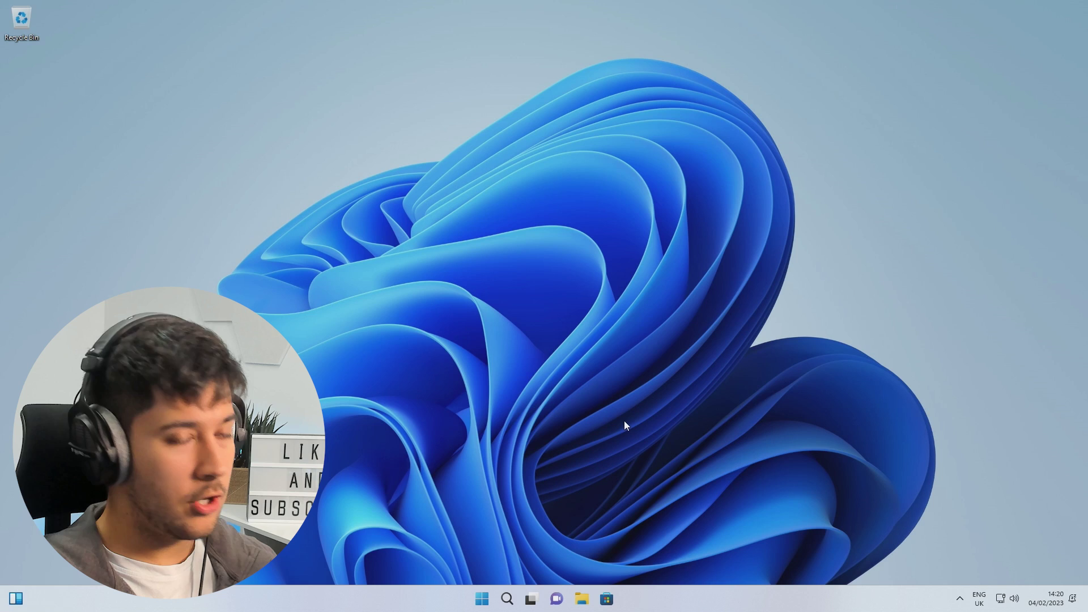
Run winver to confirm Windows 11 22H2, build 22621.525, then close About Windows
{"action": "key", "text": "super+r"}
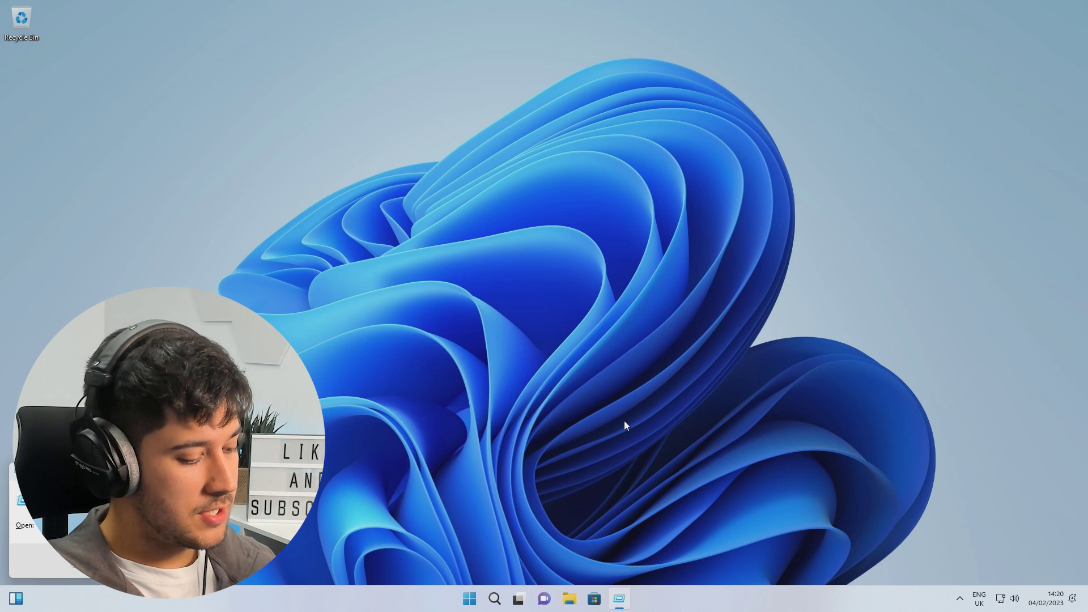
{"action": "key", "text": "Return"}
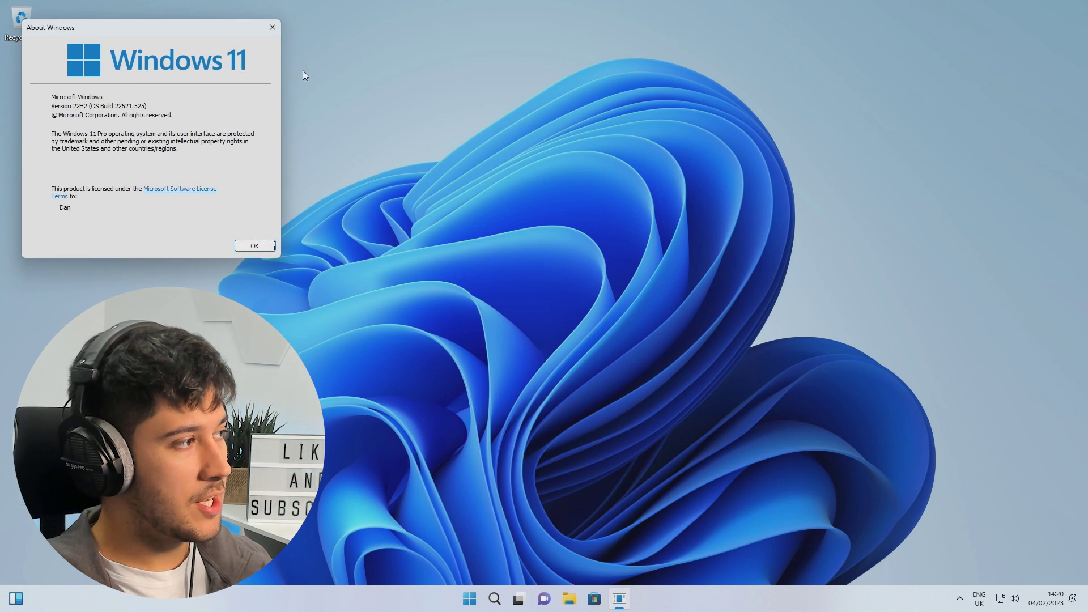
{"action": "left_click_drag", "start_coordinate": [194, 35], "coordinate": [569, 128]}
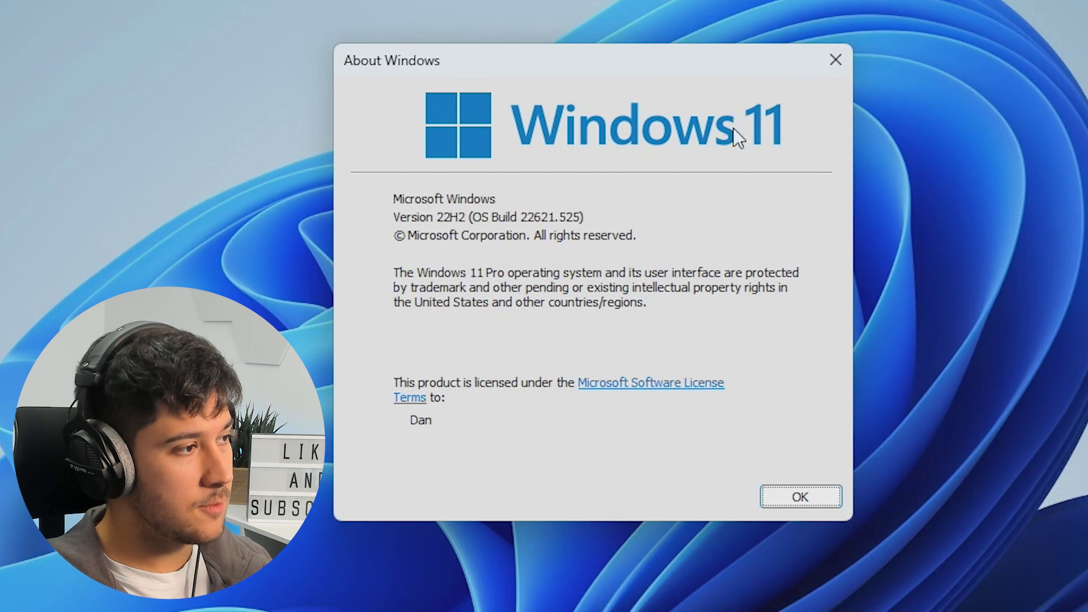
{"action": "left_click", "coordinate": [836, 60]}
Search Start for 'task ma' and open Task Manager to view CPU and memory load
{"action": "left_click", "coordinate": [482, 599]}
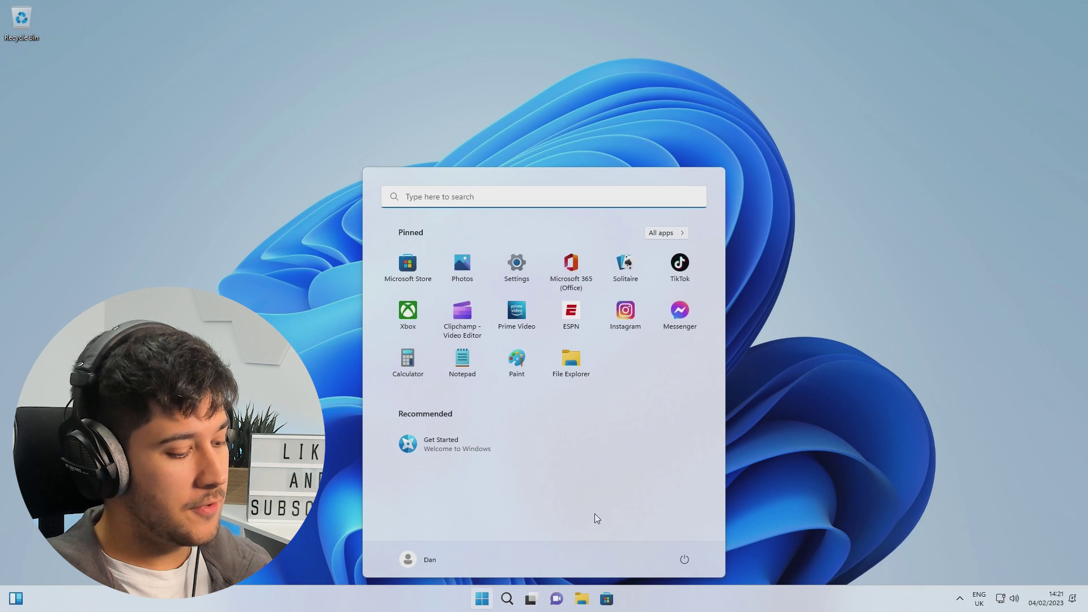
{"action": "type", "text": "task ma"}
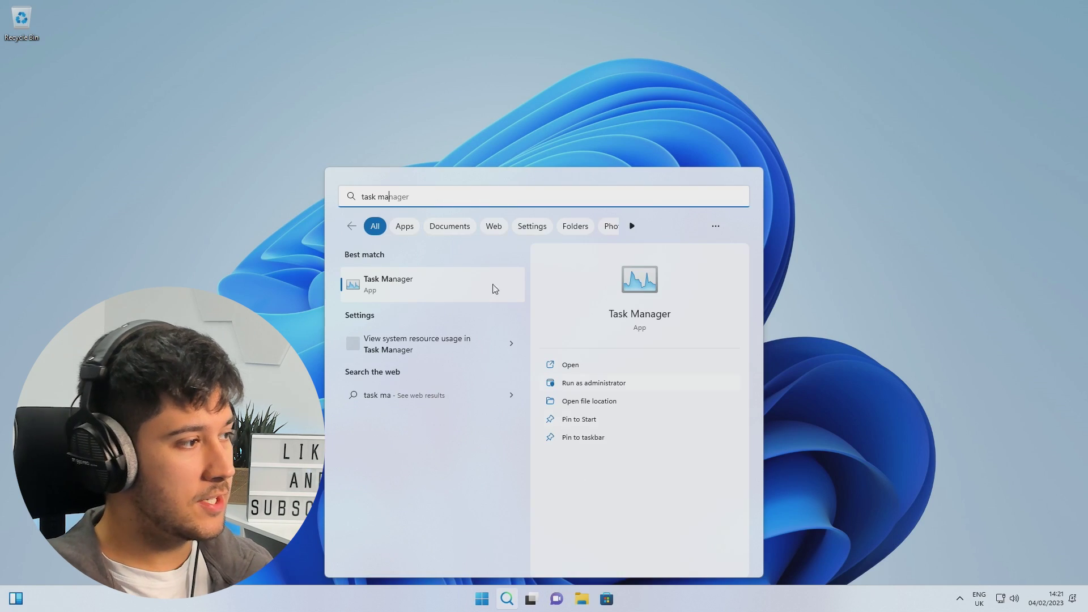
{"action": "left_click", "coordinate": [406, 292]}
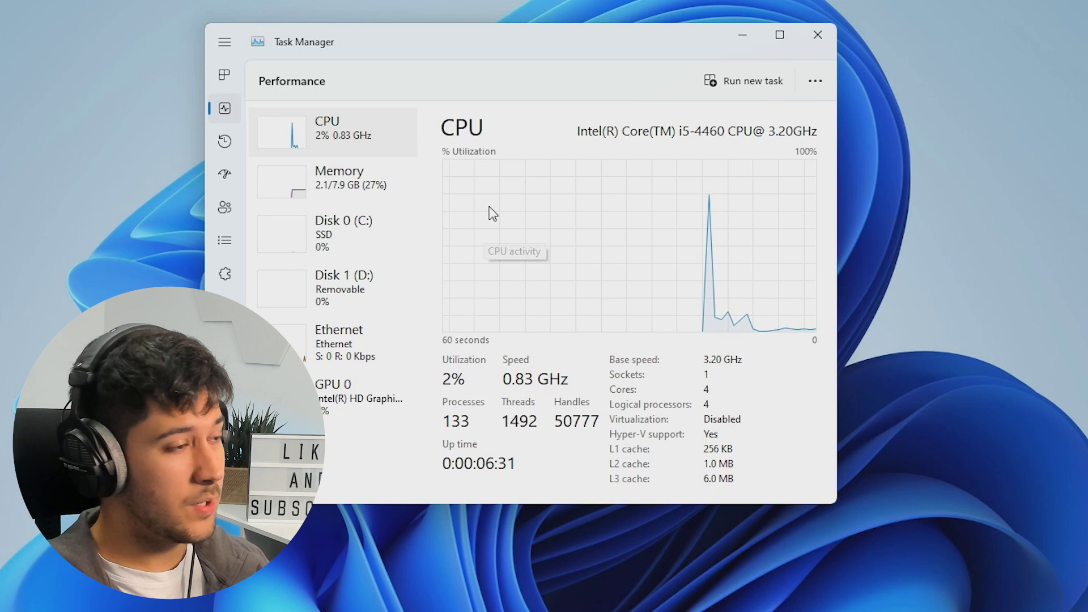
Review the running processes, expanding and collapsing the Microsoft Teams (7) group
{"action": "left_click", "coordinate": [224, 75]}
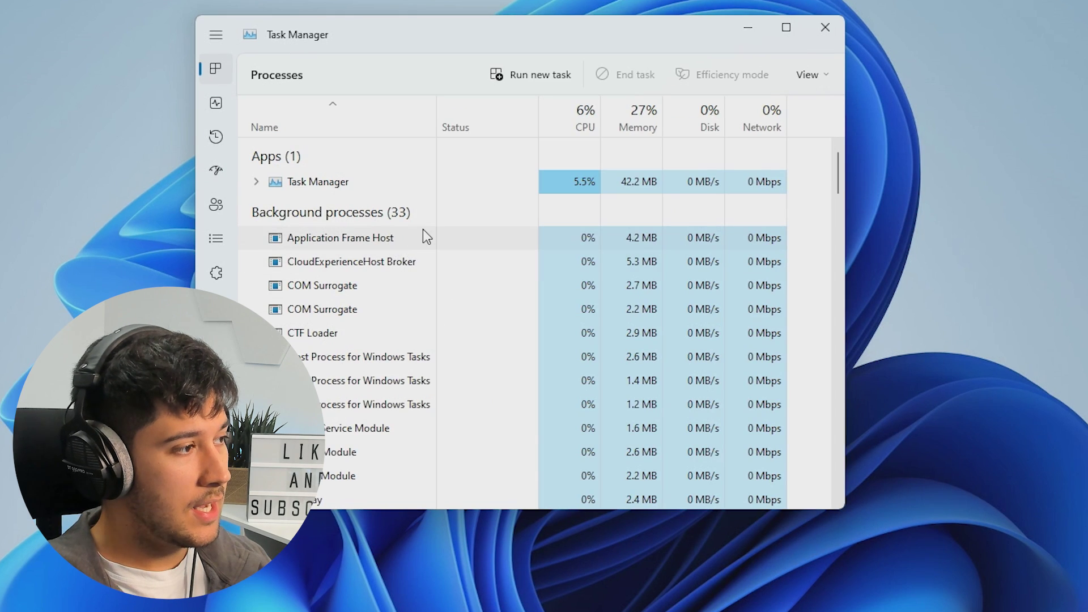
{"action": "scroll", "coordinate": [354, 235], "scroll_direction": "down", "scroll_amount": 4}
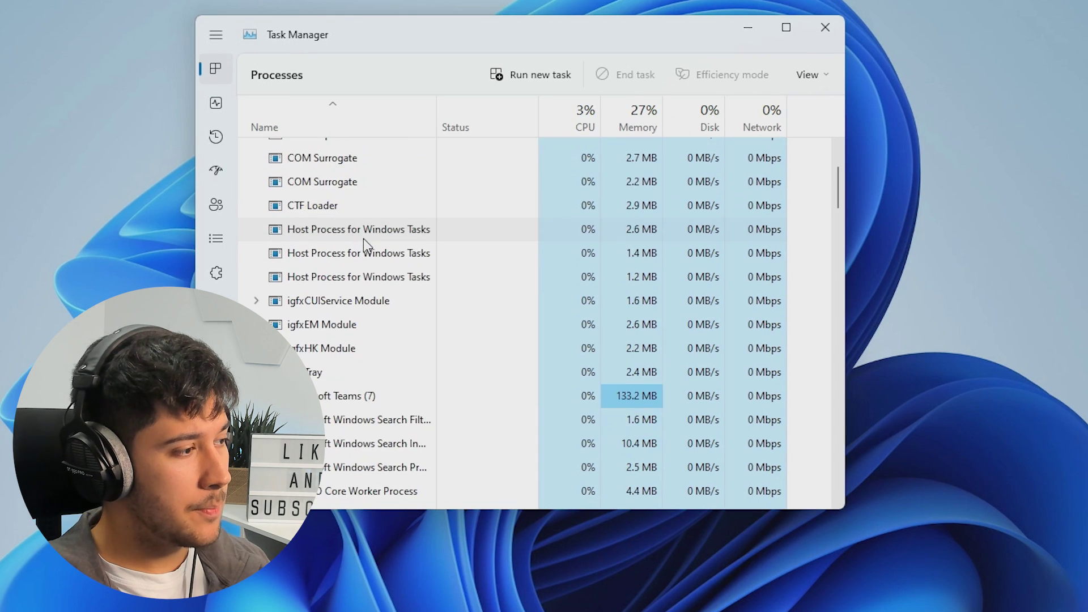
{"action": "left_click", "coordinate": [348, 271]}
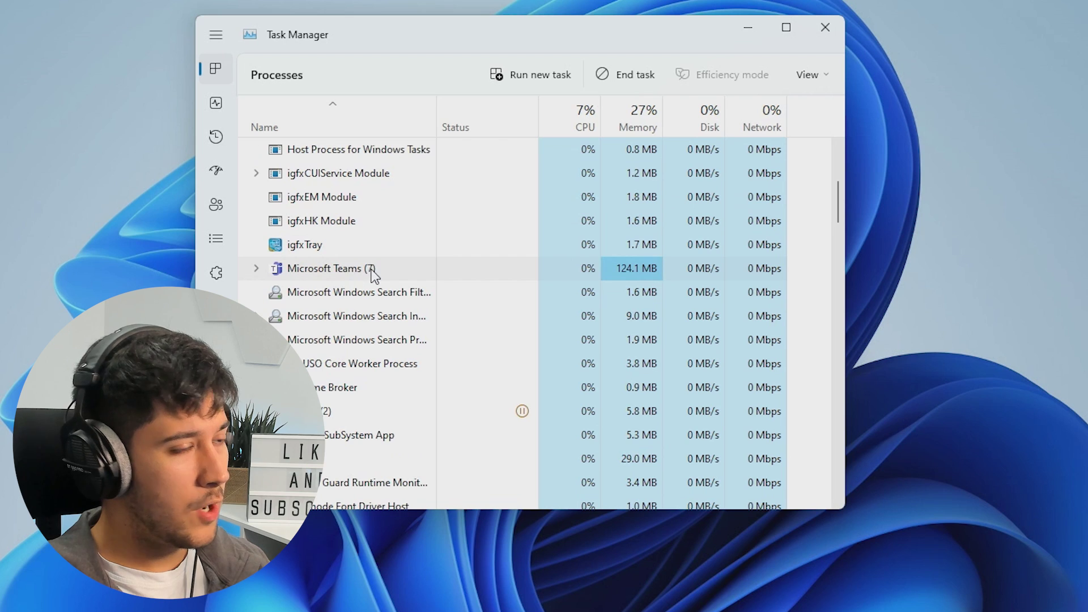
{"action": "left_click", "coordinate": [257, 269]}
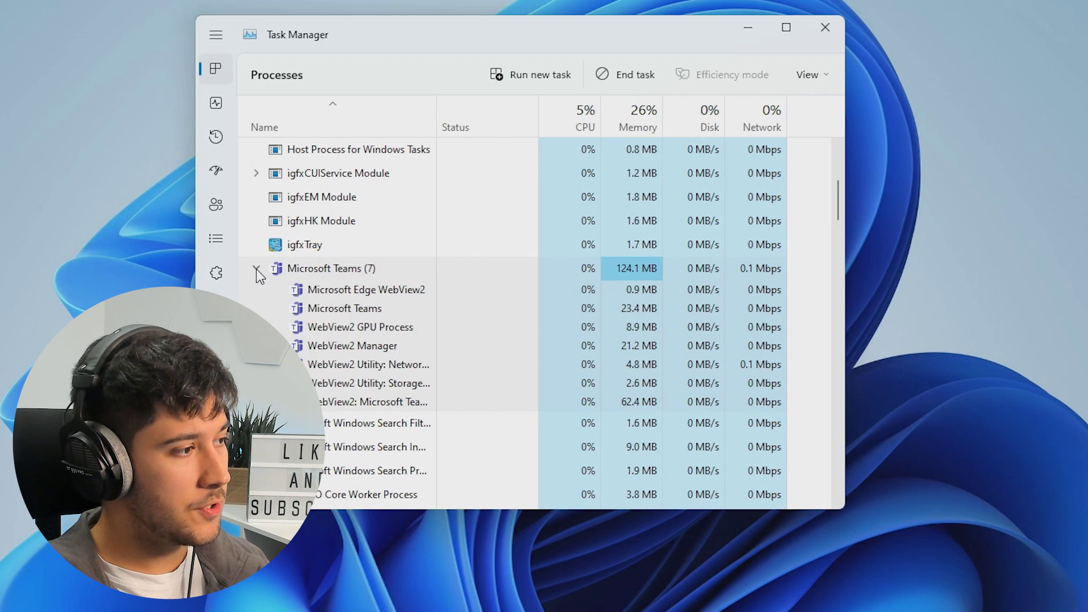
{"action": "left_click", "coordinate": [256, 269]}
{"action": "right_click", "coordinate": [338, 270]}
{"action": "left_click", "coordinate": [322, 243]}
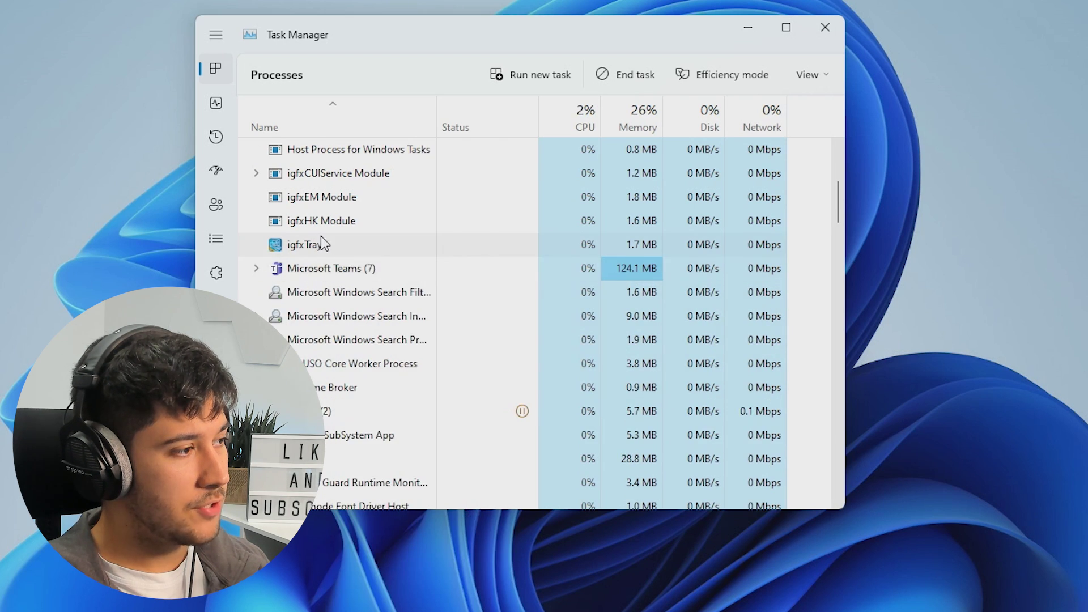
{"action": "left_click", "coordinate": [352, 270]}
{"action": "scroll", "coordinate": [413, 308], "scroll_direction": "down", "scroll_amount": 12}
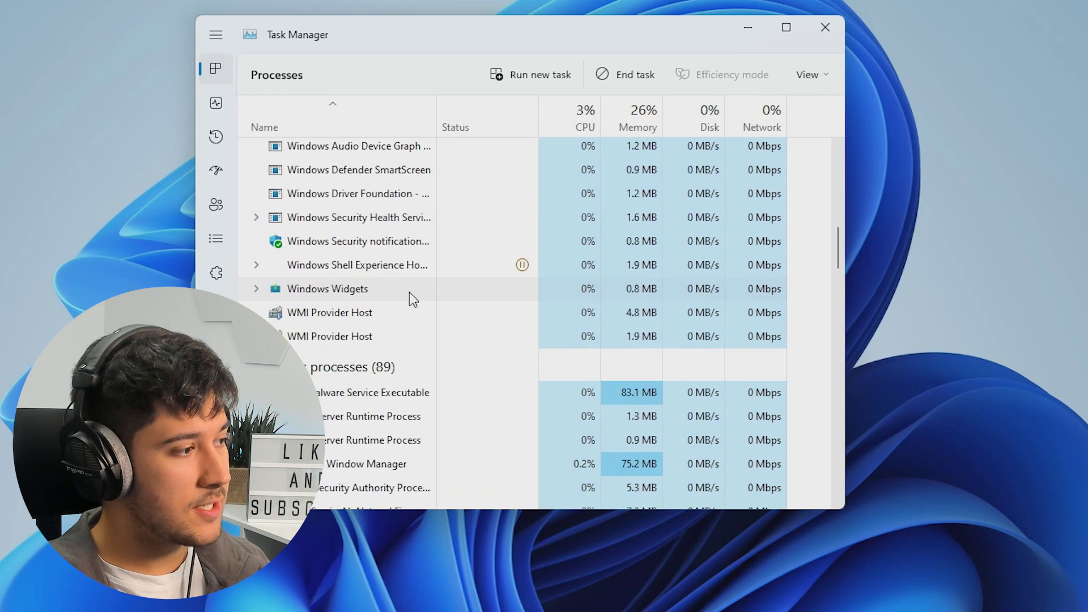
{"action": "scroll", "coordinate": [431, 346], "scroll_direction": "down", "scroll_amount": 15}
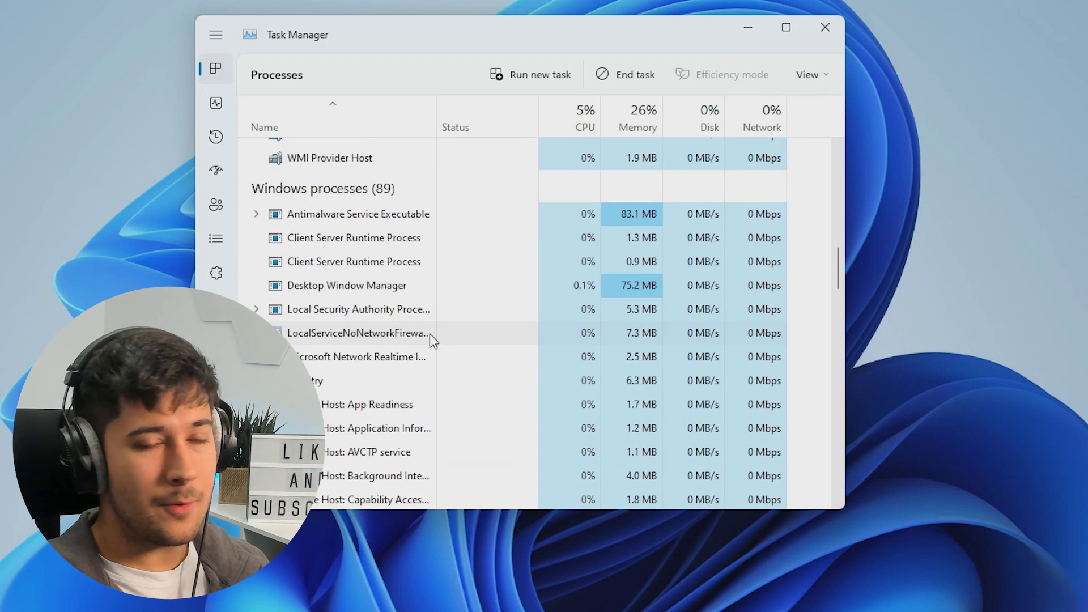
{"action": "scroll", "coordinate": [384, 339], "scroll_direction": "down", "scroll_amount": 14}
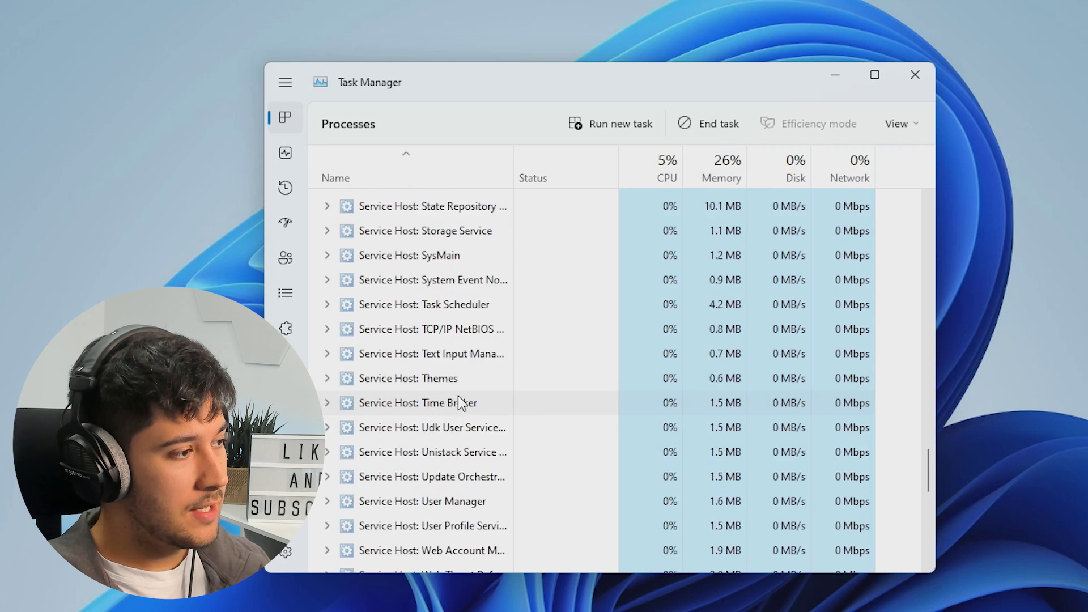
{"action": "scroll", "coordinate": [470, 347], "scroll_direction": "up", "scroll_amount": 3}
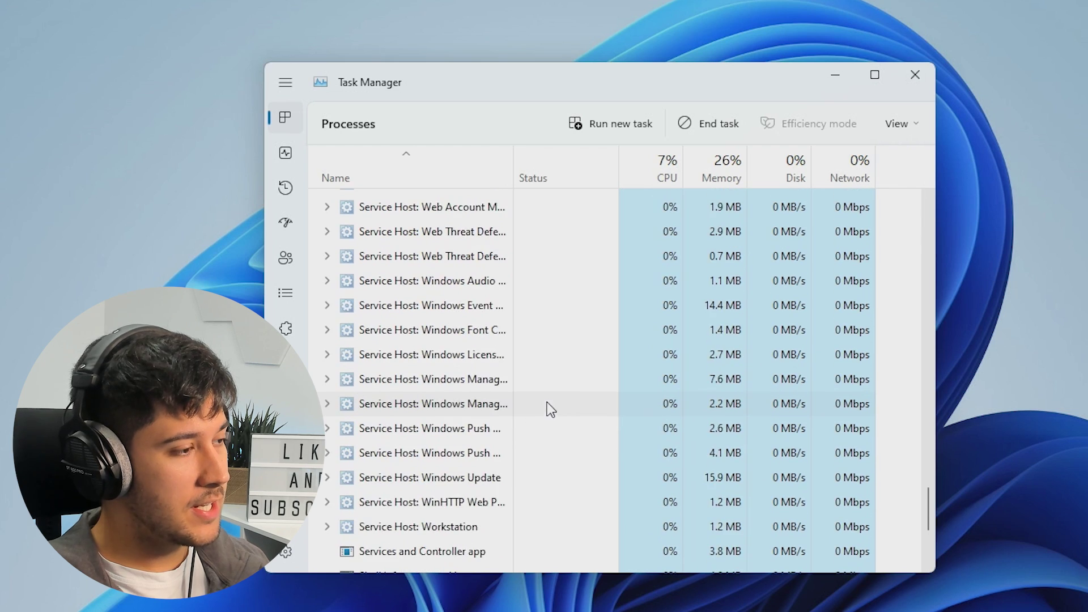
{"action": "scroll", "coordinate": [551, 409], "scroll_direction": "up", "scroll_amount": 3}
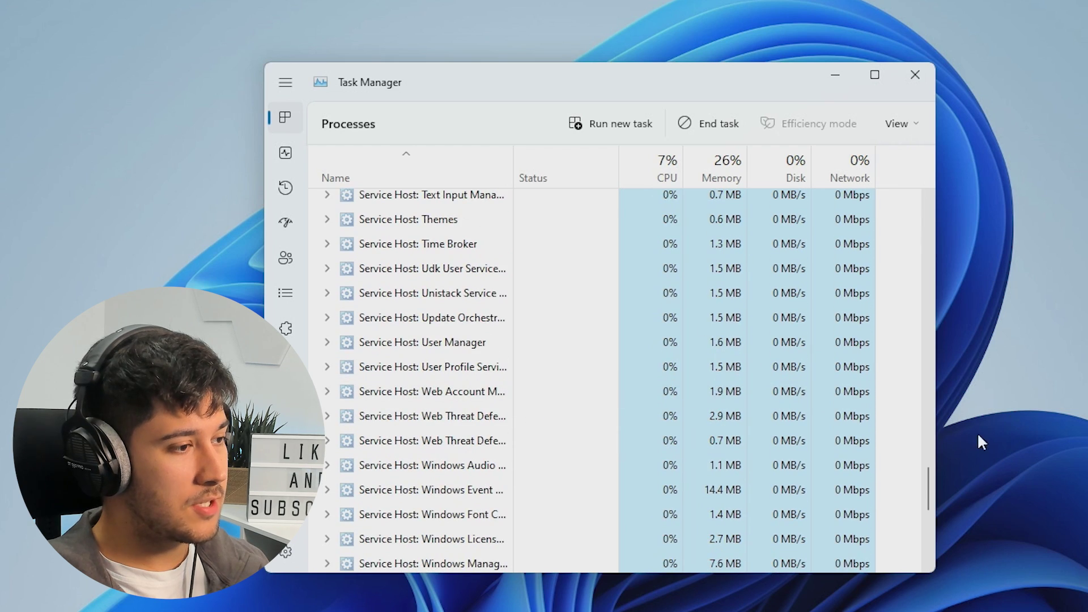
{"action": "left_click_drag", "start_coordinate": [924, 496], "coordinate": [918, 190]}
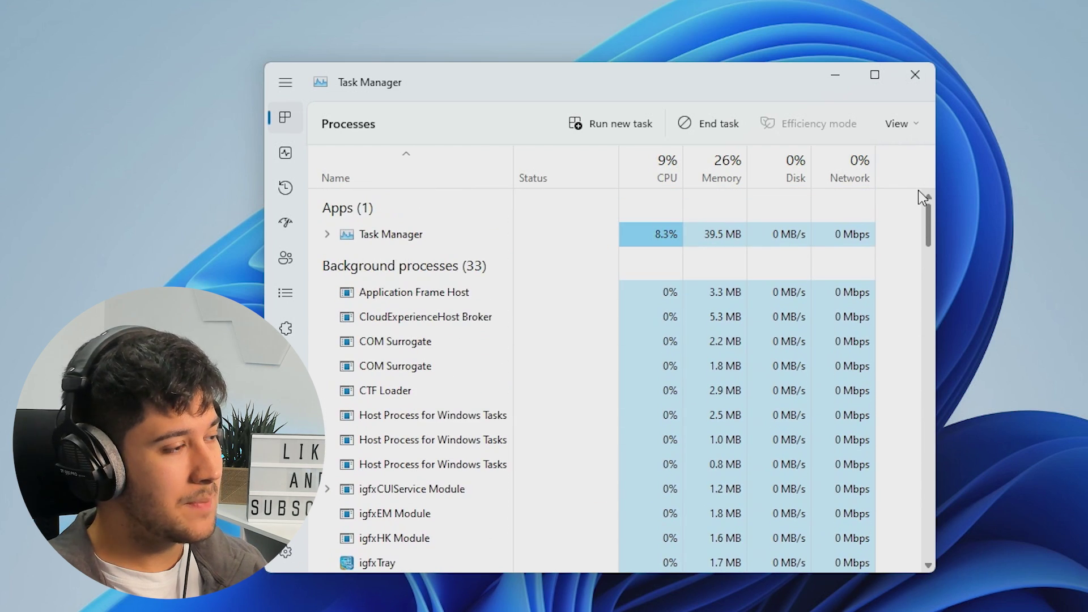
Close Task Manager and scroll through the Start menu's All apps list
{"action": "left_click", "coordinate": [914, 76]}
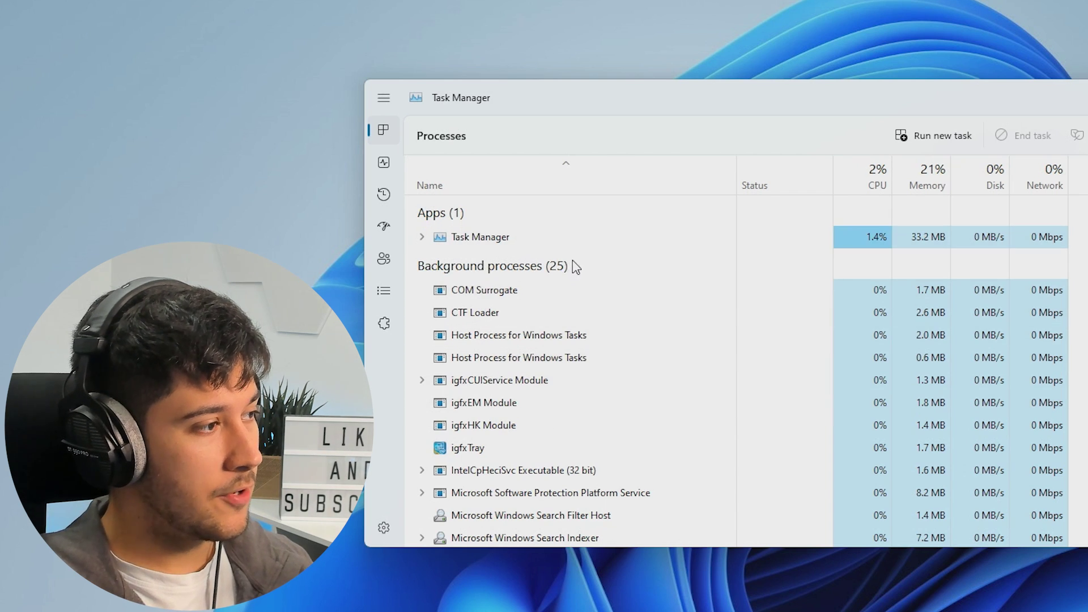
{"action": "scroll", "coordinate": [555, 301], "scroll_direction": "down", "scroll_amount": 2}
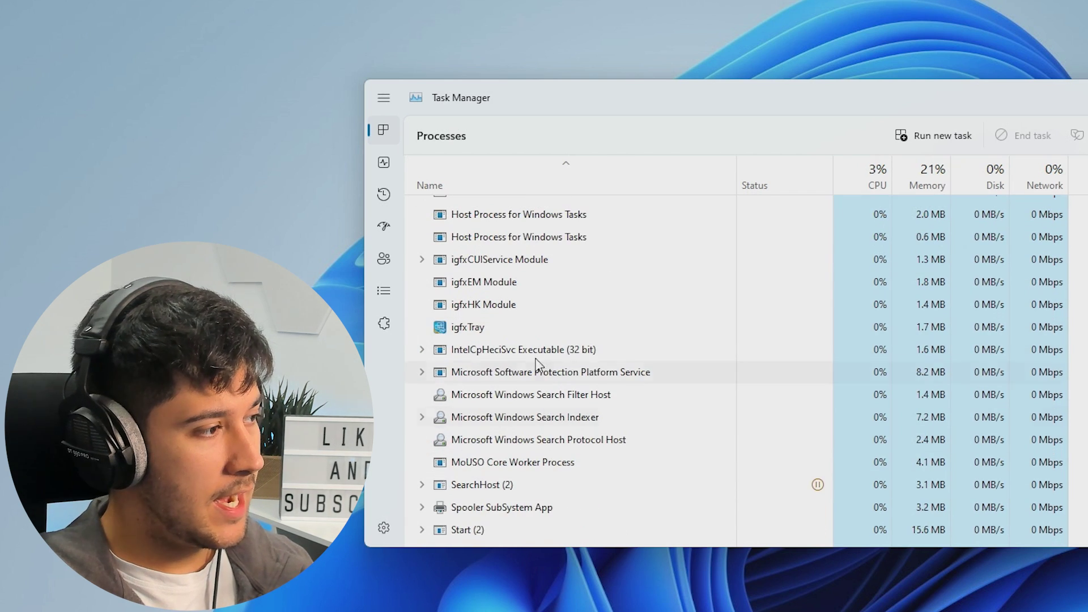
{"action": "scroll", "coordinate": [589, 413], "scroll_direction": "down", "scroll_amount": 1}
{"action": "scroll", "coordinate": [549, 414], "scroll_direction": "down", "scroll_amount": 2}
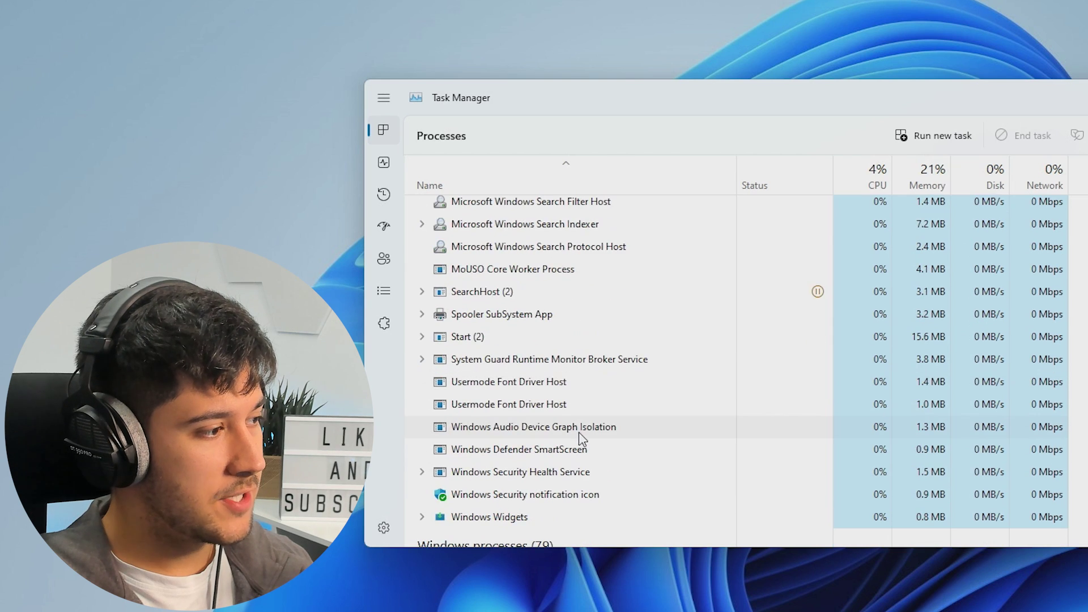
{"action": "scroll", "coordinate": [510, 391], "scroll_direction": "up", "scroll_amount": 6}
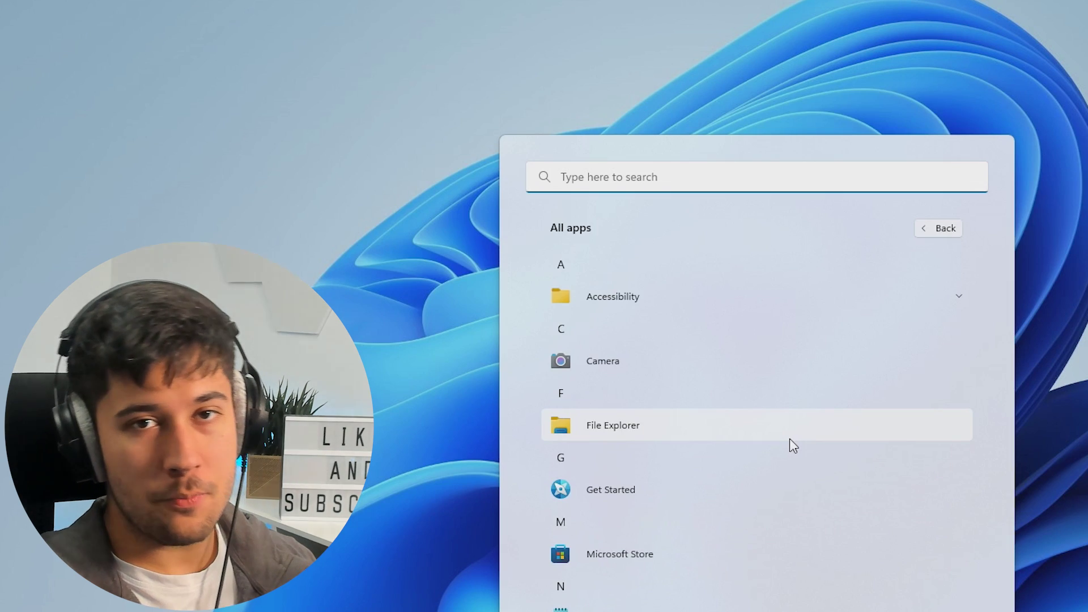
Launch Snipping Tool, then search Start for 'edge' to check whether Edge exists
{"action": "scroll", "coordinate": [790, 438], "scroll_direction": "down", "scroll_amount": 5}
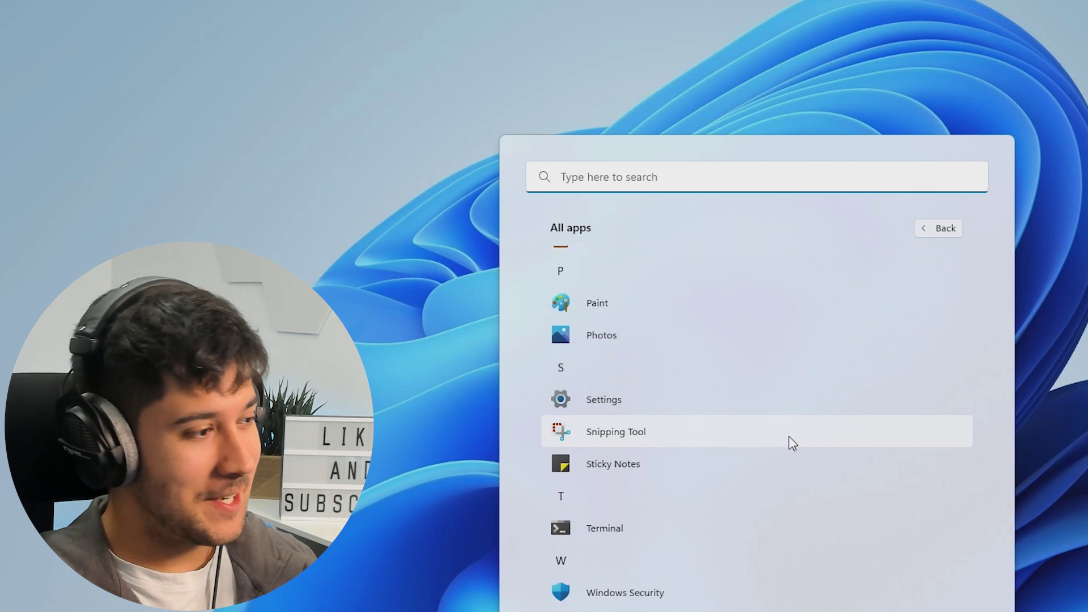
{"action": "left_click", "coordinate": [789, 439]}
{"action": "key", "text": "super"}
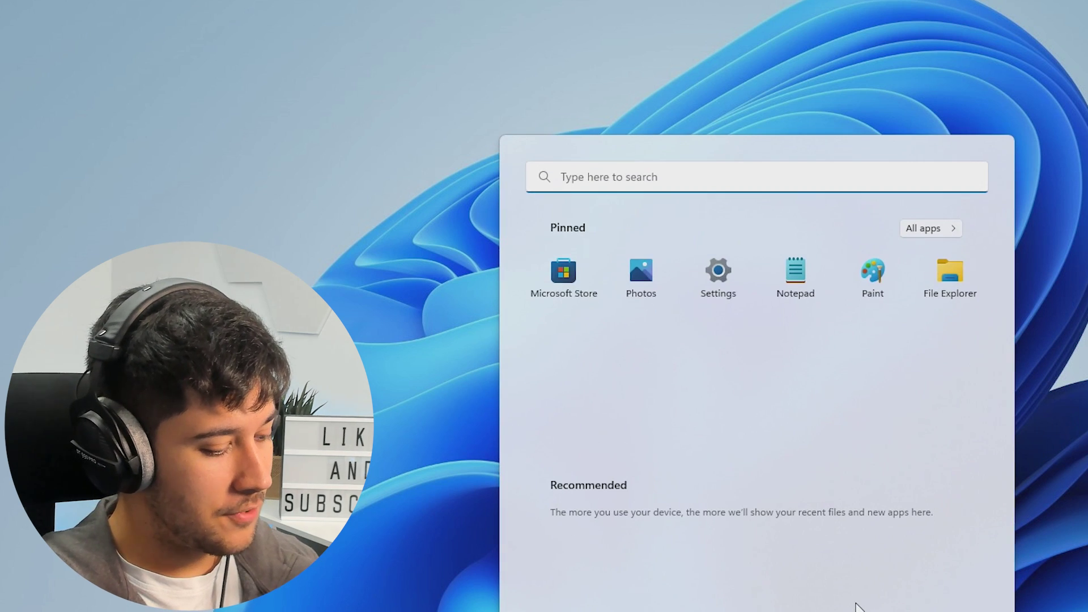
{"action": "type", "text": "edge"}
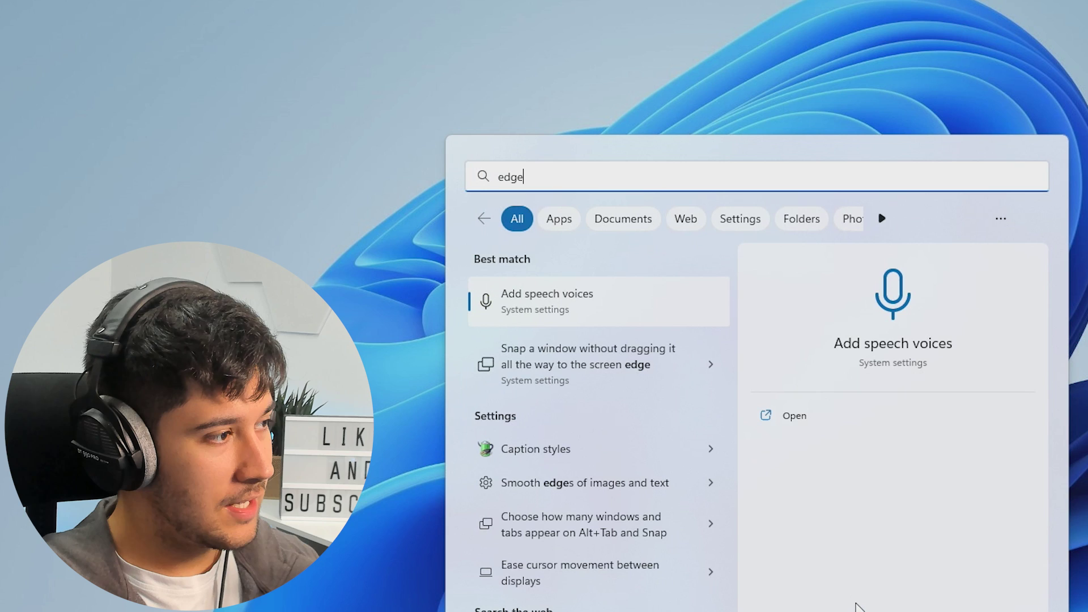
{"action": "key", "text": "Escape"}
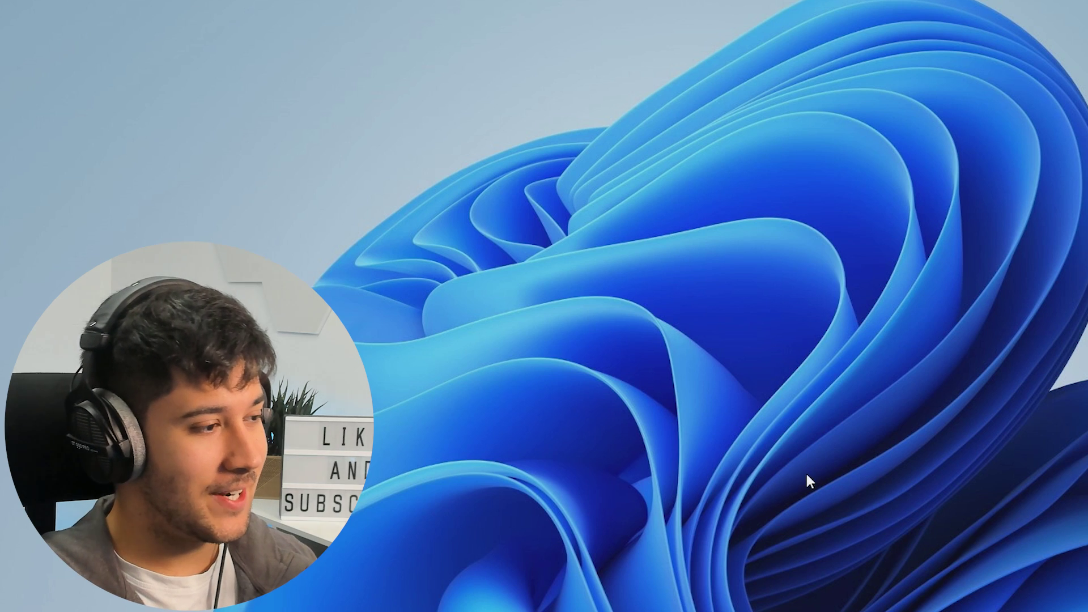
Search Start for 'powe' and launch Windows PowerShell
{"action": "key", "text": "super"}
{"action": "type", "text": "powe"}
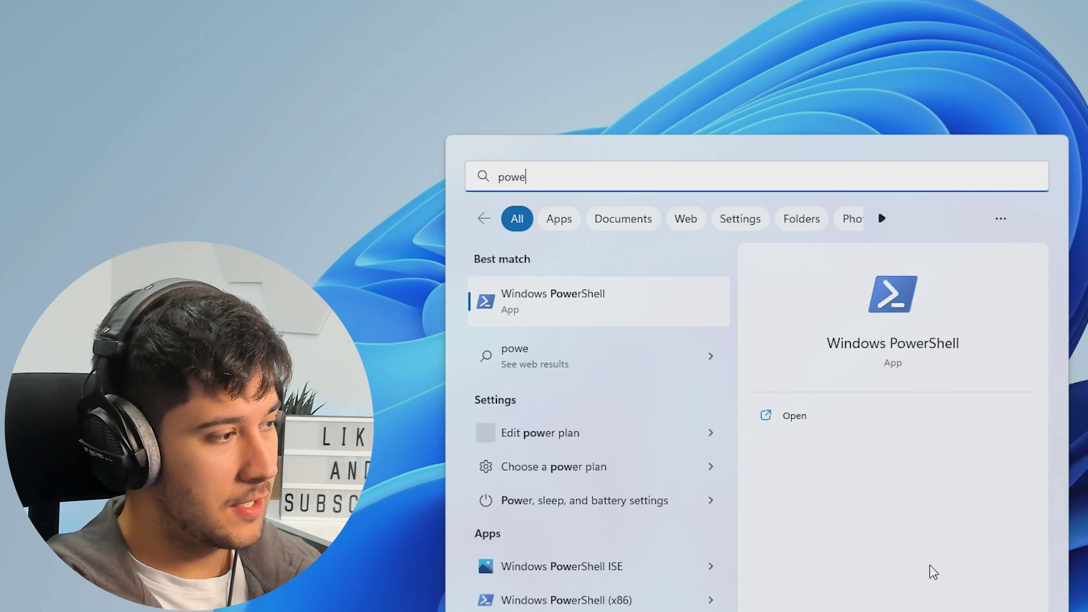
{"action": "key", "text": "Return"}
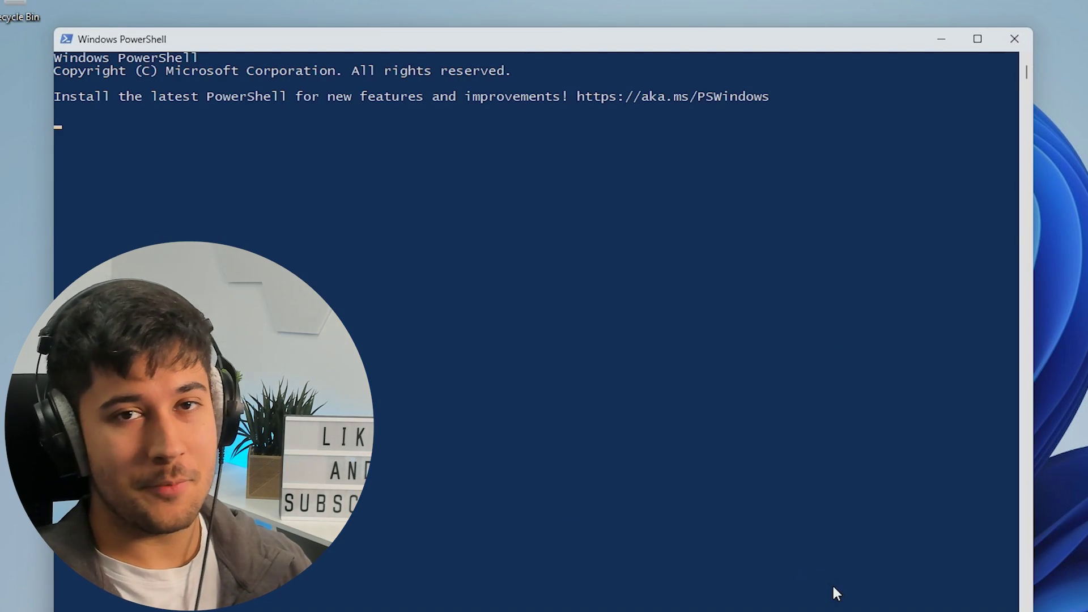
Let winget finish installing Firefox 109.0 in PowerShell, then close the console
{"action": "left_click_drag", "start_coordinate": [640, 39], "coordinate": [844, 58]}
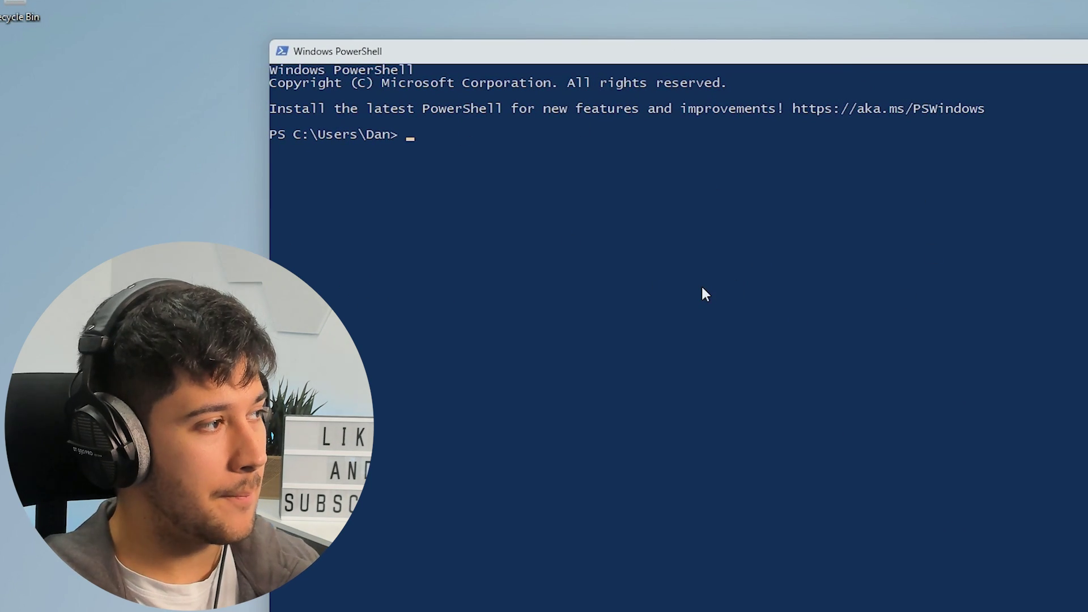
{"action": "key", "text": "super"}
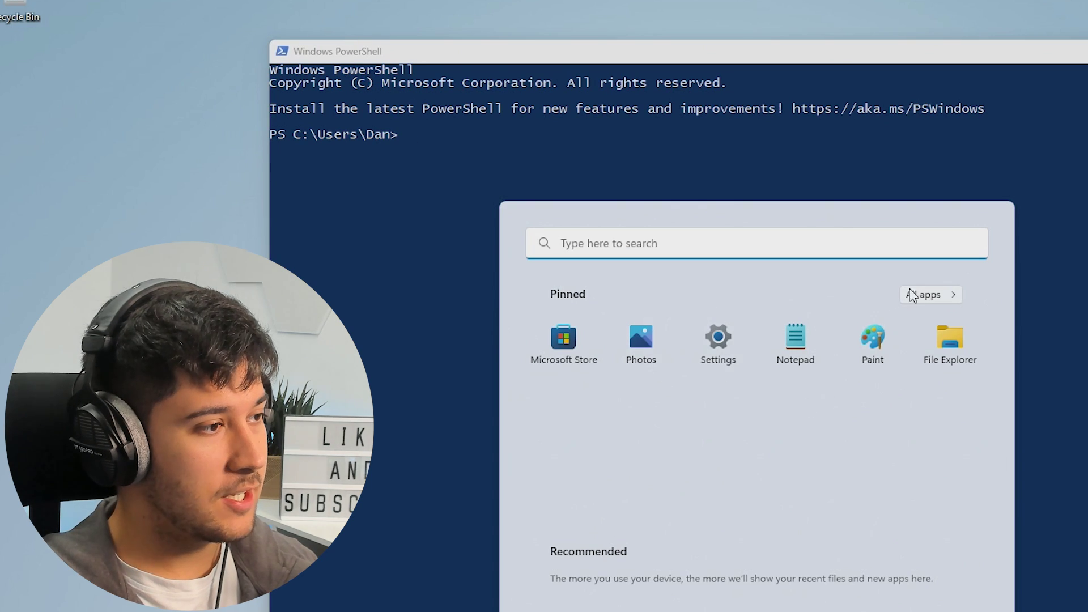
{"action": "left_click", "coordinate": [929, 295]}
{"action": "scroll", "coordinate": [688, 566], "scroll_direction": "down", "scroll_amount": 3}
{"action": "scroll", "coordinate": [684, 547], "scroll_direction": "up", "scroll_amount": 5}
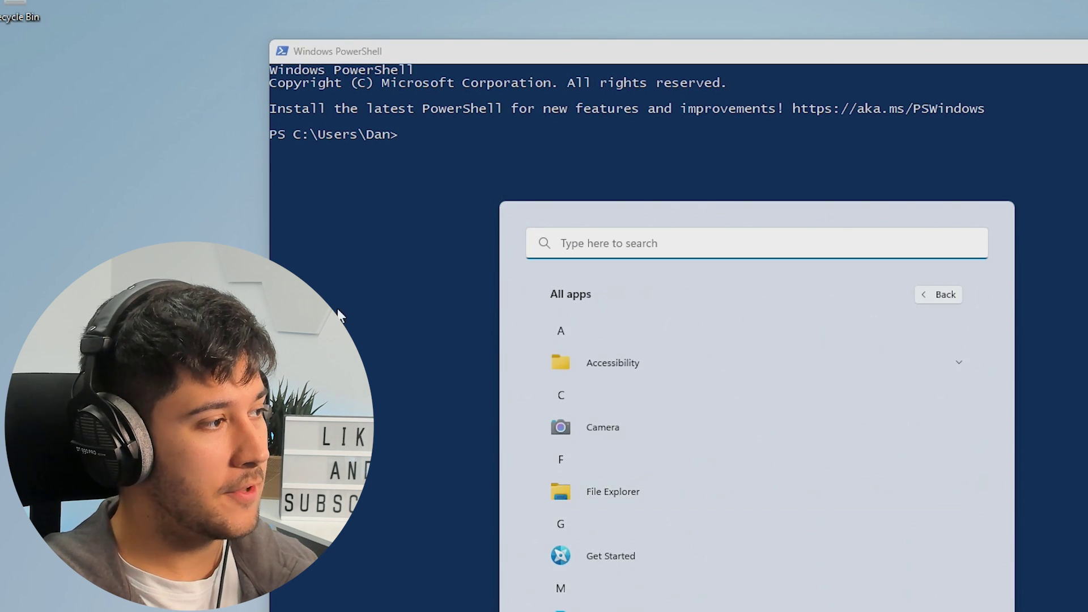
{"action": "left_click", "coordinate": [335, 316]}
{"action": "left_click_drag", "start_coordinate": [656, 52], "coordinate": [742, 102]}
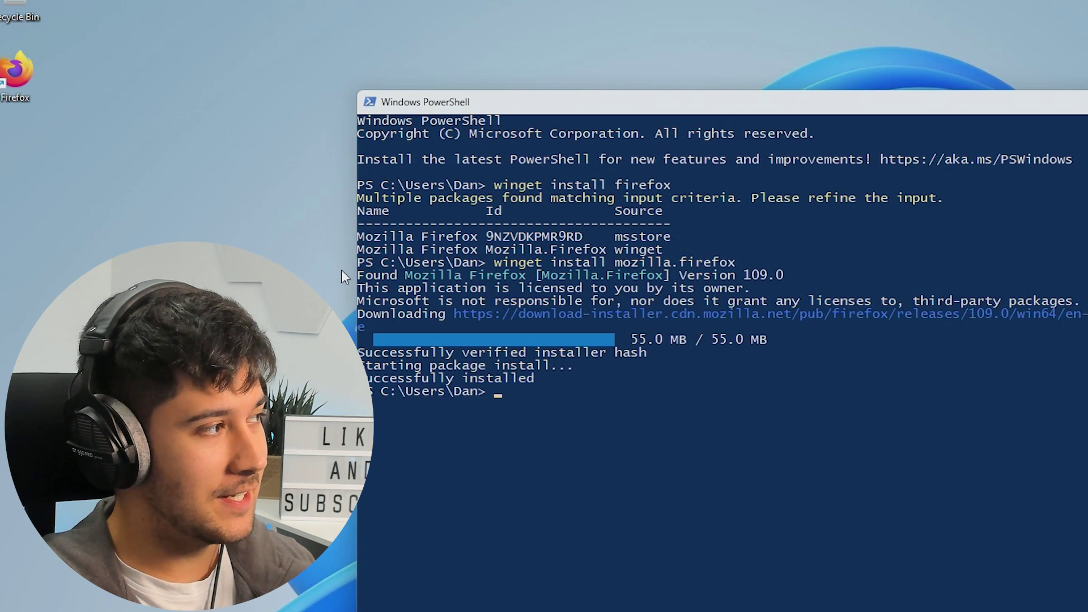
{"action": "key", "text": "alt+F4"}
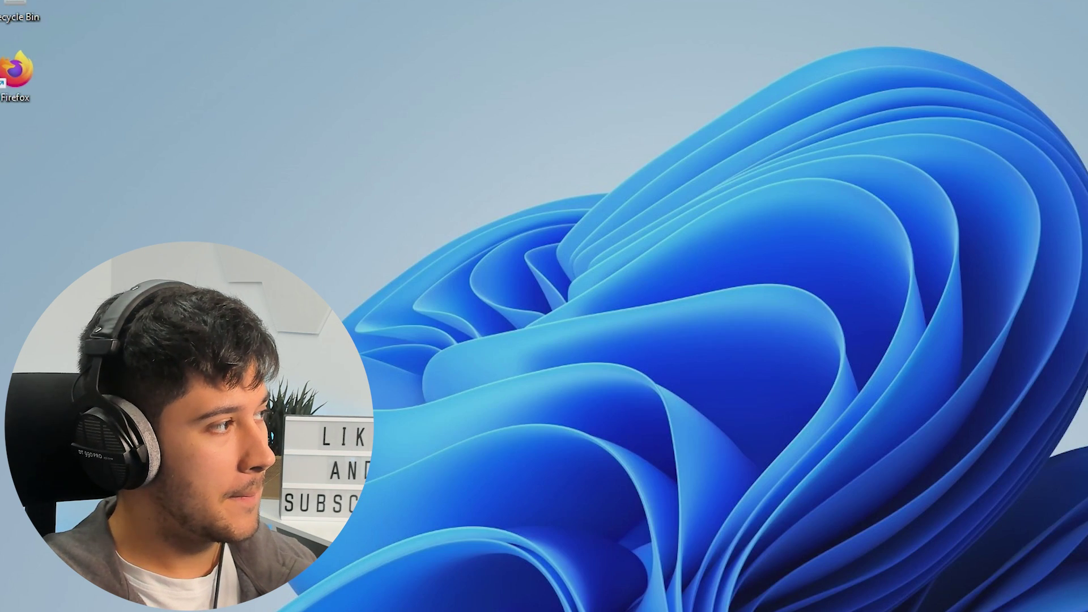
{"action": "double_click", "coordinate": [19, 67]}
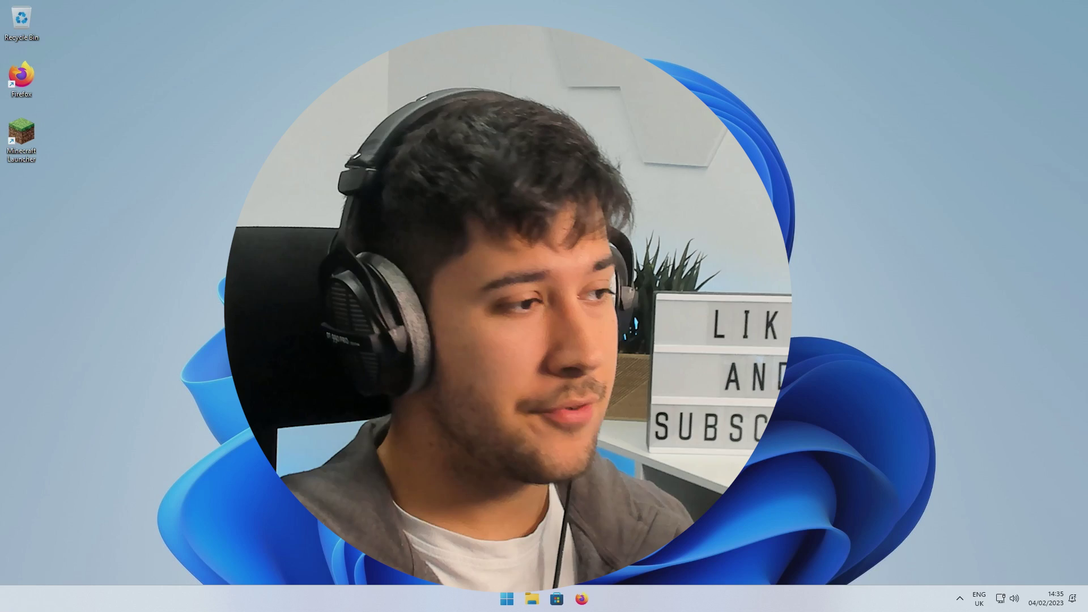
{"action": "left_click_drag", "start_coordinate": [261, 61], "coordinate": [977, 502]}
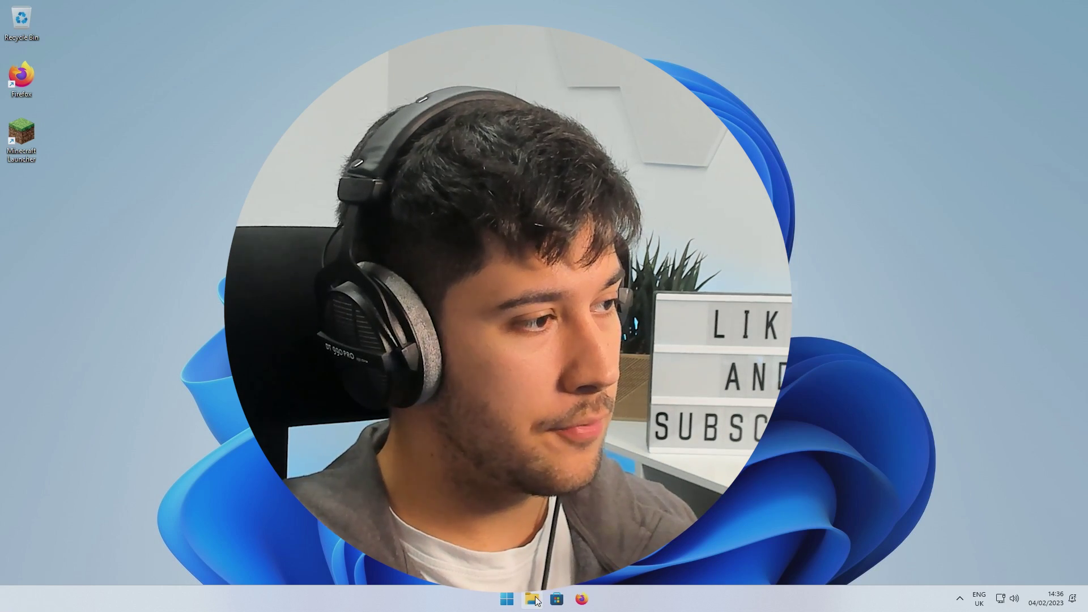
{"action": "key", "text": "super+e"}
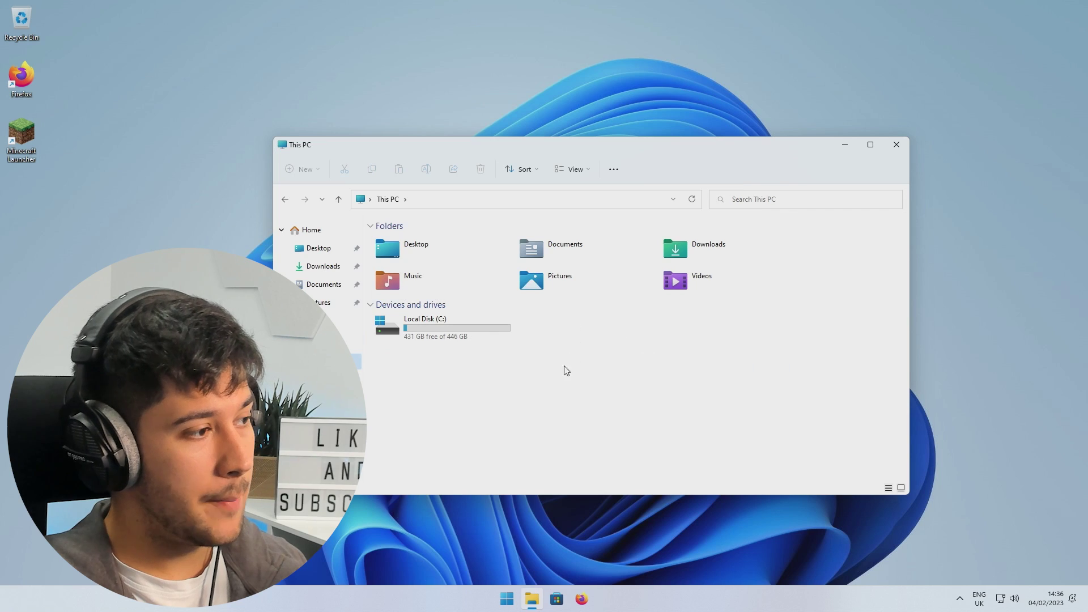
{"action": "left_click_drag", "start_coordinate": [571, 391], "coordinate": [467, 335]}
{"action": "left_click", "coordinate": [602, 352]}
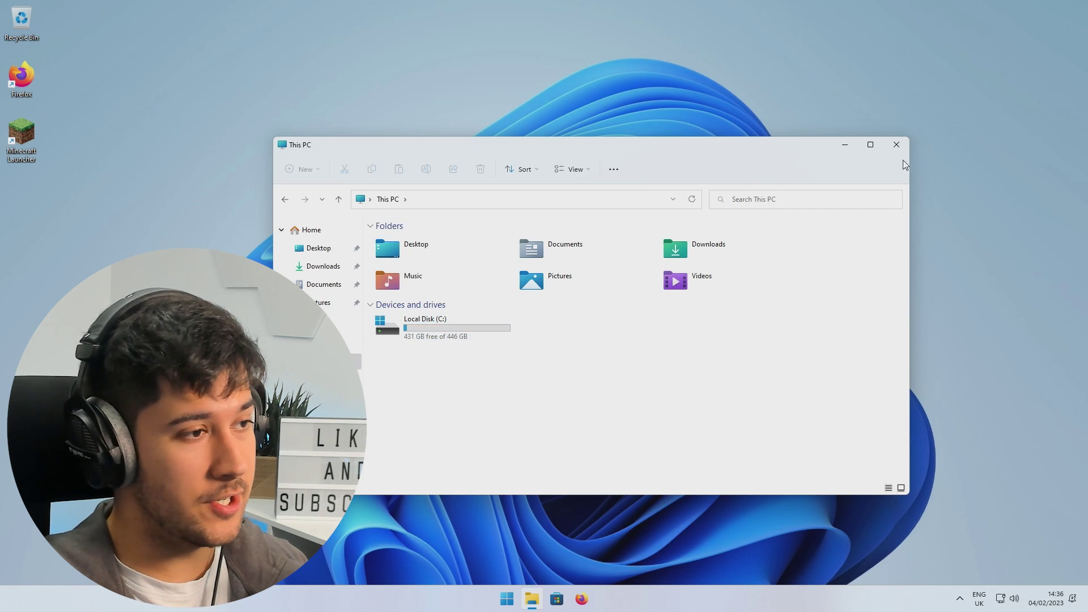
{"action": "left_click", "coordinate": [896, 144]}
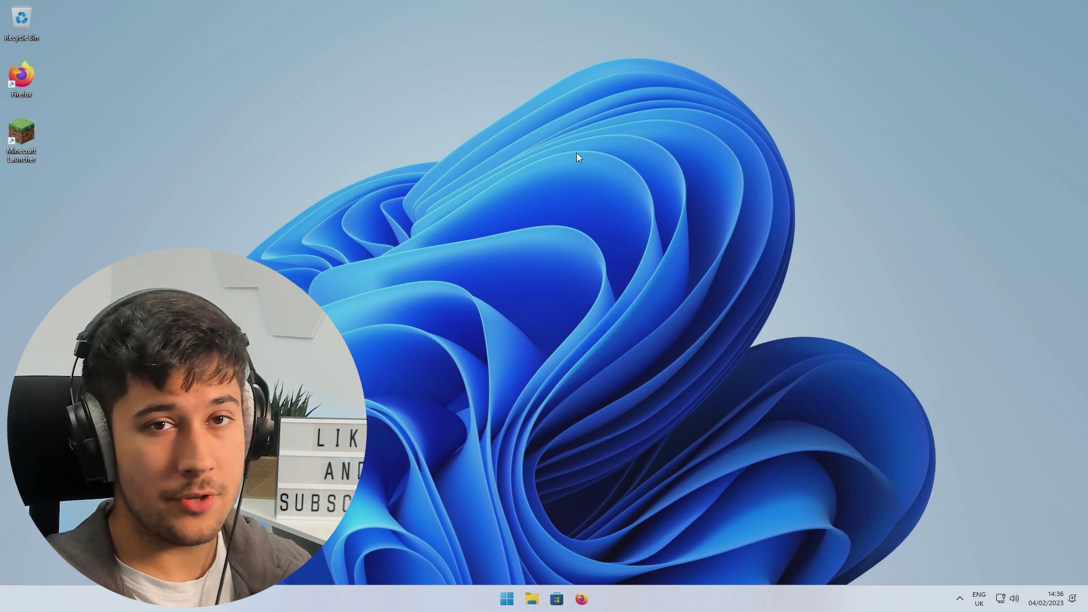
Launch Minecraft Launcher and play version 1.8.9, accepting the older-version risk warning
{"action": "double_click", "coordinate": [29, 145]}
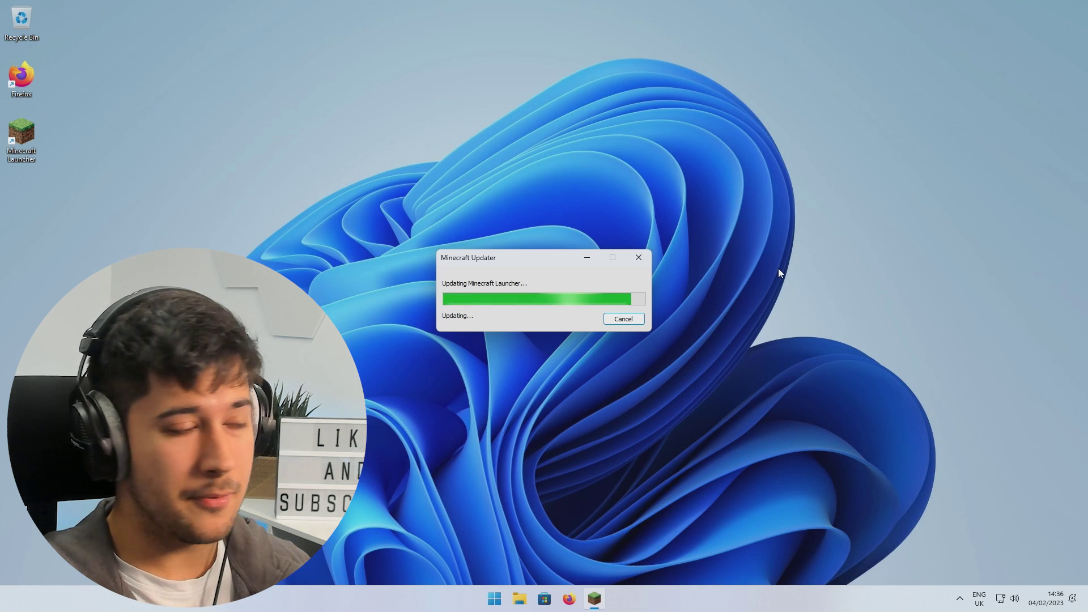
{"action": "left_click_drag", "start_coordinate": [821, 371], "coordinate": [359, 145]}
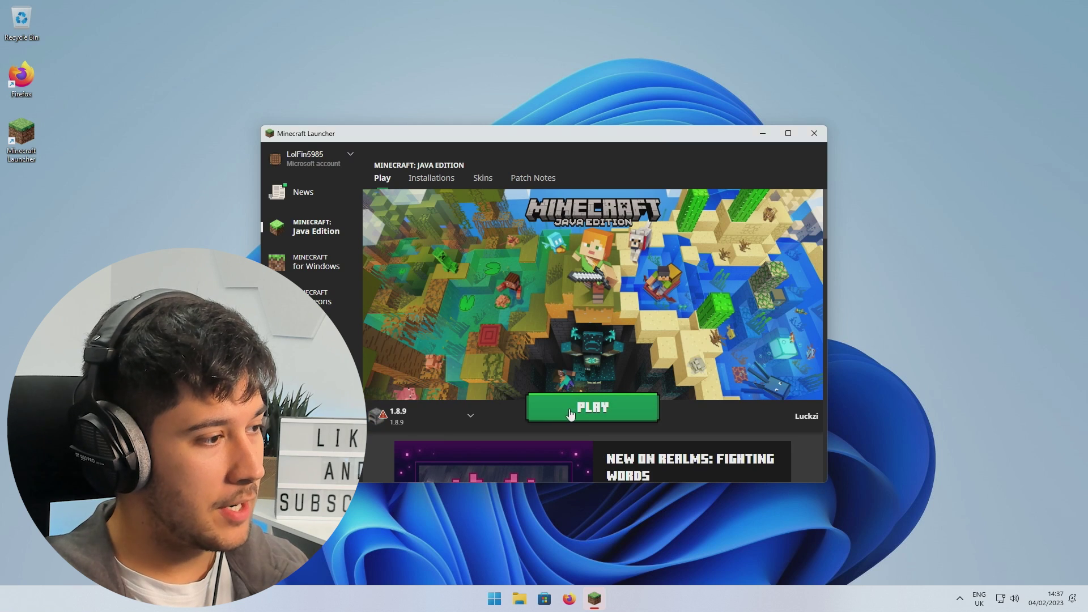
{"action": "left_click", "coordinate": [591, 405]}
{"action": "left_click", "coordinate": [592, 327]}
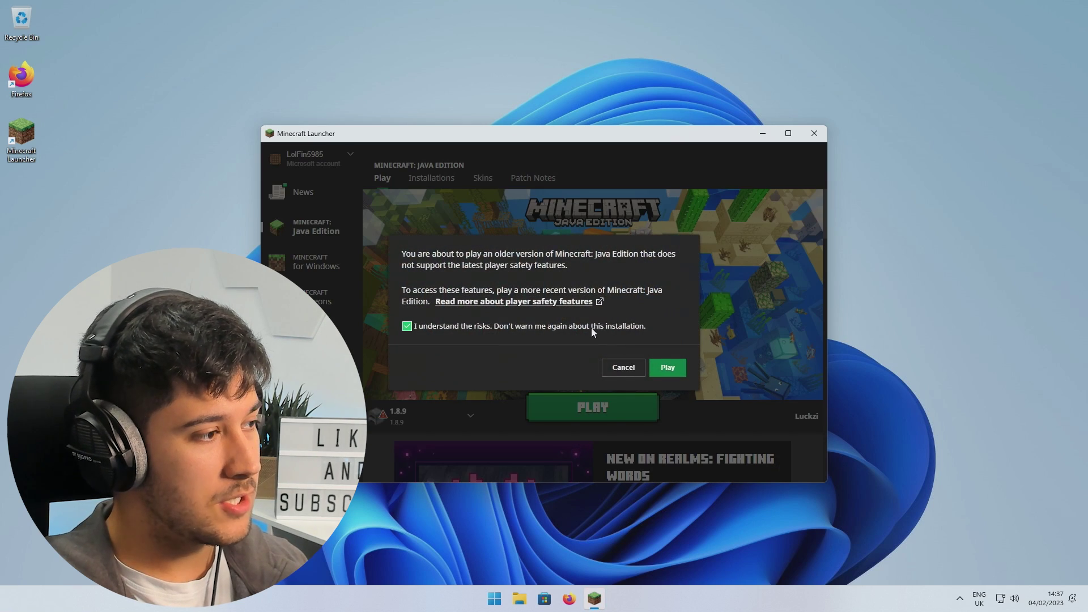
{"action": "left_click", "coordinate": [669, 368]}
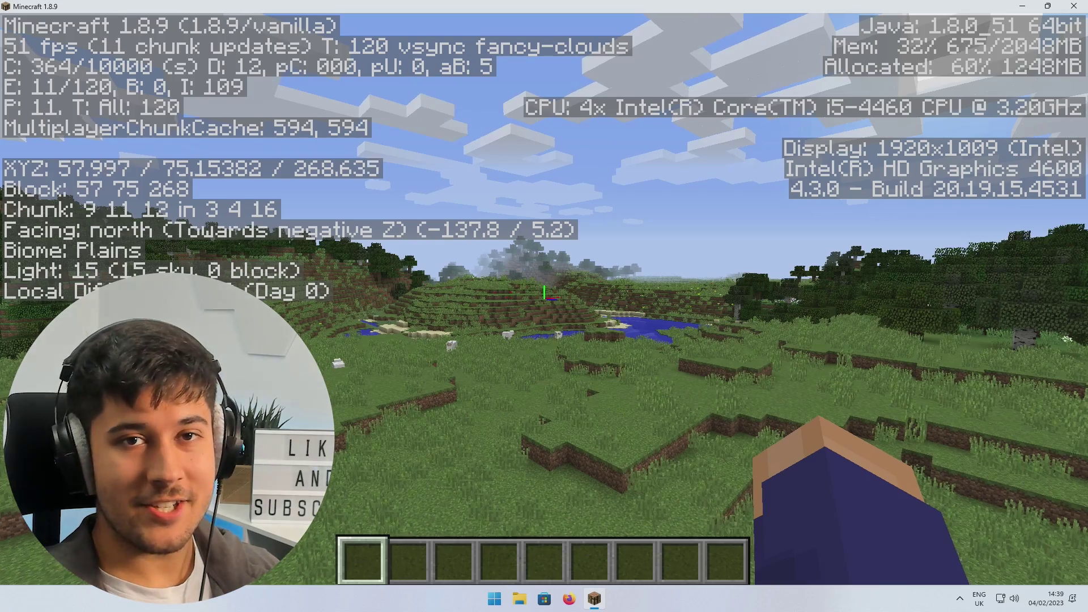
Walk forward across the plains, turning south toward positive Z
{"action": "key", "text": "w"}
{"action": "key", "text": "w"}
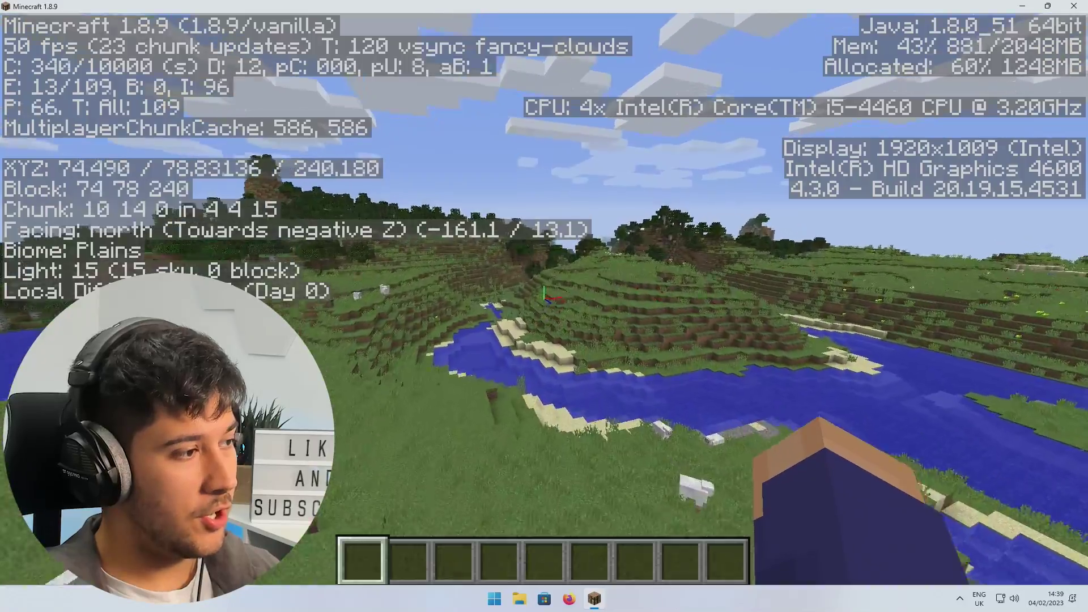
{"action": "key", "text": "w"}
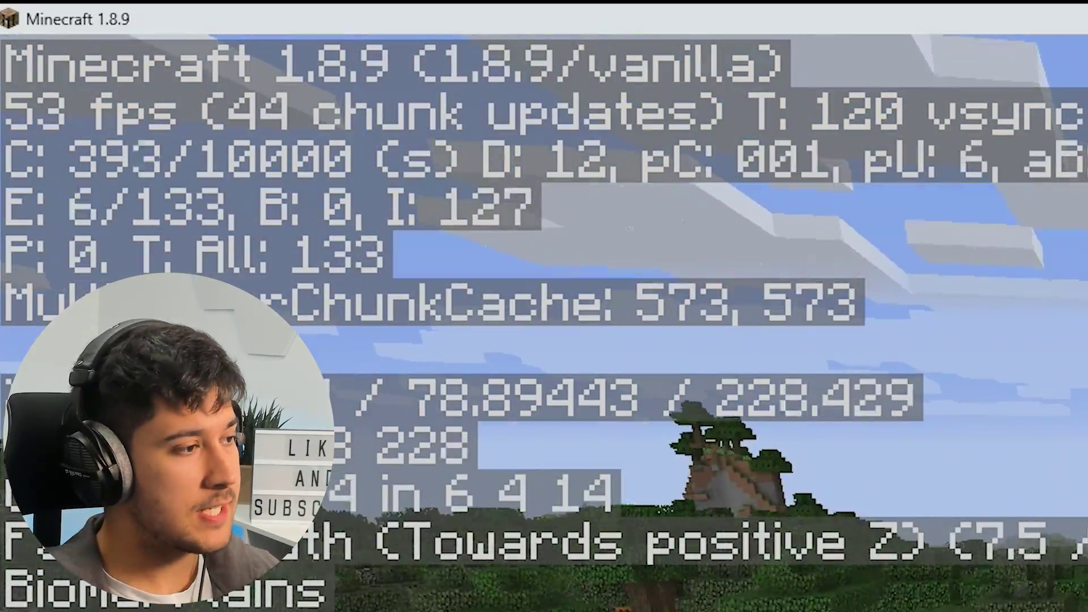
{"action": "key", "text": "w"}
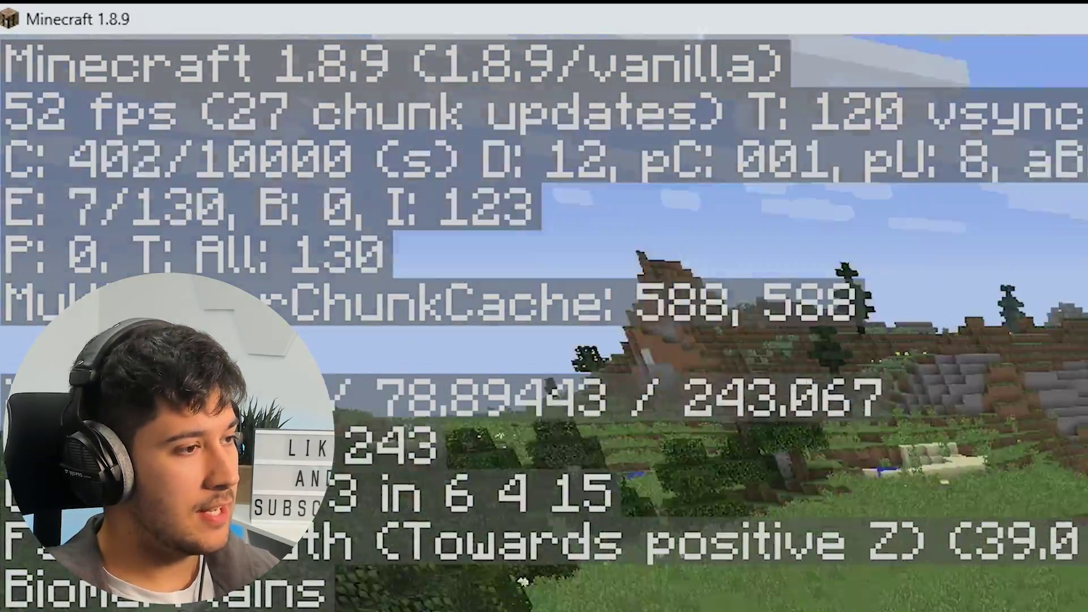
{"action": "key", "text": "w"}
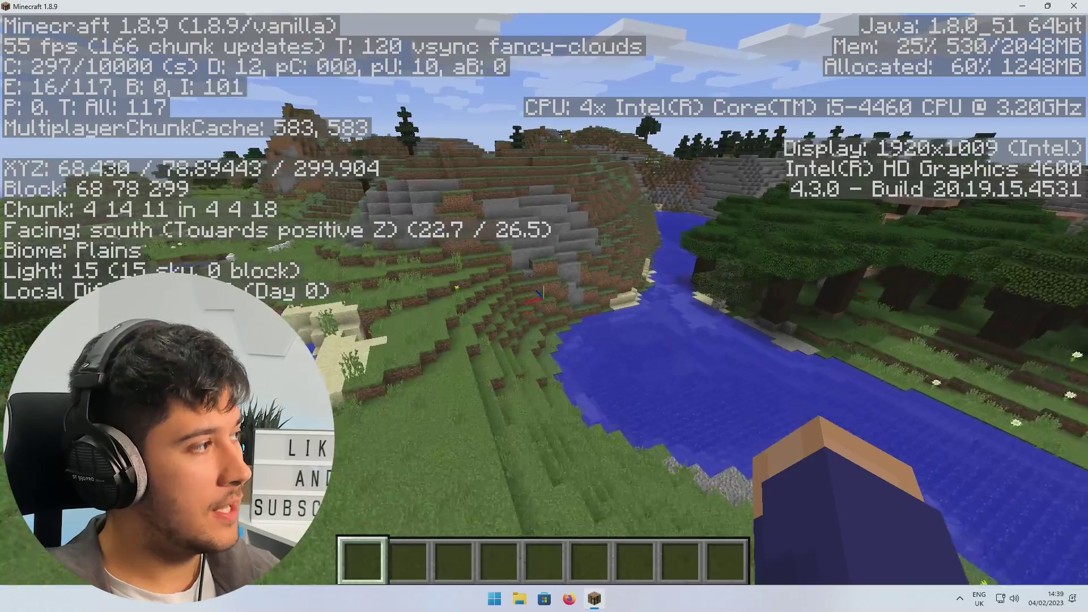
{"action": "key", "text": "w"}
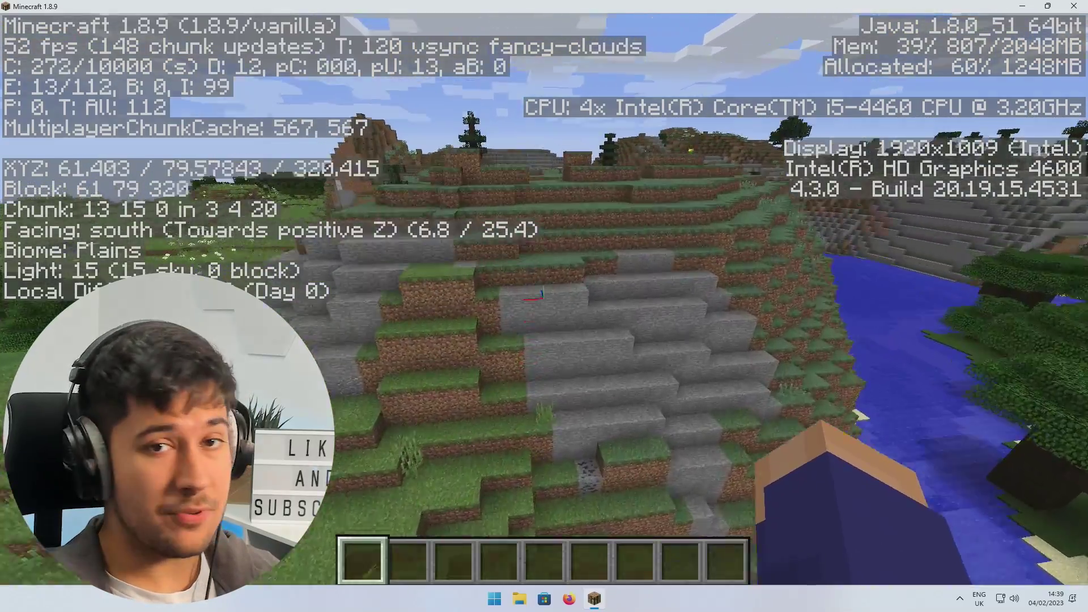
{"action": "key", "text": "w"}
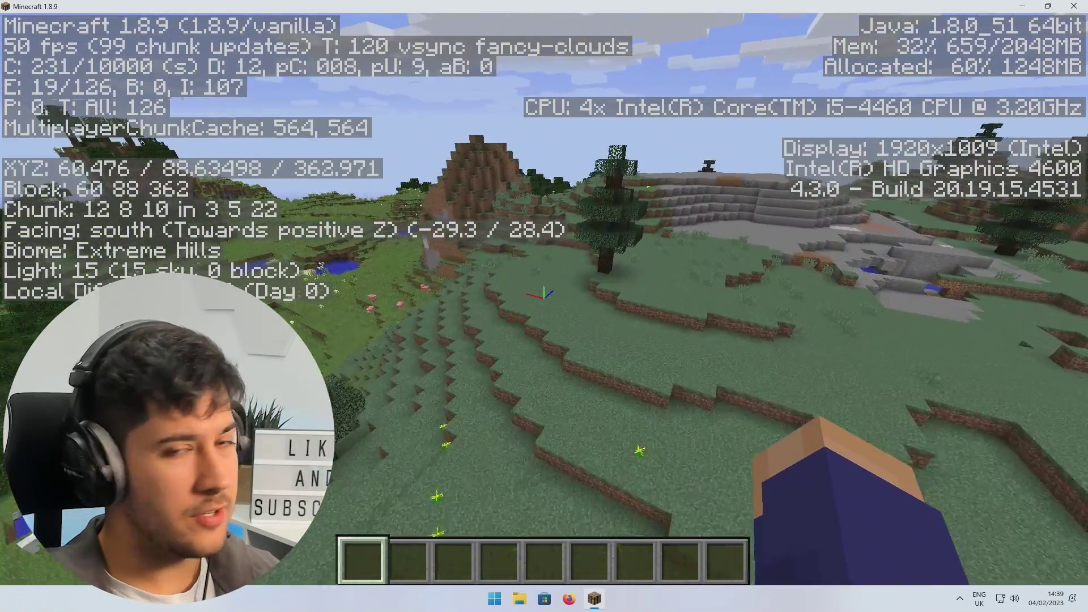
In video settings, raise max framerate to 250 fps and render distance to 8 chunks
{"action": "key", "text": "Escape"}
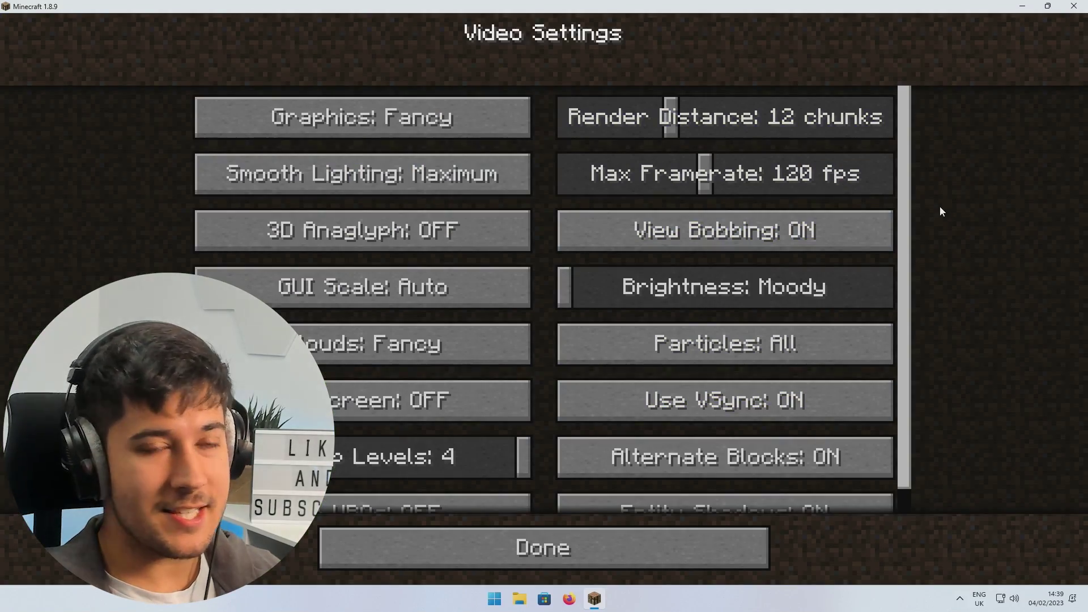
{"action": "left_click_drag", "start_coordinate": [794, 190], "coordinate": [906, 182]}
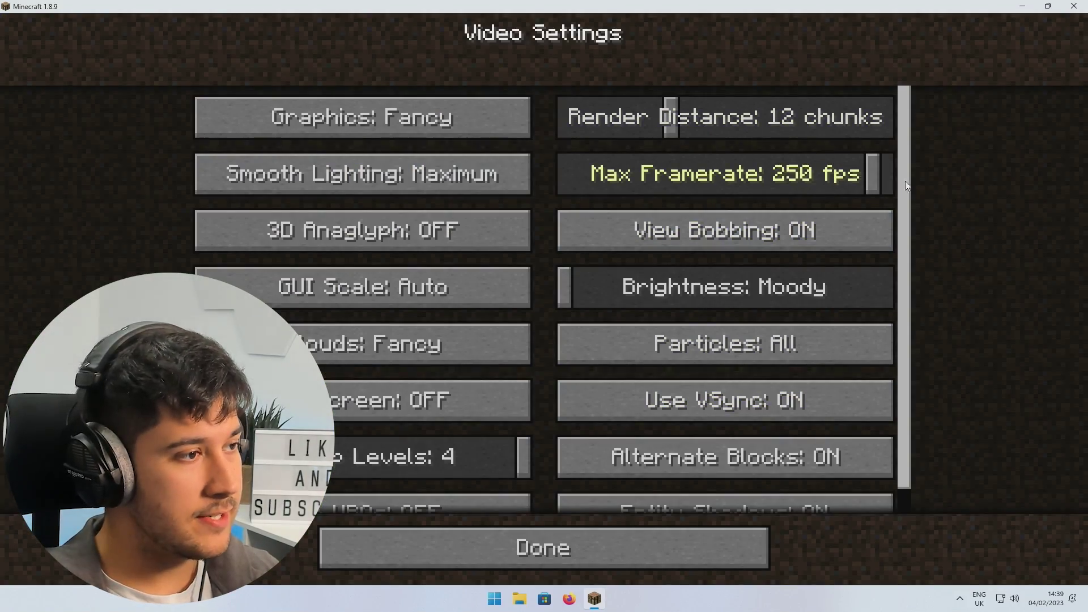
{"action": "left_click_drag", "start_coordinate": [610, 119], "coordinate": [632, 136]}
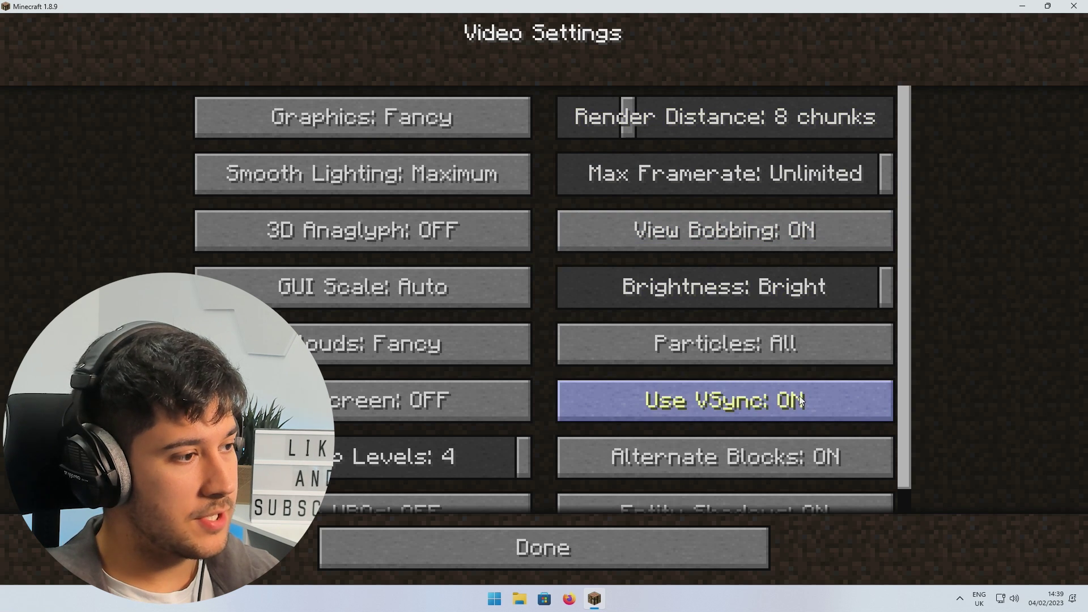
Turn VBOs on in Video Settings and return to the world
{"action": "scroll", "coordinate": [624, 383], "scroll_direction": "down", "scroll_amount": 2}
{"action": "left_click", "coordinate": [438, 482]}
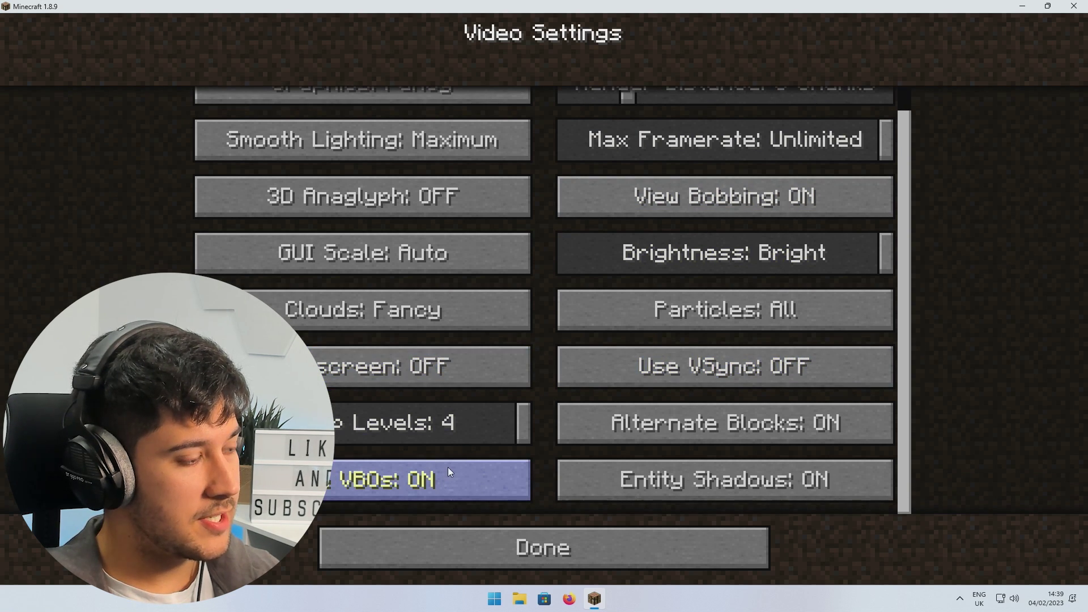
{"action": "key", "text": "Escape"}
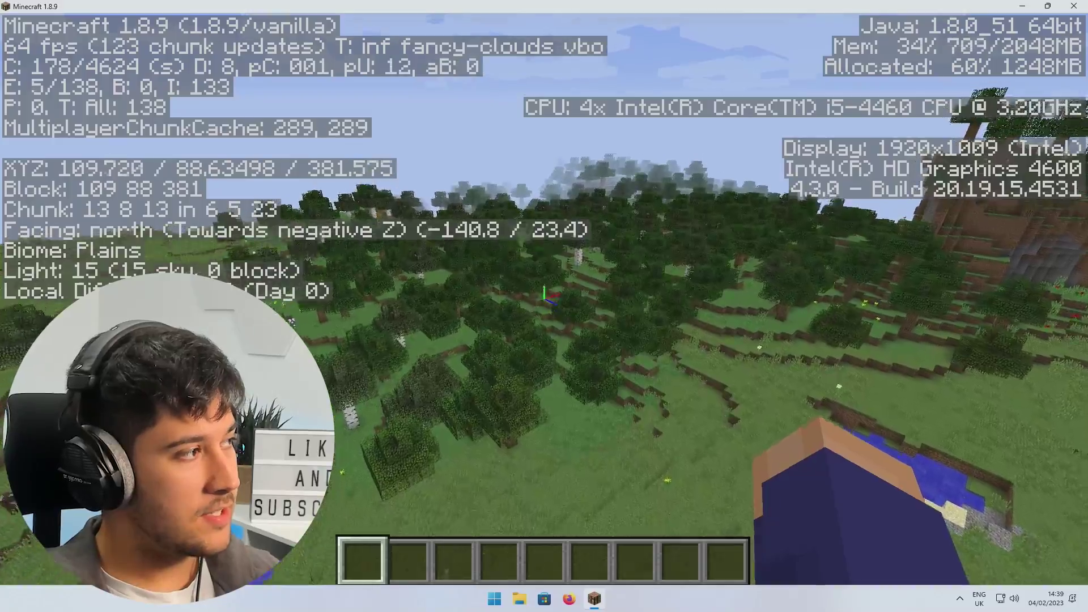
Fly forward over the landscape and forest to test performance
{"action": "key", "text": "w"}
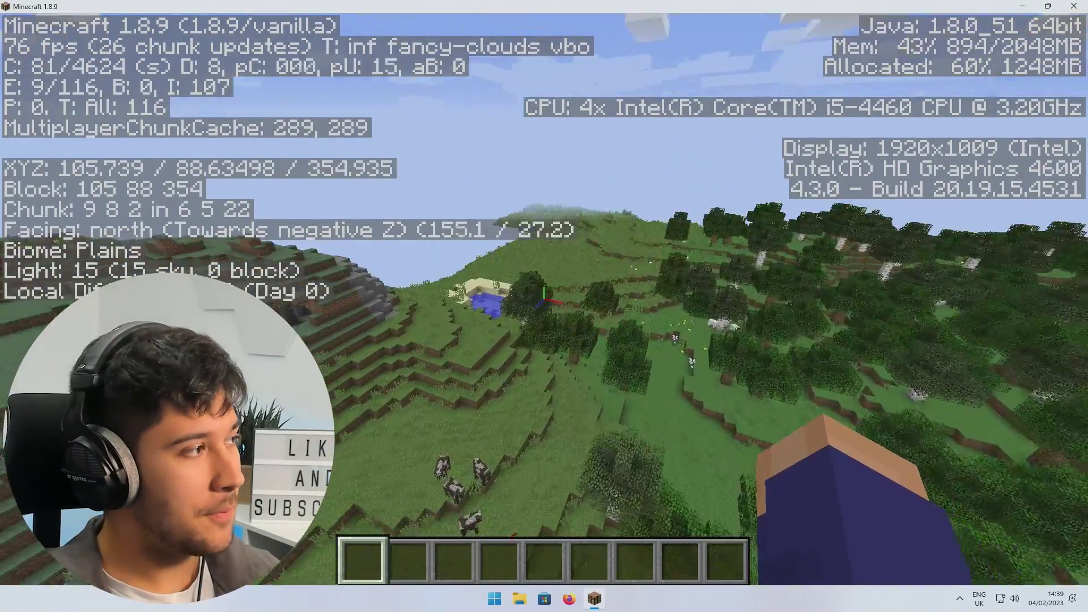
{"action": "key", "text": "w"}
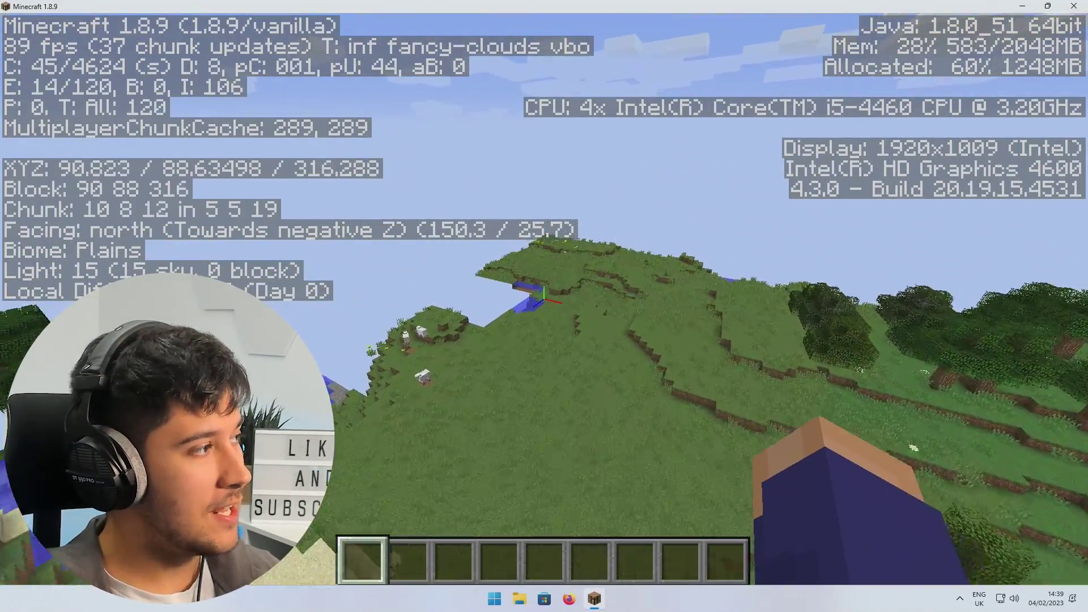
{"action": "key", "text": "w"}
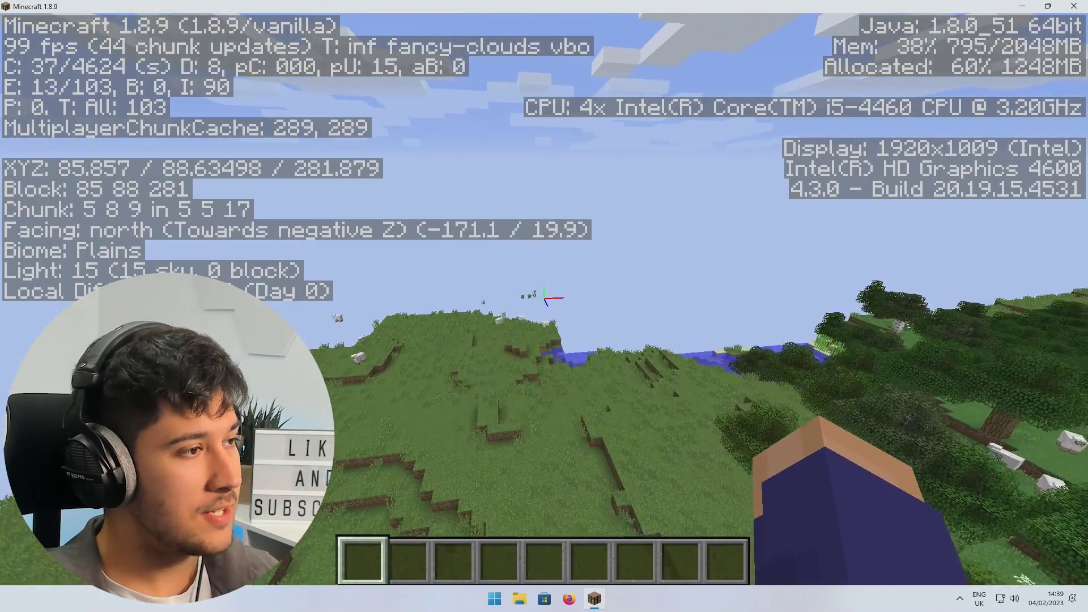
{"action": "key", "text": "w"}
Switch clouds off in Video Settings, hide the debug overlay, and pause the game
{"action": "key", "text": "Escape"}
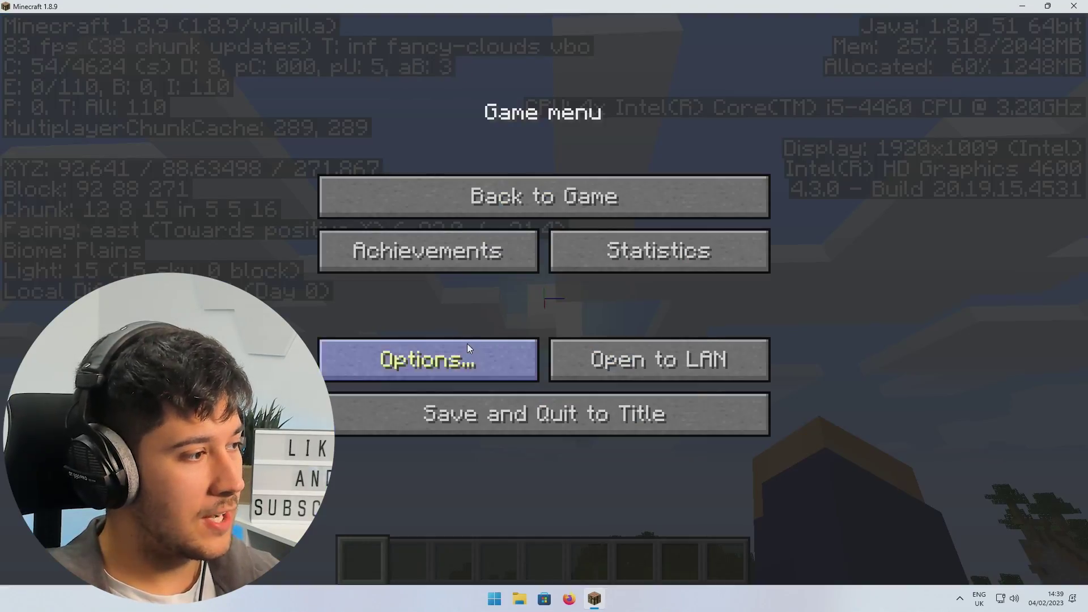
{"action": "left_click", "coordinate": [468, 344]}
{"action": "left_click", "coordinate": [440, 338]}
{"action": "left_click", "coordinate": [416, 338]}
{"action": "key", "text": "Escape"}
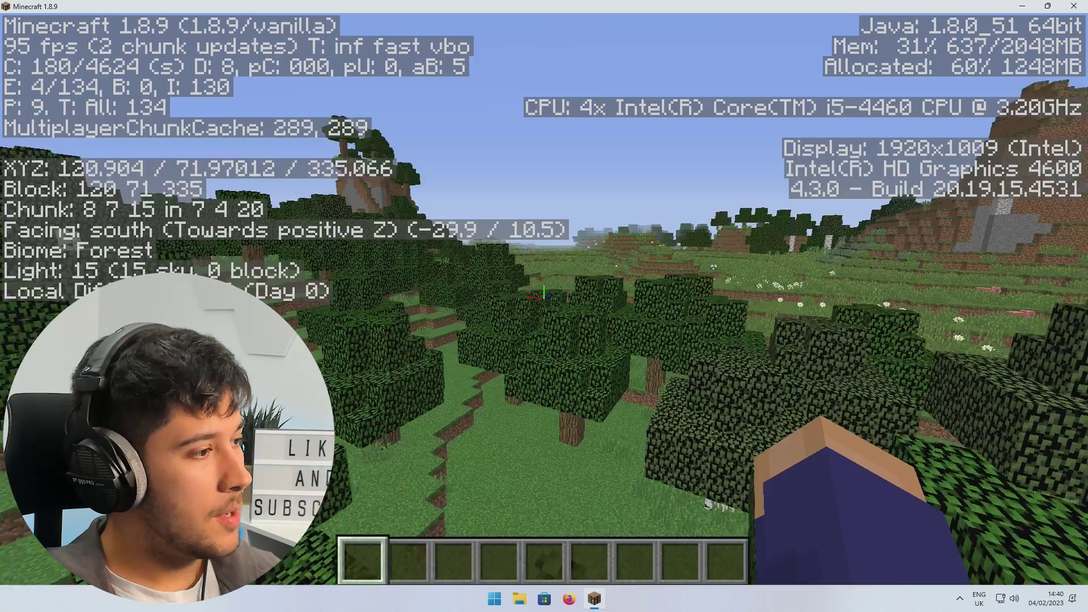
{"action": "key", "text": "w"}
{"action": "key", "text": "w"}
{"action": "key", "text": "F3"}
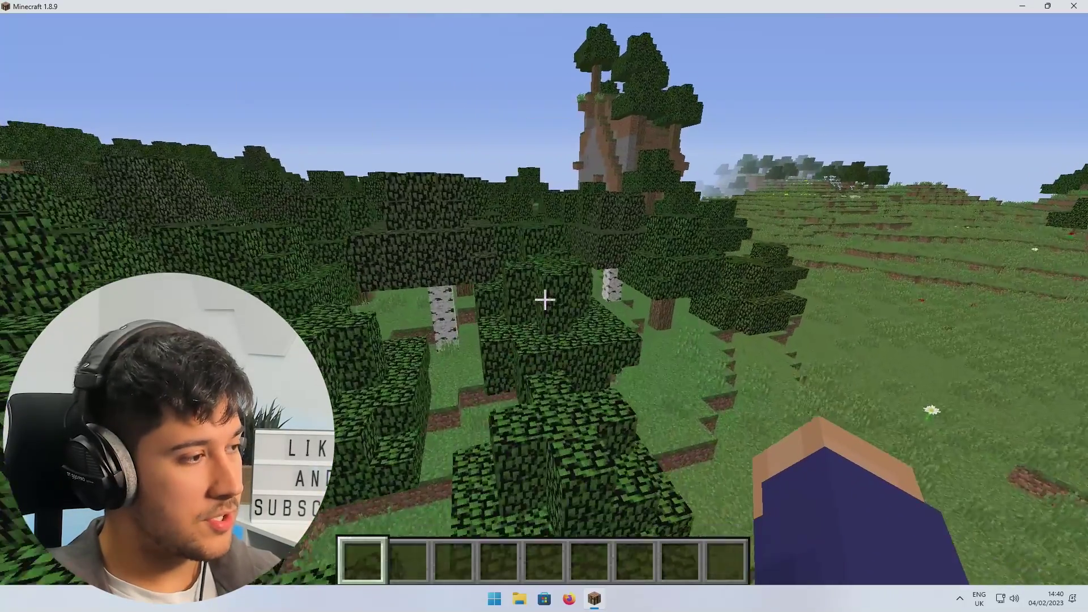
{"action": "key", "text": "Escape"}
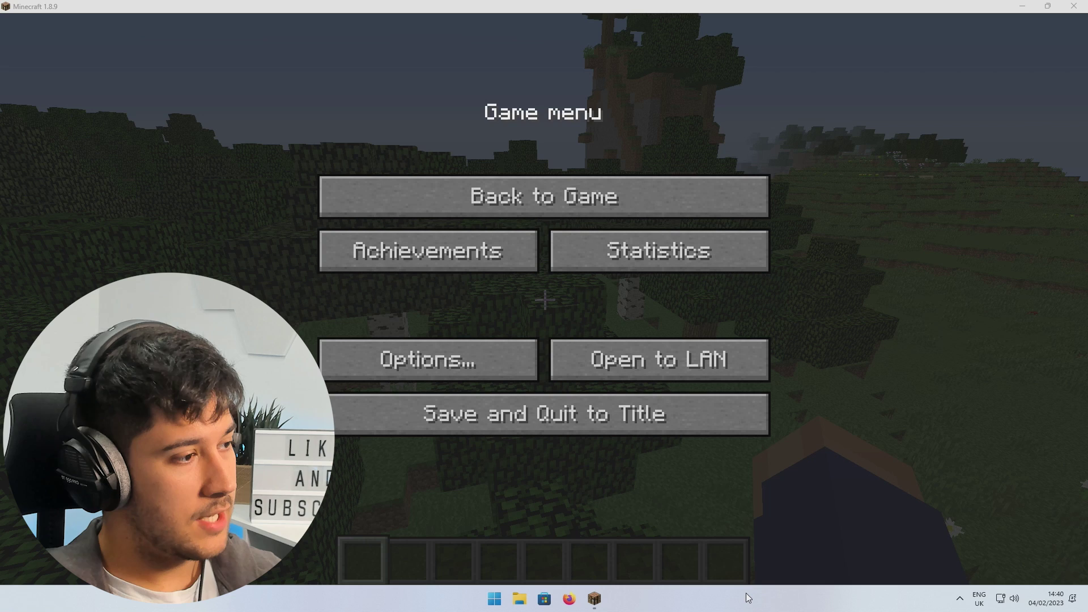
Open Task Manager with Ctrl+Shift+Esc and scroll through the running processes to check system load
{"action": "key", "text": "ctrl+shift+Escape"}
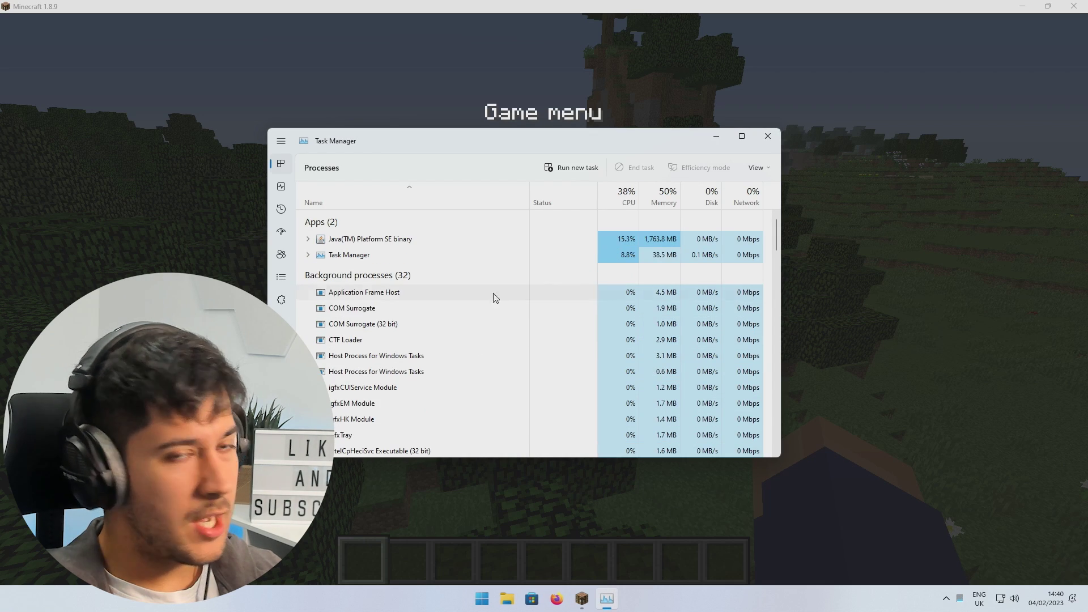
{"action": "scroll", "coordinate": [372, 308], "scroll_direction": "down", "scroll_amount": 3}
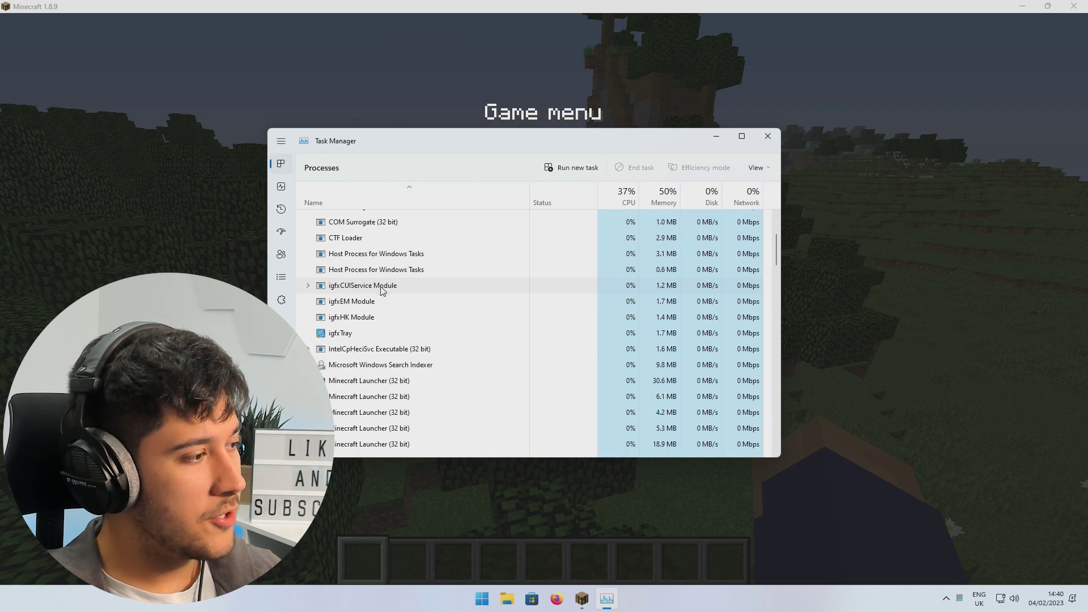
{"action": "scroll", "coordinate": [371, 366], "scroll_direction": "up", "scroll_amount": 1}
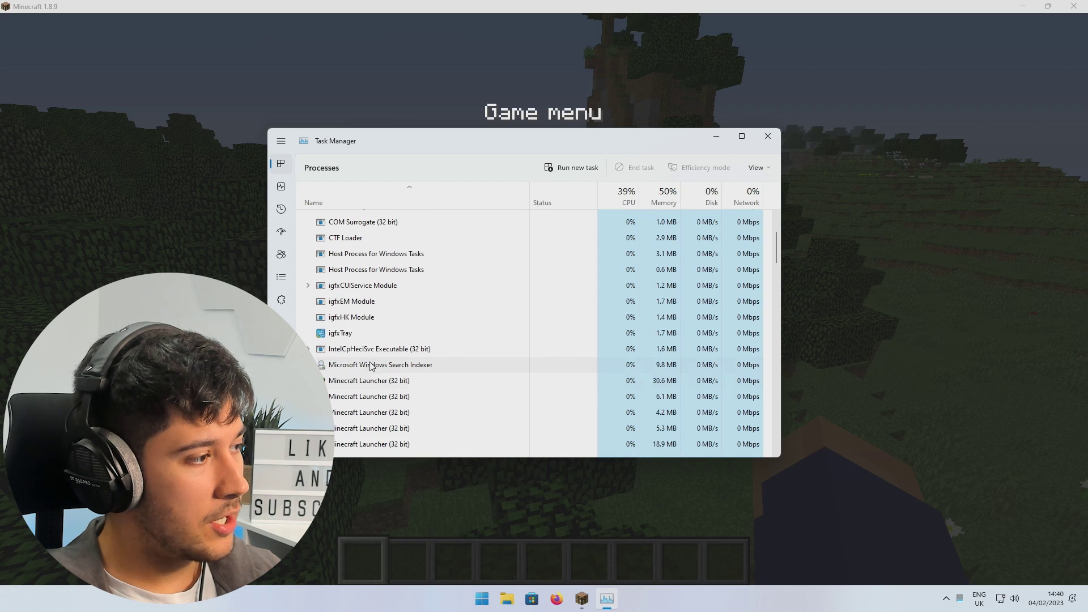
{"action": "scroll", "coordinate": [385, 343], "scroll_direction": "up", "scroll_amount": 2}
{"action": "scroll", "coordinate": [380, 280], "scroll_direction": "down", "scroll_amount": 4}
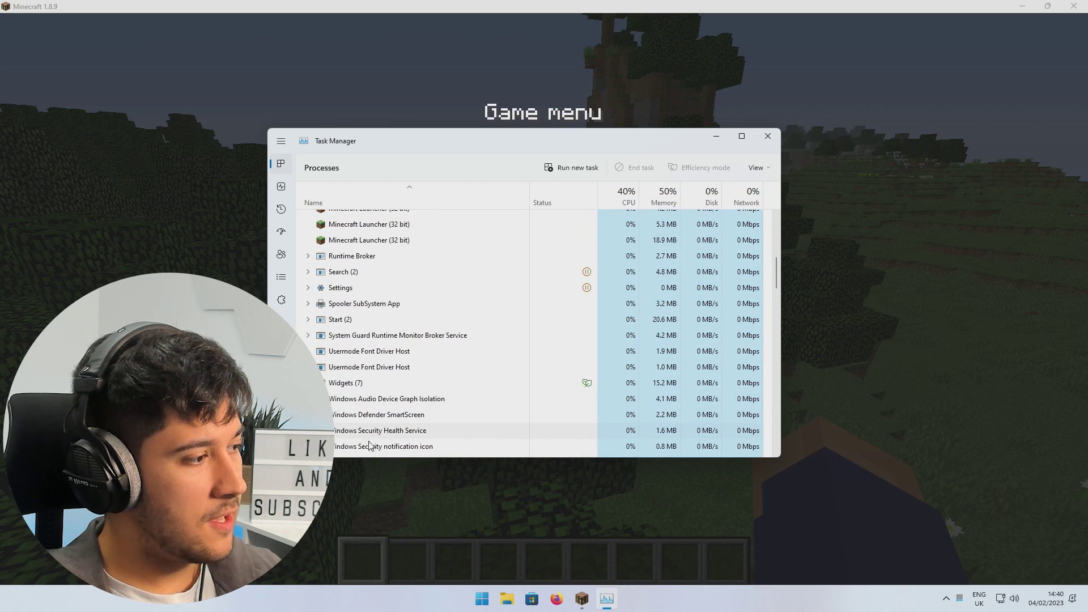
{"action": "scroll", "coordinate": [420, 378], "scroll_direction": "up", "scroll_amount": 1}
{"action": "scroll", "coordinate": [419, 382], "scroll_direction": "down", "scroll_amount": 4}
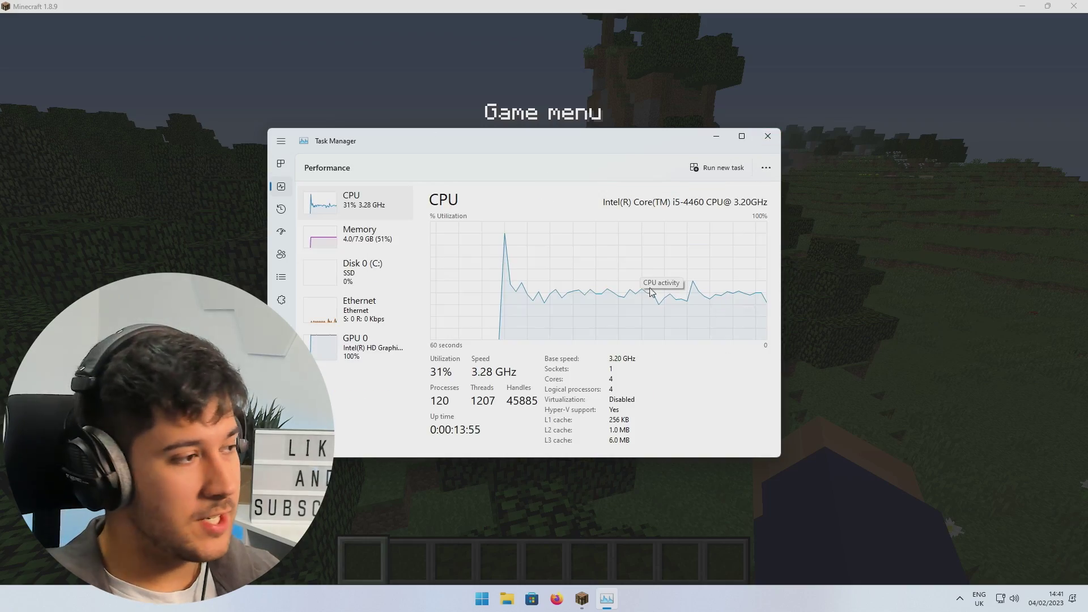
Resume Minecraft, walk into the grass field, go fullscreen, and show the F3 debug overlay
{"action": "left_click", "coordinate": [165, 244]}
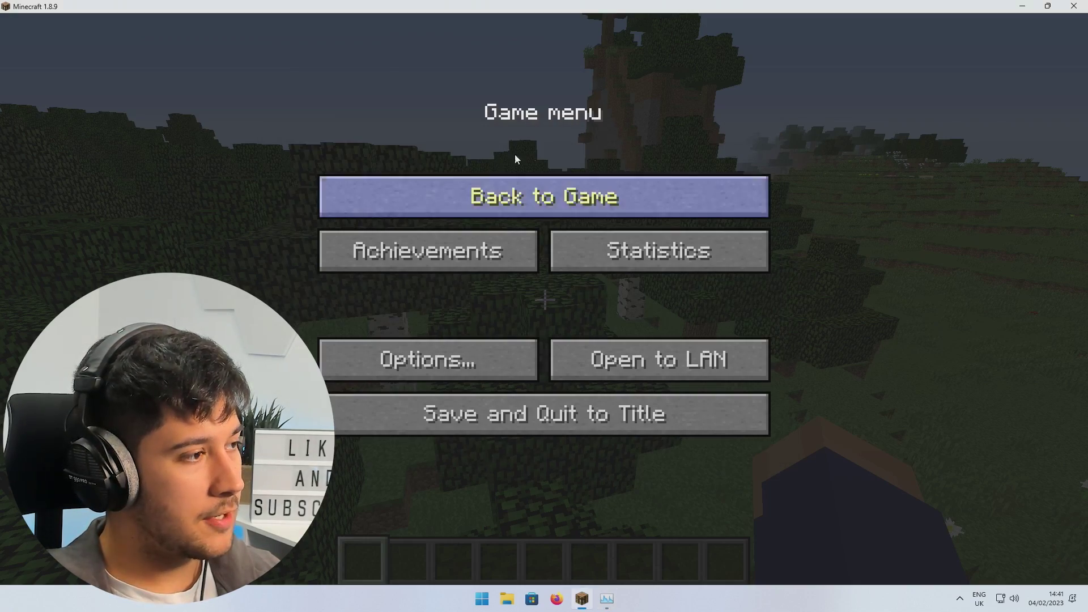
{"action": "left_click", "coordinate": [519, 189]}
{"action": "key", "text": "w"}
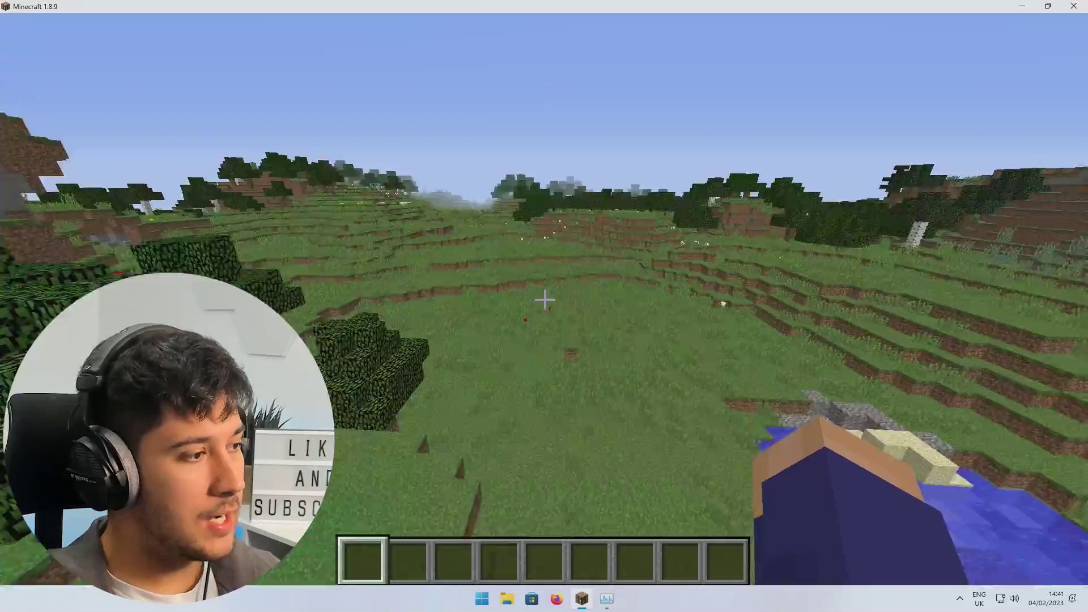
{"action": "key", "text": "w"}
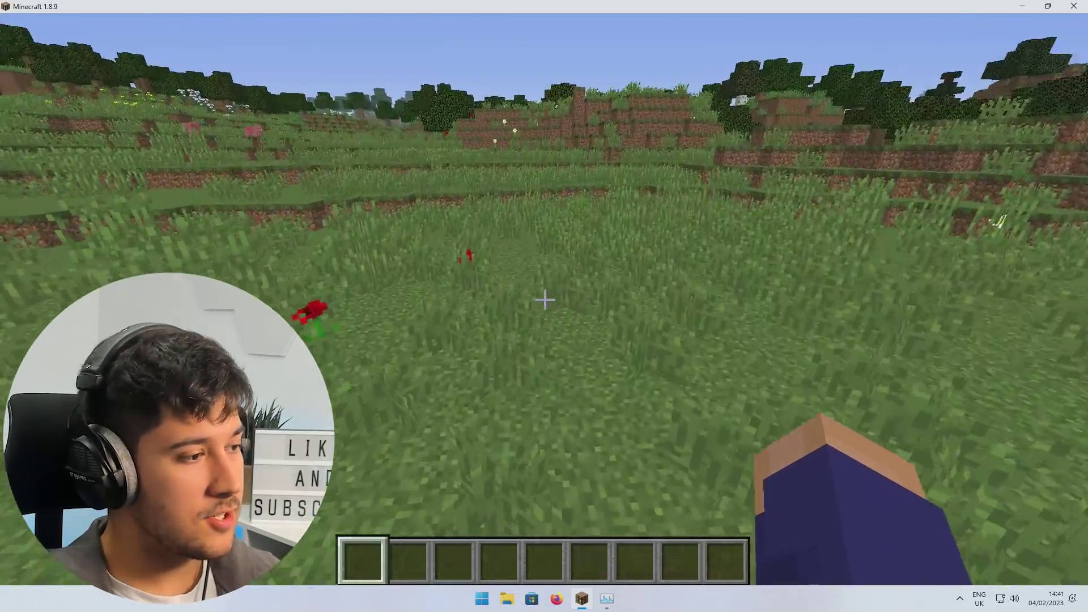
{"action": "key", "text": "w"}
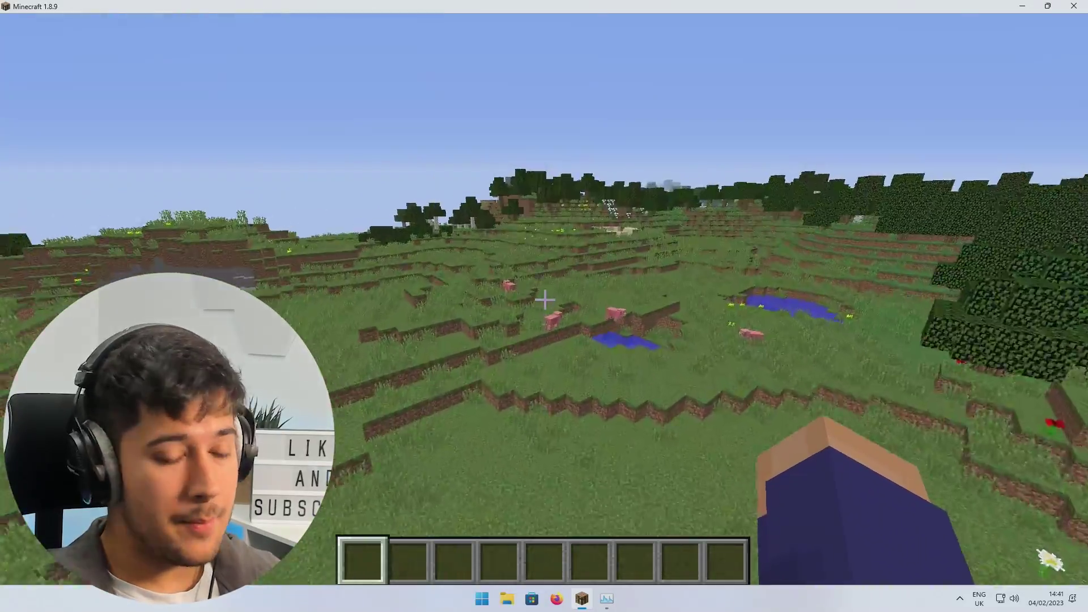
{"action": "key", "text": "F11"}
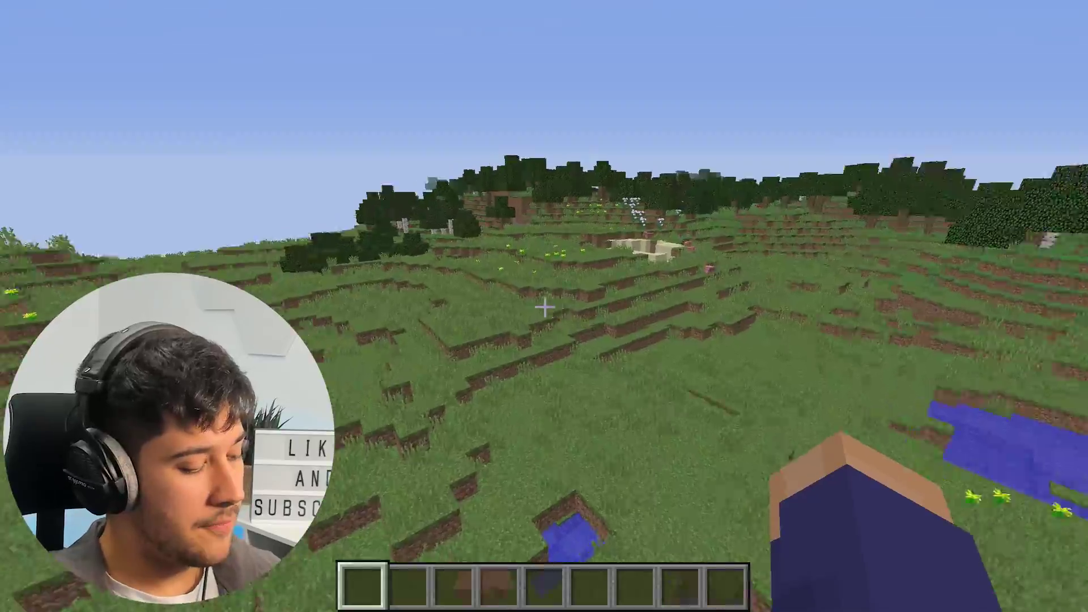
{"action": "key", "text": "F3"}
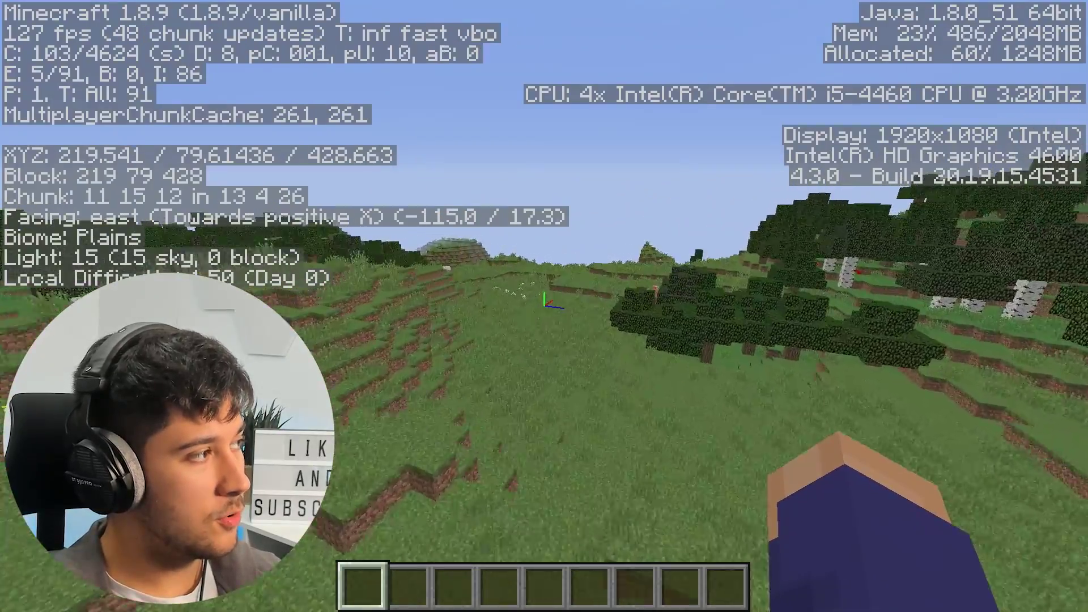
Explore the plains and fly over the hilltop toward the lake, toggling the debug overlay
{"action": "key", "text": "w"}
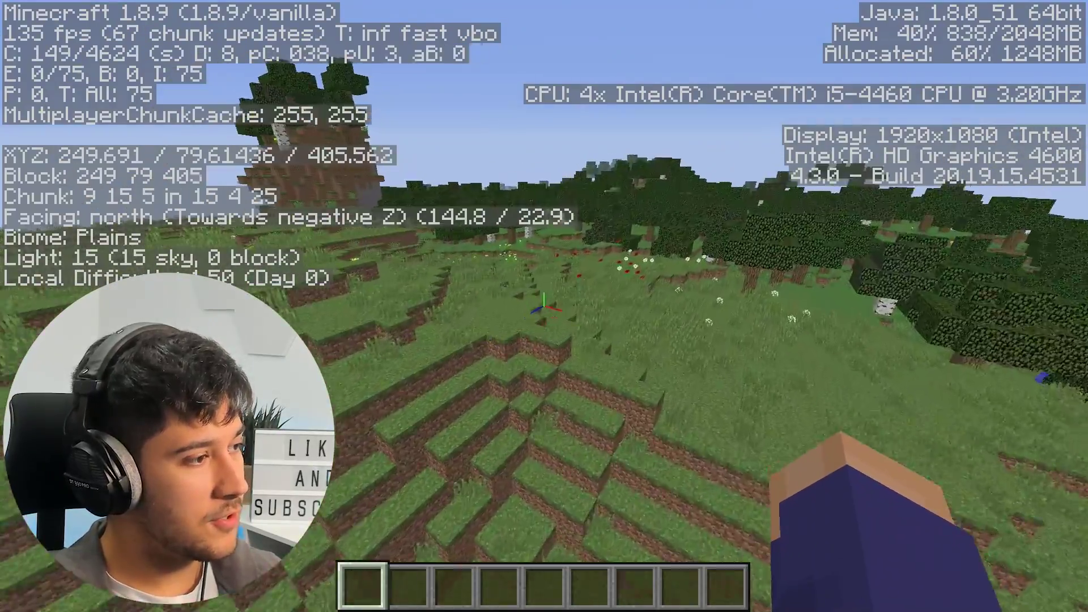
{"action": "key", "text": "w"}
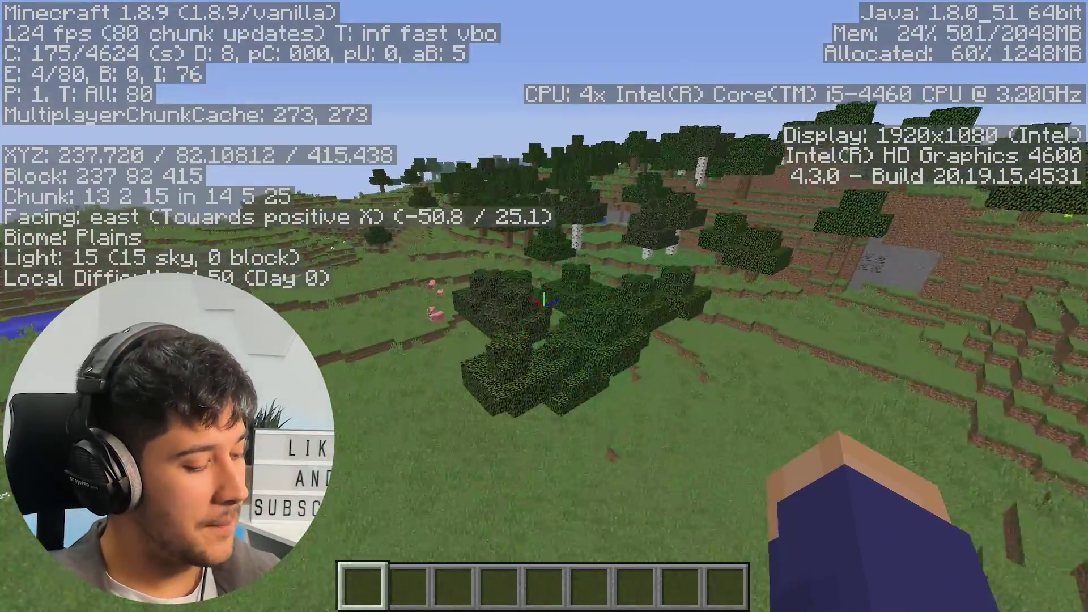
{"action": "key", "text": "w"}
{"action": "key", "text": "F3"}
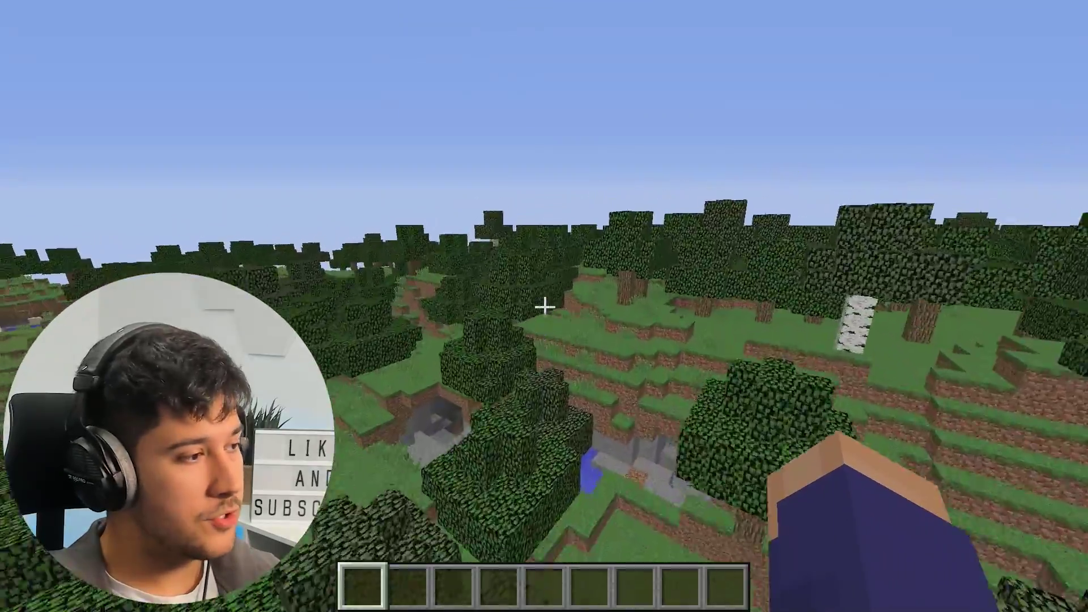
{"action": "key", "text": "F3"}
{"action": "key", "text": "F3"}
{"action": "key", "text": "w"}
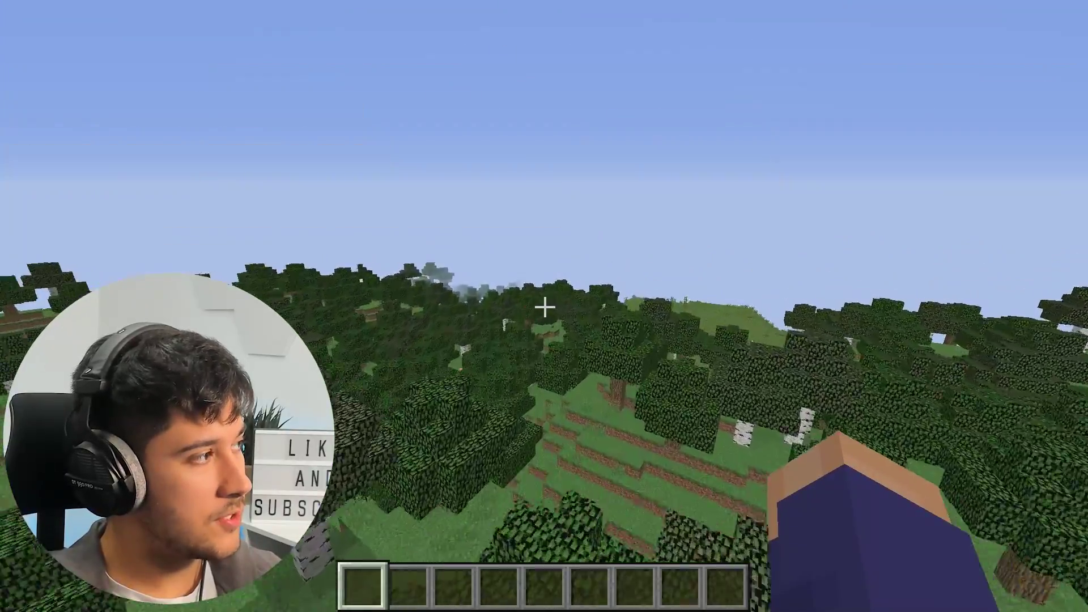
{"action": "key", "text": "w"}
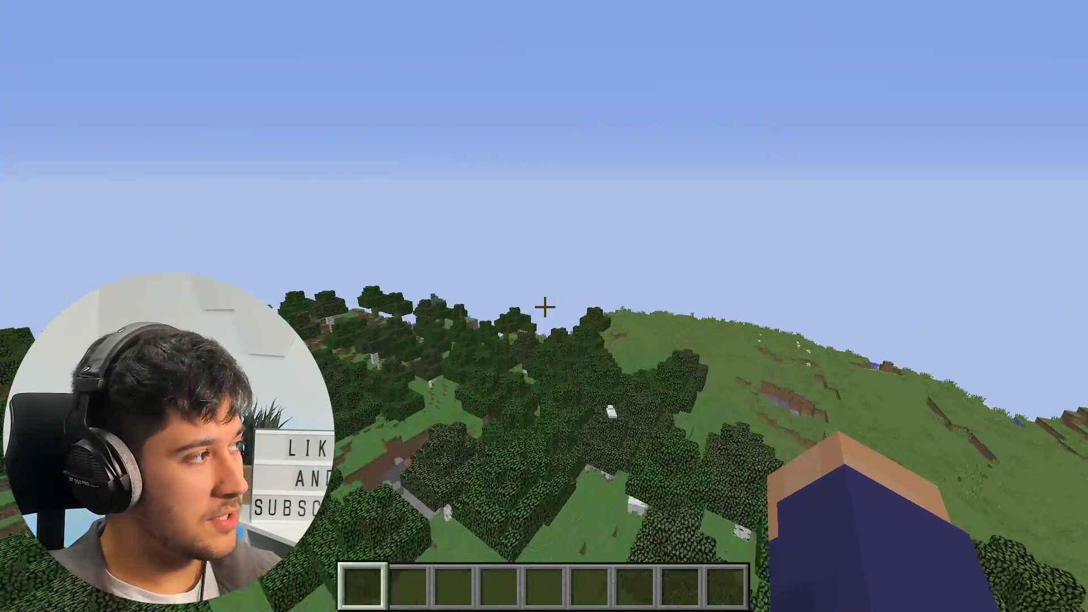
{"action": "key", "text": "w"}
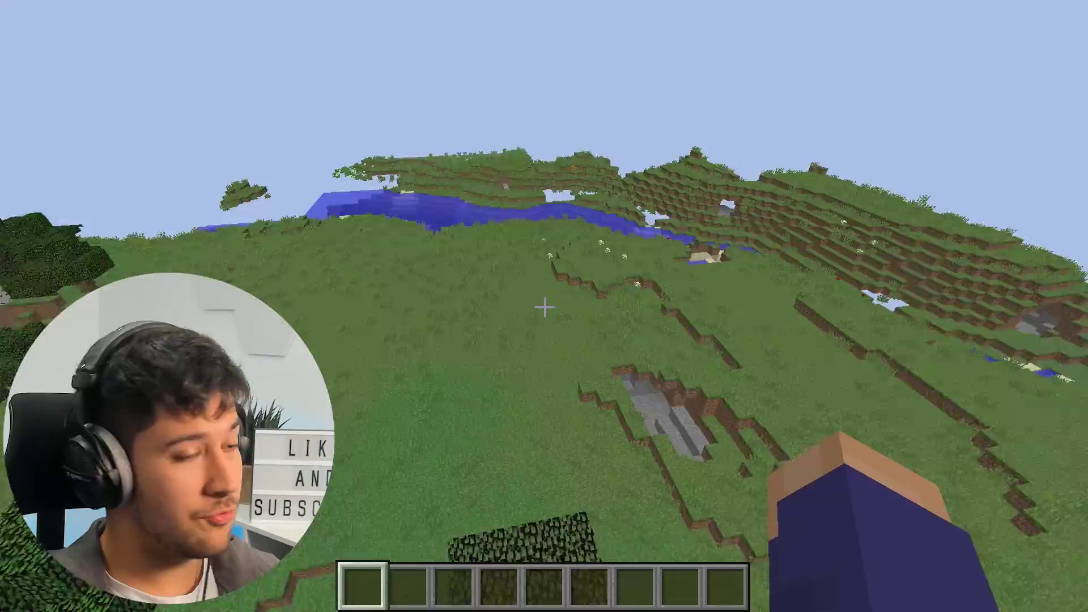
{"action": "key", "text": "w"}
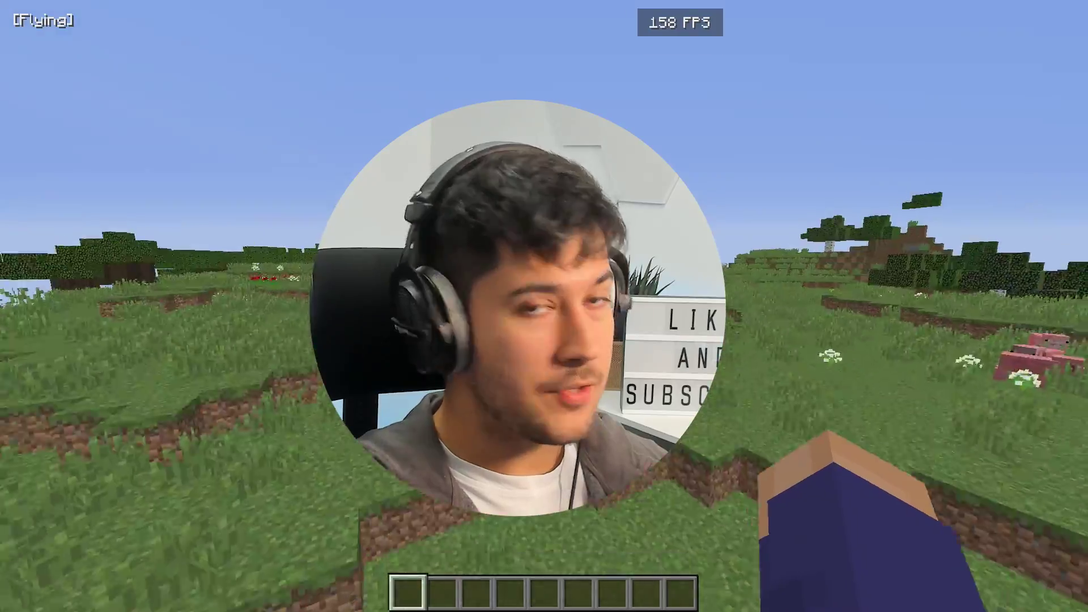
Fly over the grassland and river, then drop down and sprint across the grass
{"action": "key", "text": "w"}
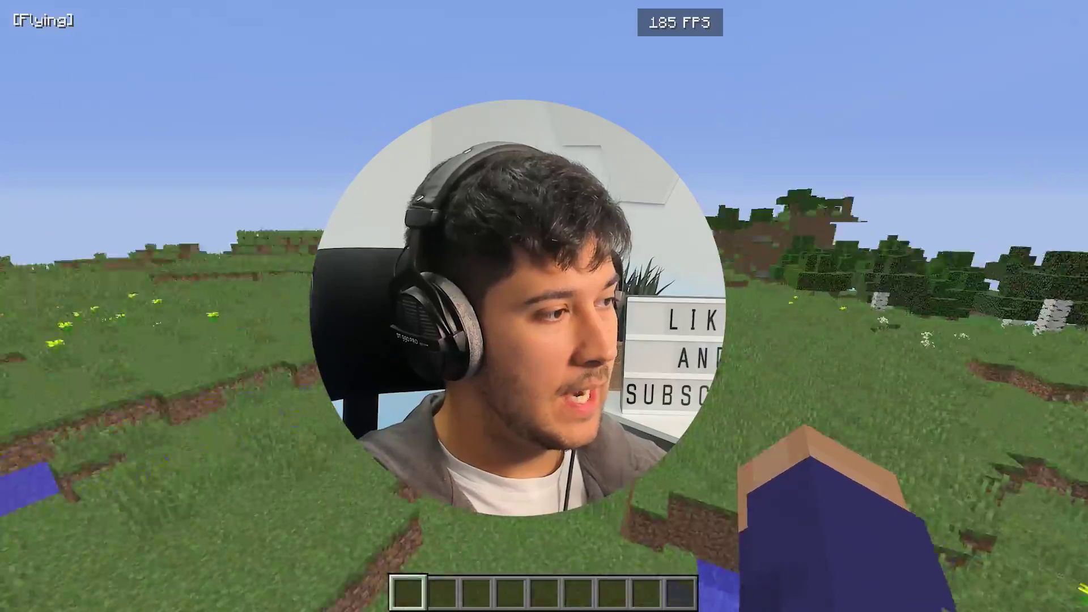
{"action": "key", "text": "w"}
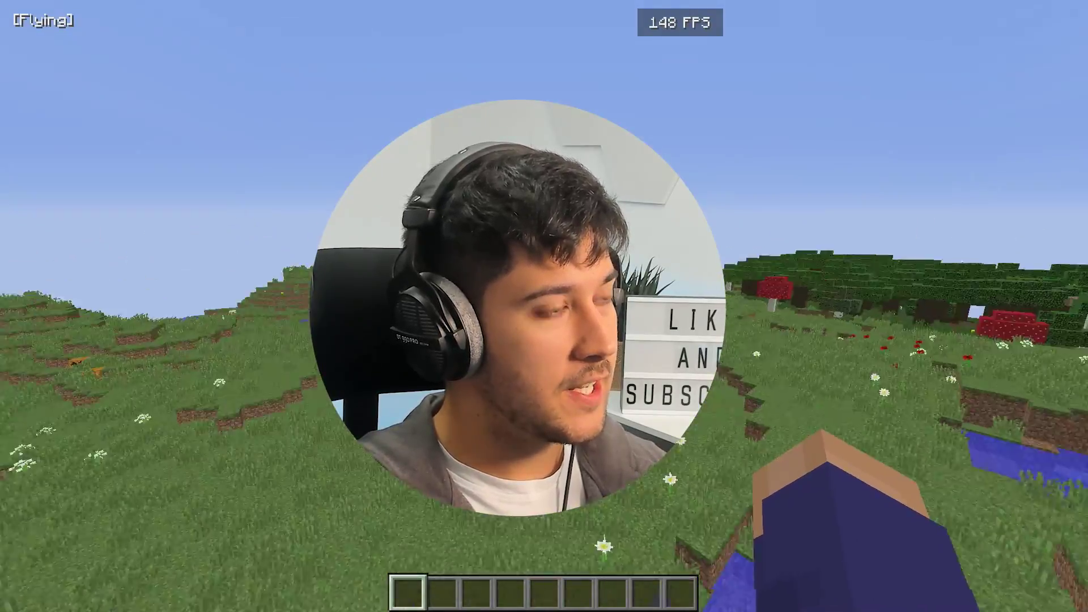
{"action": "key", "text": "w"}
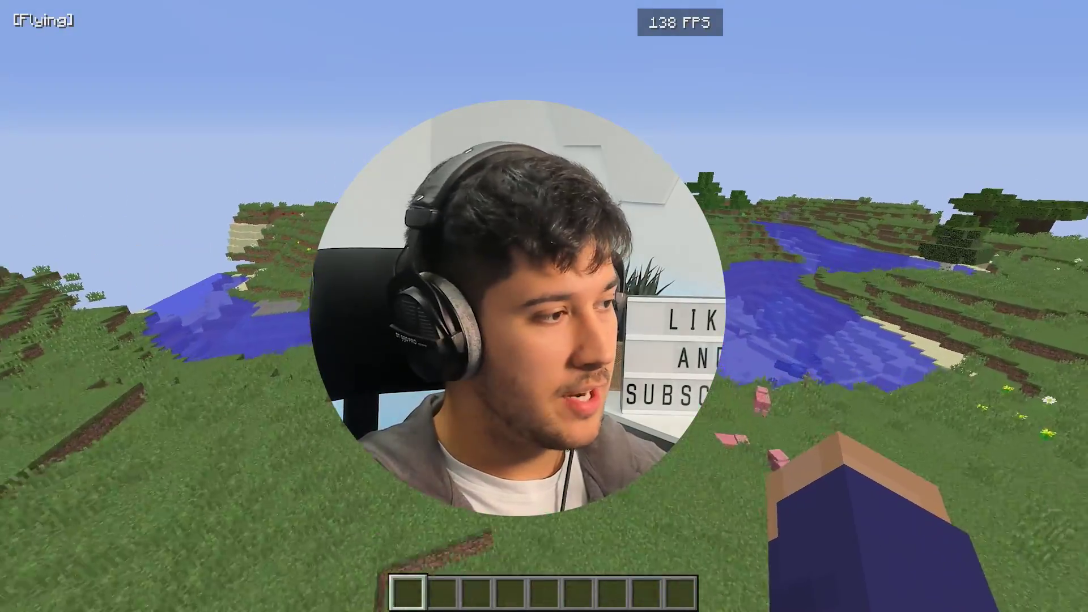
{"action": "key", "text": "ctrl"}
{"action": "key", "text": "w"}
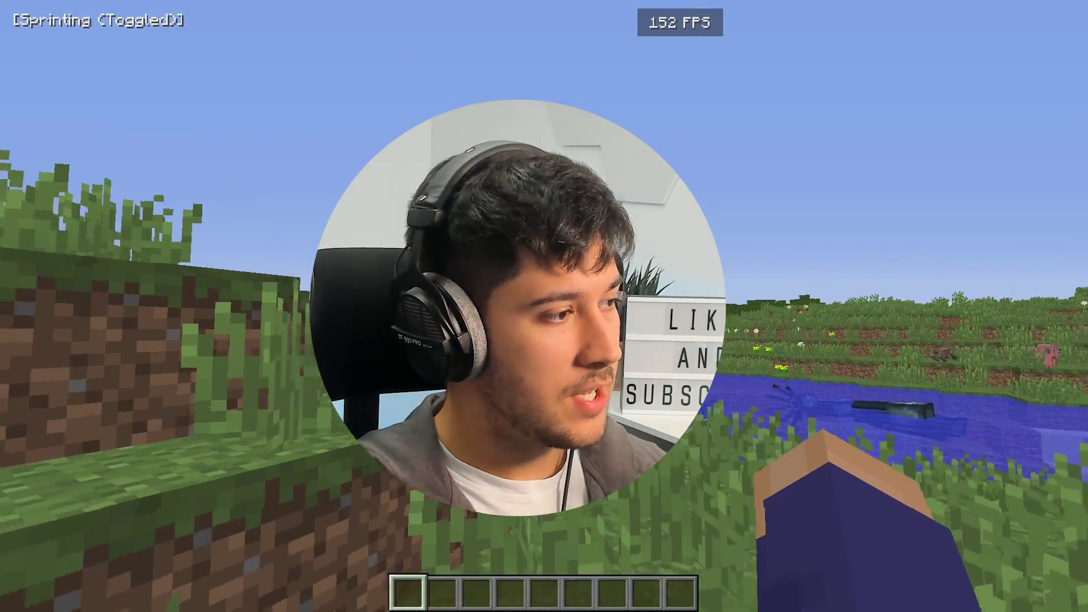
Set Smooth Lighting and its Level to OFF, then turn all animations off
{"action": "key", "text": "Escape"}
{"action": "left_click", "coordinate": [301, 272]}
{"action": "left_click", "coordinate": [300, 272]}
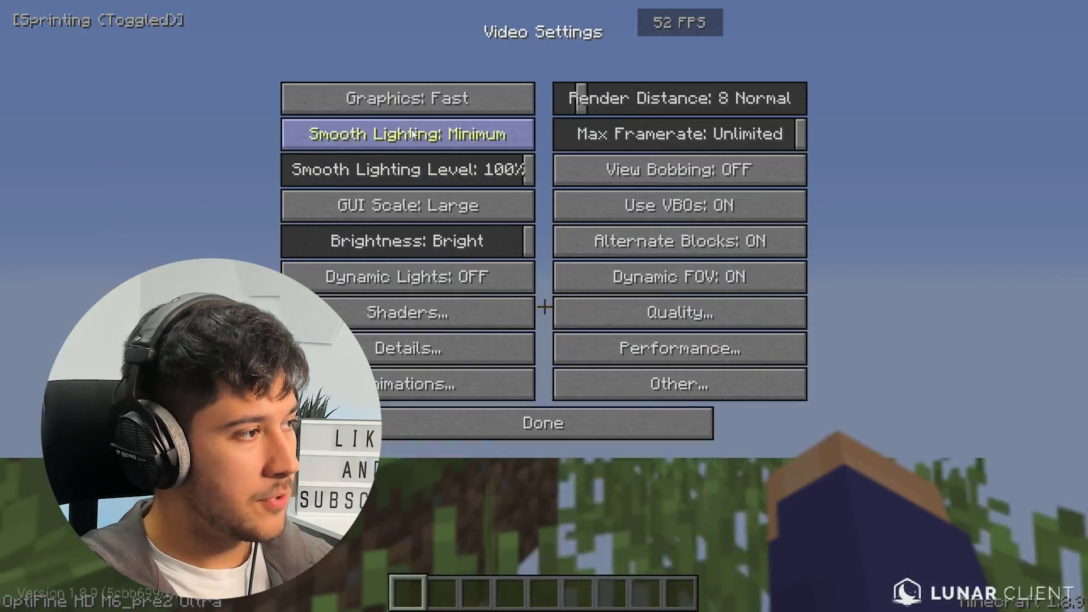
{"action": "left_click", "coordinate": [412, 134]}
{"action": "left_click_drag", "start_coordinate": [397, 170], "coordinate": [215, 182]}
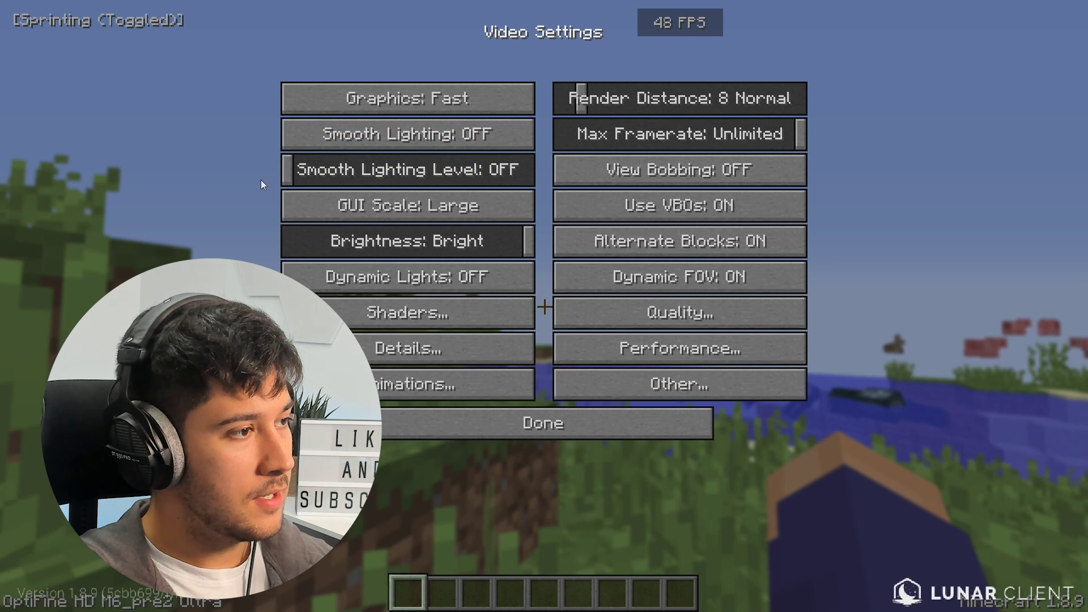
{"action": "left_click", "coordinate": [402, 385]}
{"action": "left_click", "coordinate": [462, 426]}
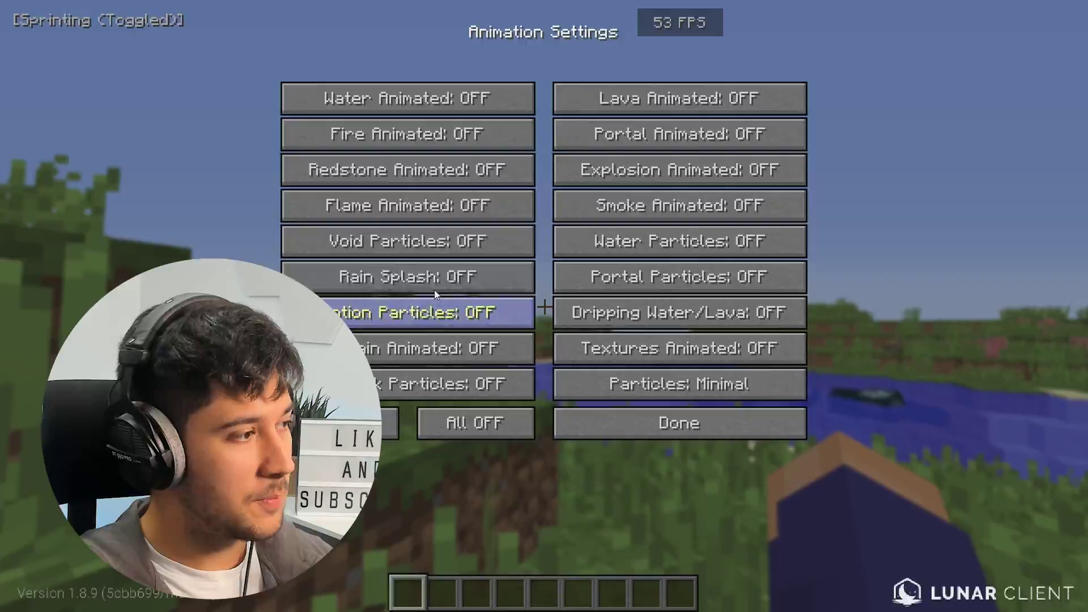
Return to the world and fly over and through the forest with boosted flight
{"action": "key", "text": "Escape"}
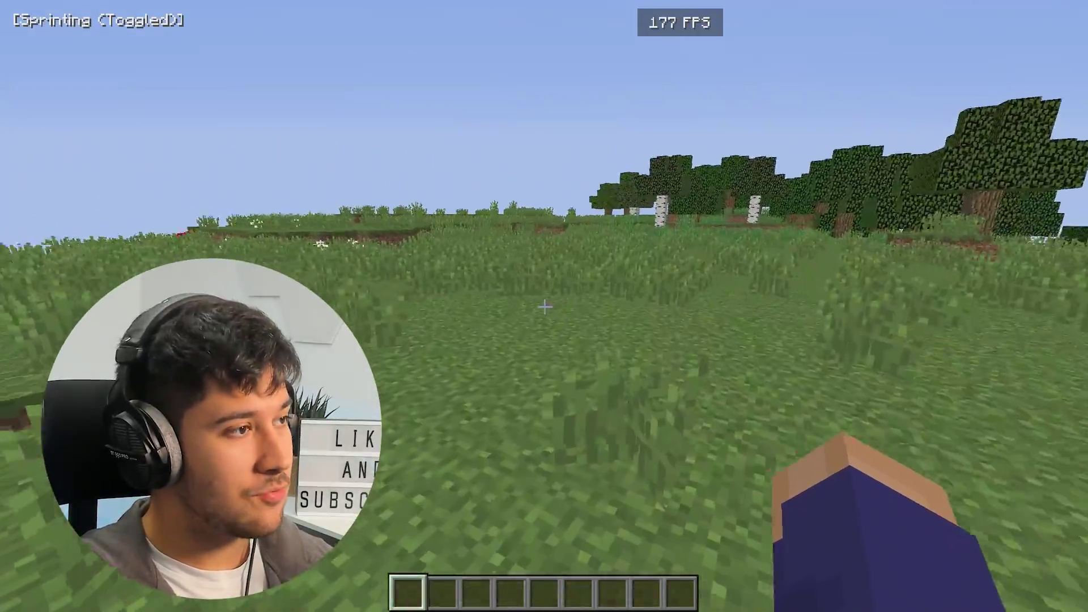
{"action": "key", "text": "space"}
{"action": "key", "text": "space"}
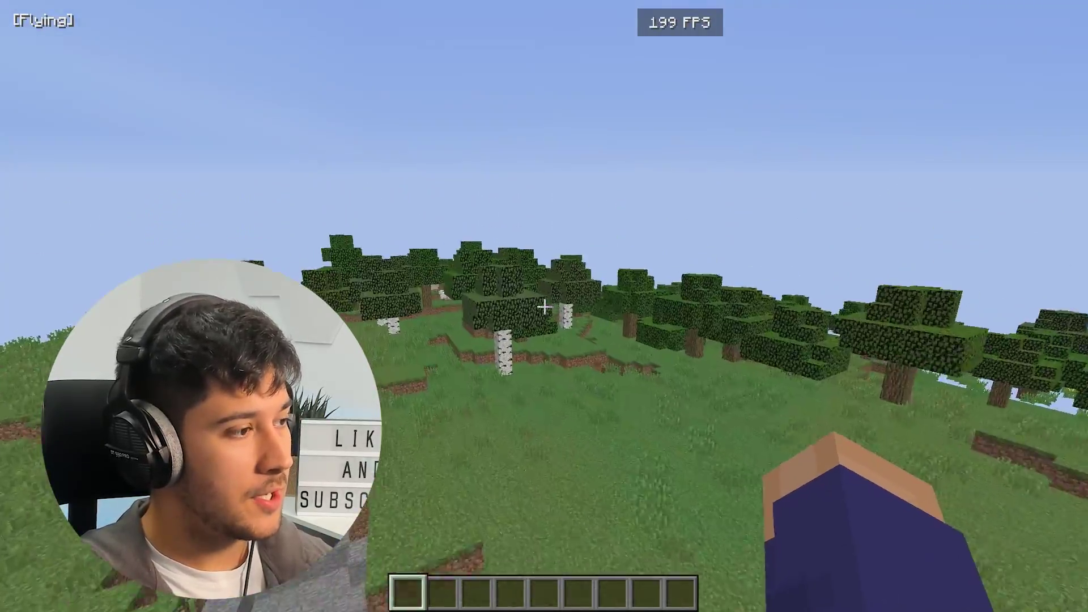
{"action": "key", "text": "w"}
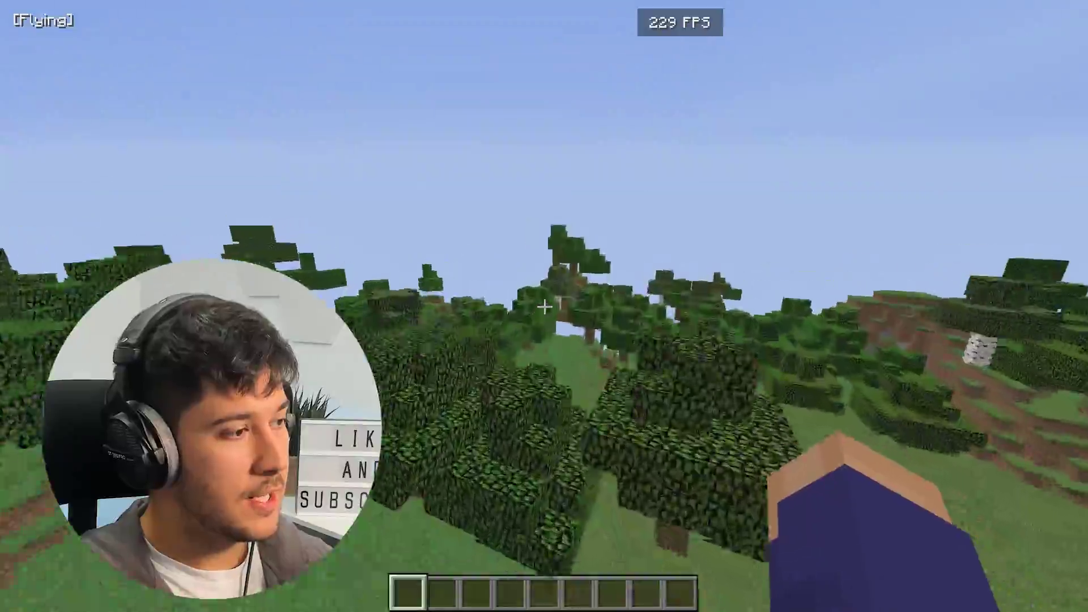
{"action": "key", "text": "space"}
{"action": "key", "text": "space"}
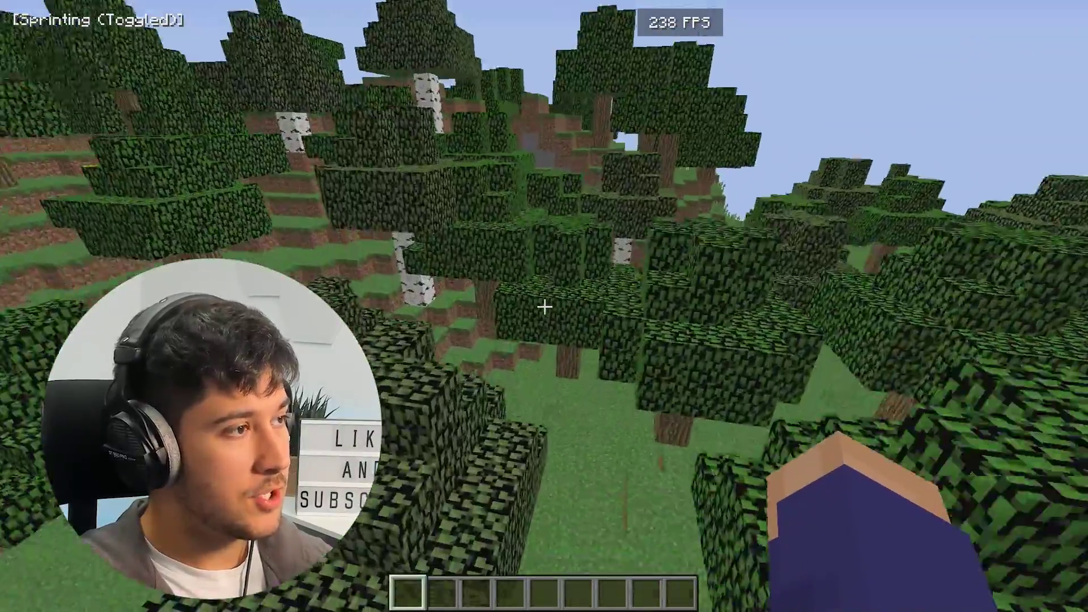
{"action": "key", "text": "space"}
{"action": "key", "text": "space"}
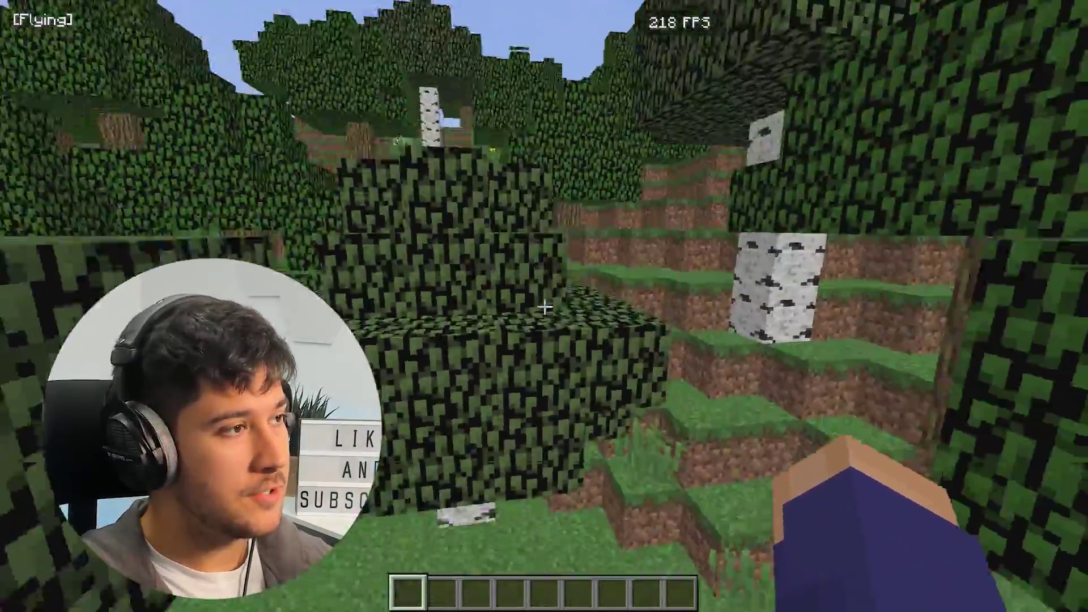
{"action": "key", "text": "space"}
{"action": "key", "text": "ctrl"}
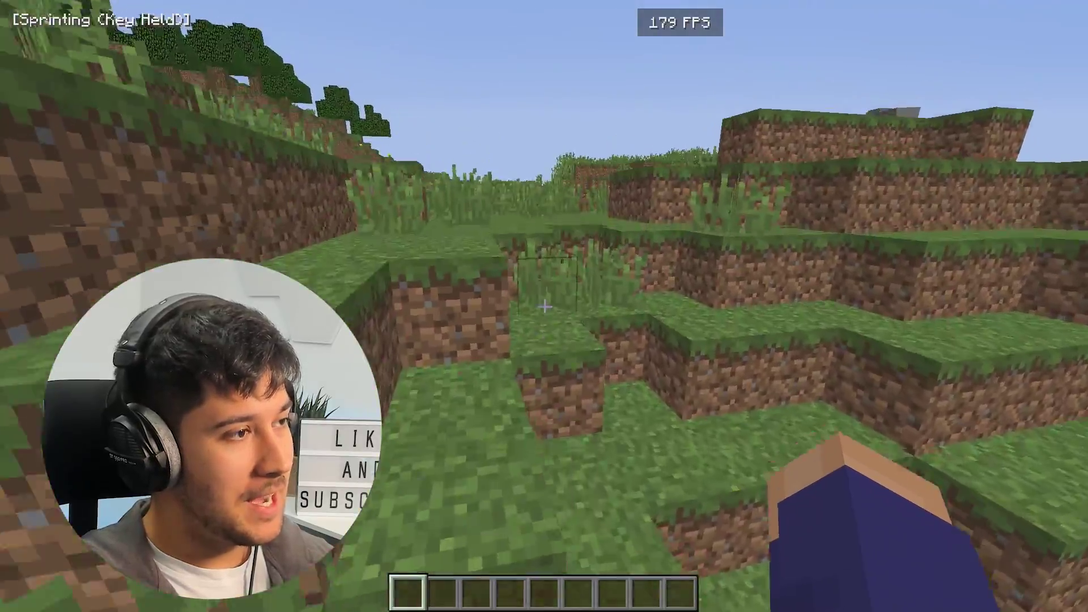
Climb high over the hills and ocean, swoop down, and land in the grass by the pond
{"action": "key", "text": "space"}
{"action": "key", "text": "space"}
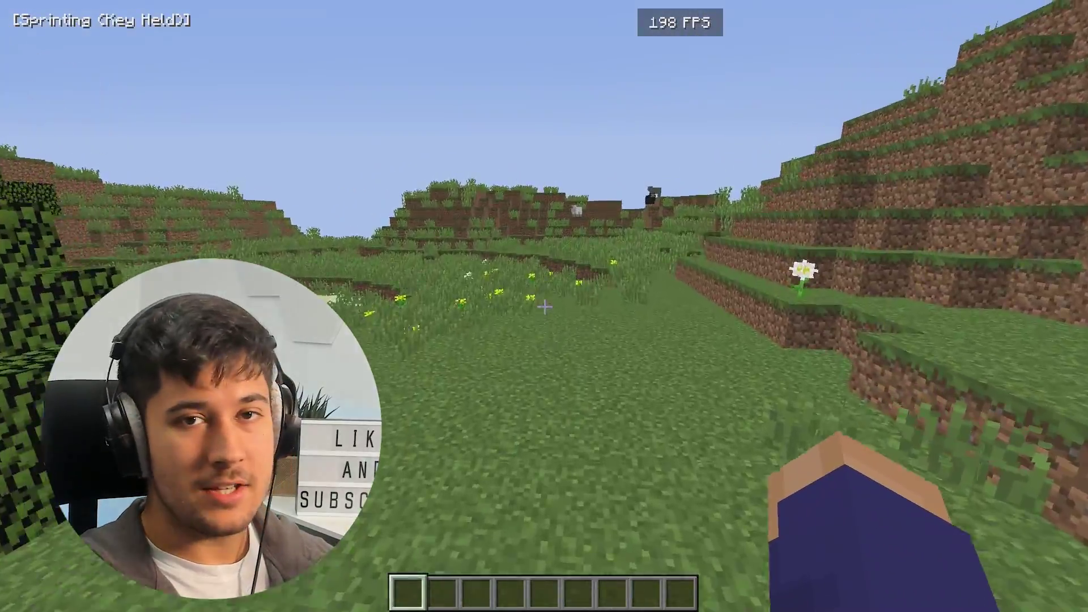
{"action": "key", "text": "space"}
{"action": "key", "text": "space"}
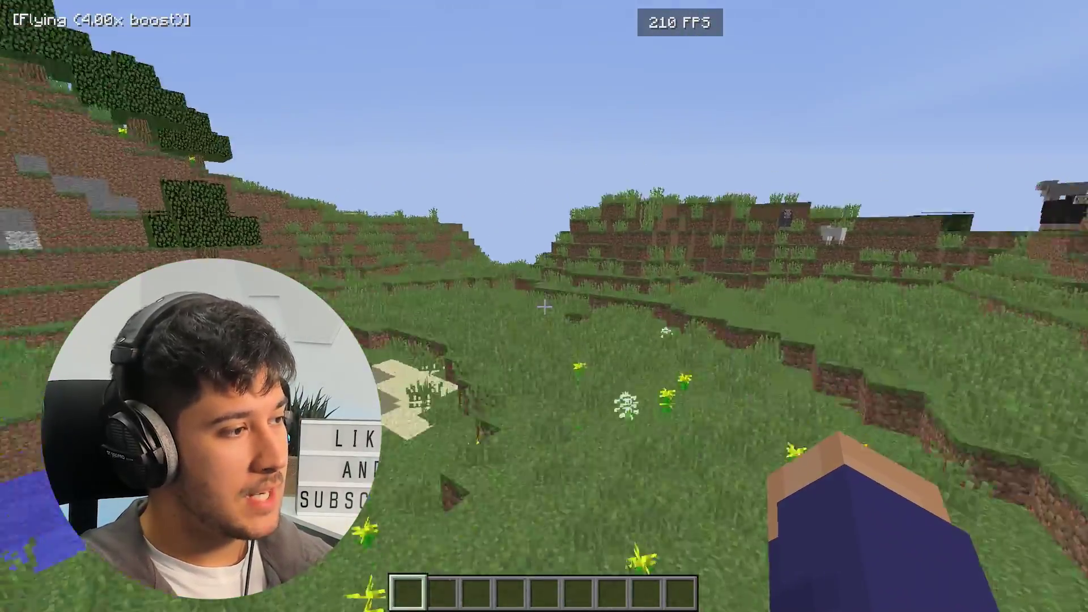
{"action": "key", "text": "space"}
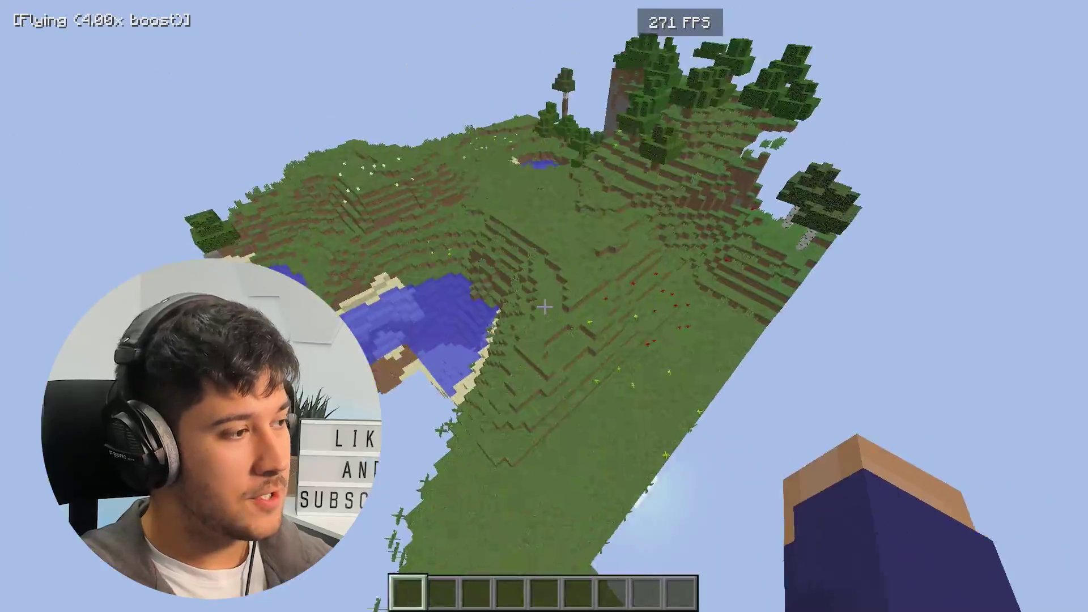
{"action": "key", "text": "space"}
{"action": "key", "text": "space"}
{"action": "key", "text": "ctrl"}
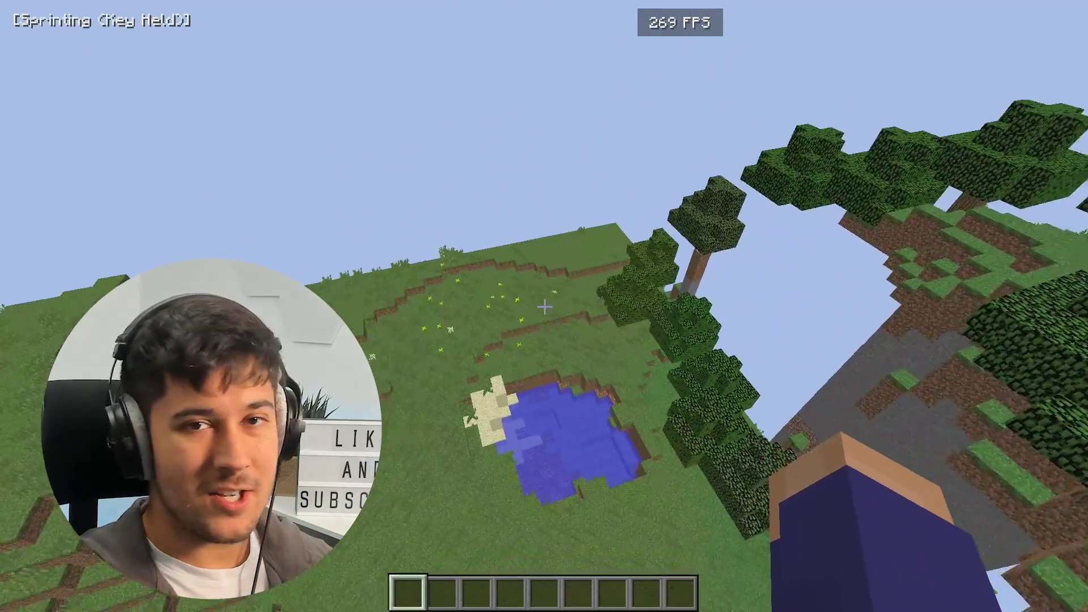
{"action": "key", "text": "space"}
{"action": "key", "text": "space"}
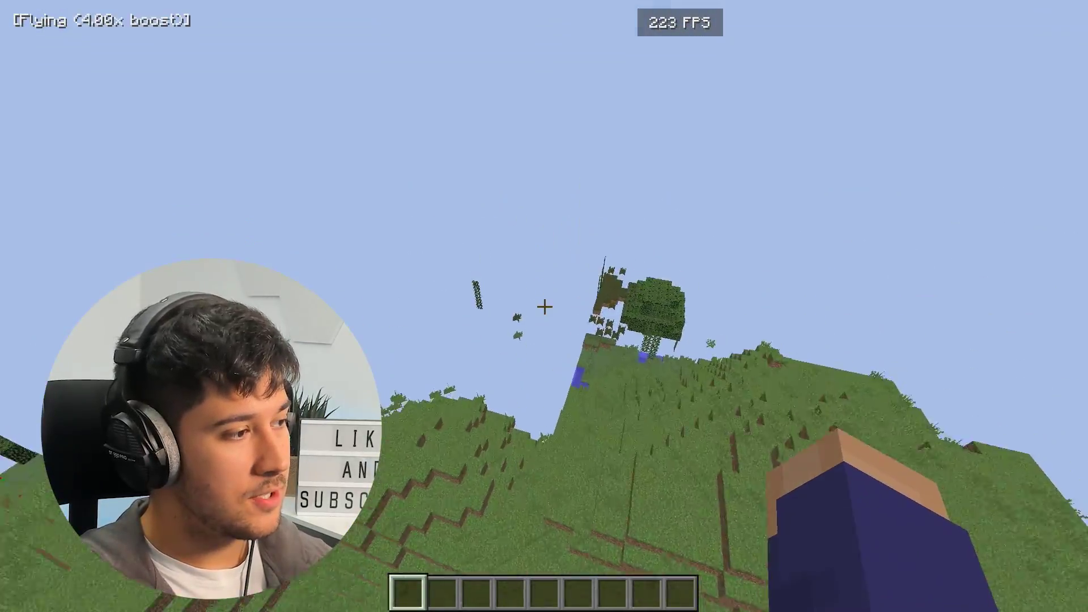
{"action": "key", "text": "ctrl"}
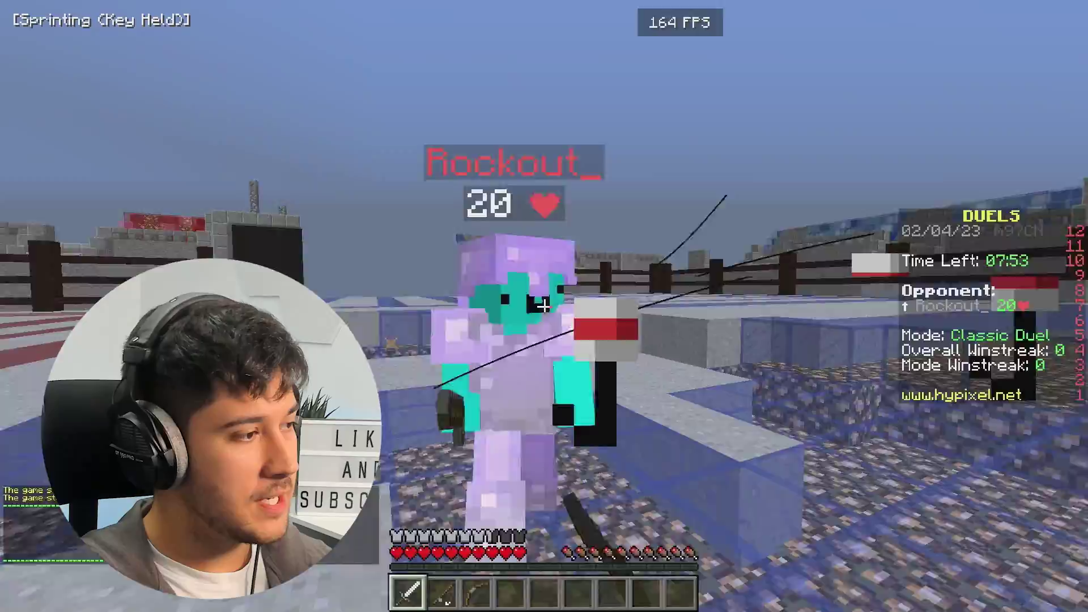
Fight the opponent with iron sword hits and fishing-rod casts, bringing them to 3 hearts
{"action": "left_click", "coordinate": [544, 306]}
{"action": "key", "text": "2"}
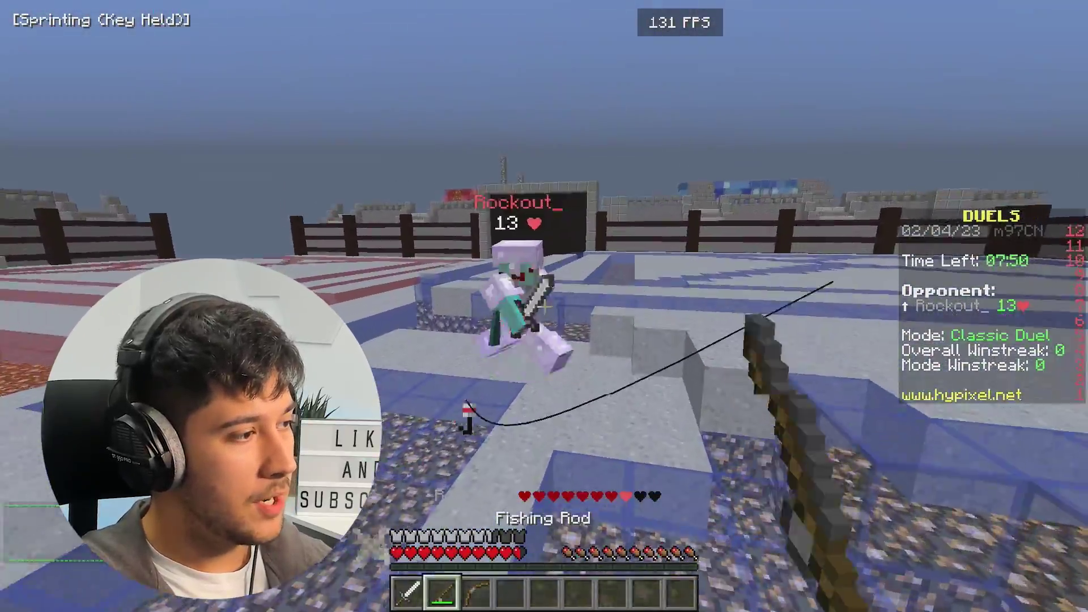
{"action": "key", "text": "1"}
{"action": "left_click", "coordinate": [544, 306]}
{"action": "left_click", "coordinate": [544, 306]}
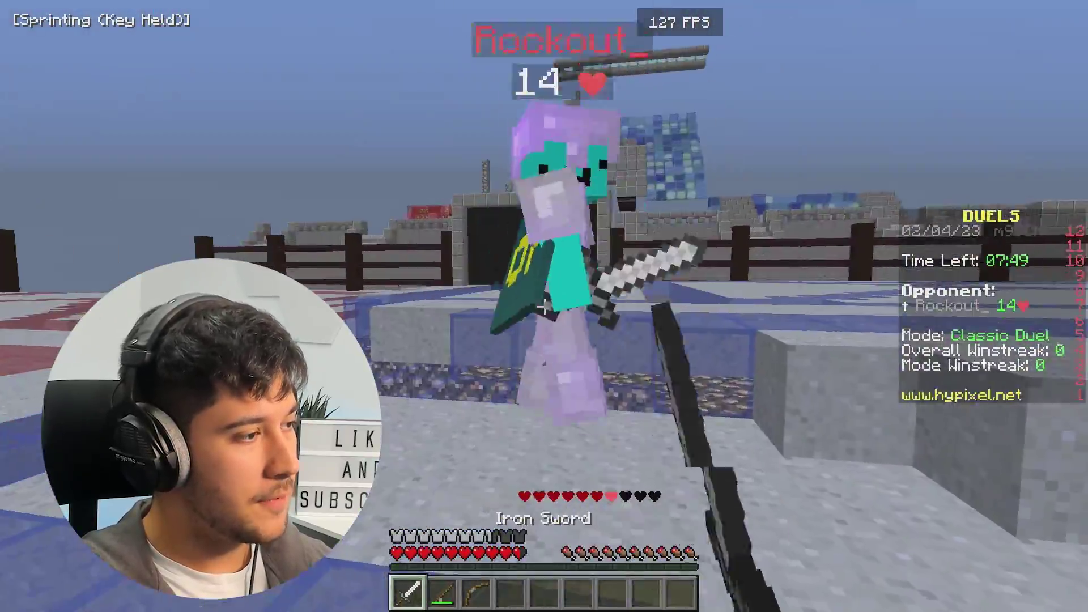
{"action": "key", "text": "2"}
{"action": "right_click", "coordinate": [544, 306]}
{"action": "key", "text": "1"}
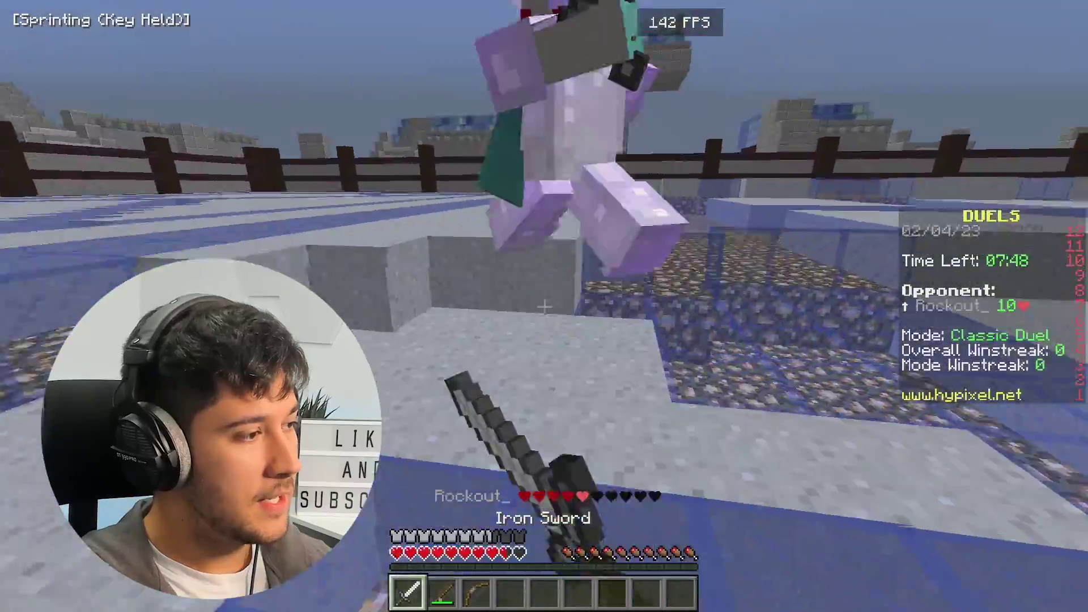
{"action": "left_click", "coordinate": [544, 306]}
{"action": "left_click", "coordinate": [545, 306]}
Hook with the rod, land the final sword hit for victory, and queue another duel
{"action": "key", "text": "2"}
{"action": "right_click", "coordinate": [544, 306]}
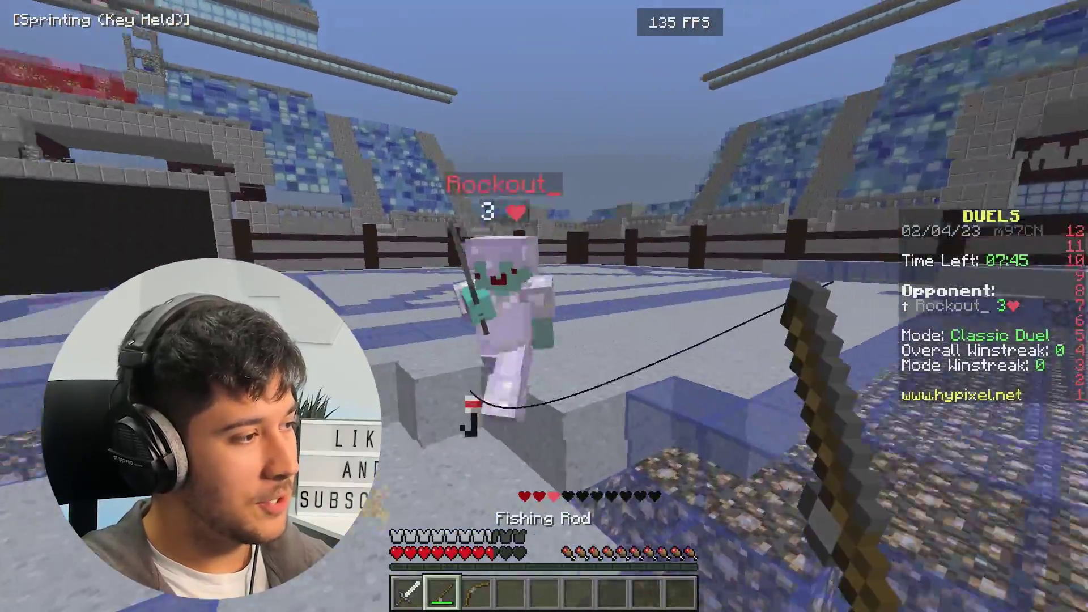
{"action": "key", "text": "1"}
{"action": "left_click", "coordinate": [544, 306]}
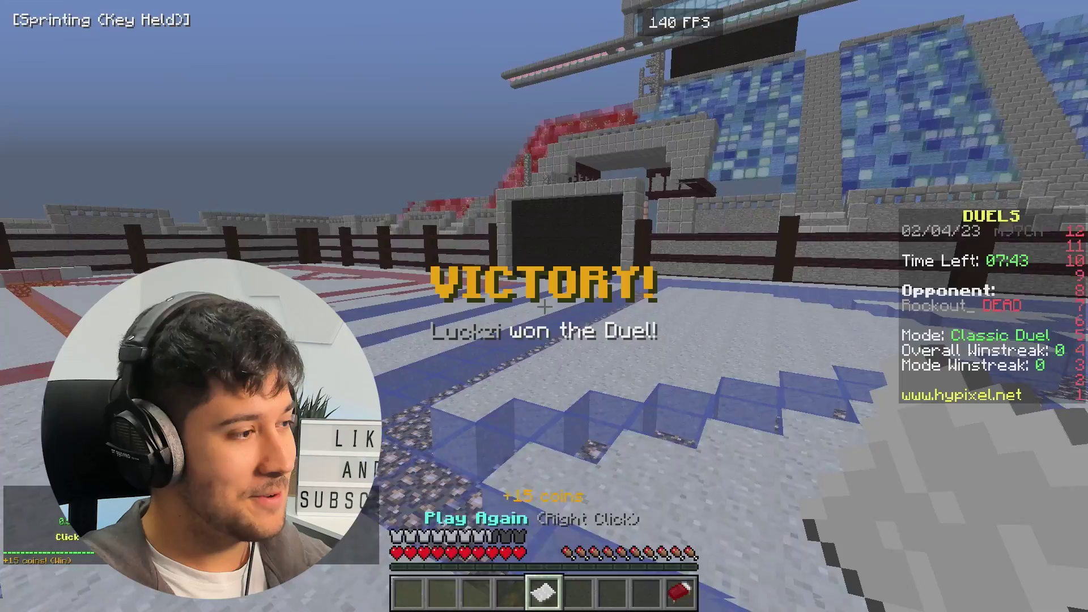
{"action": "right_click", "coordinate": [544, 306]}
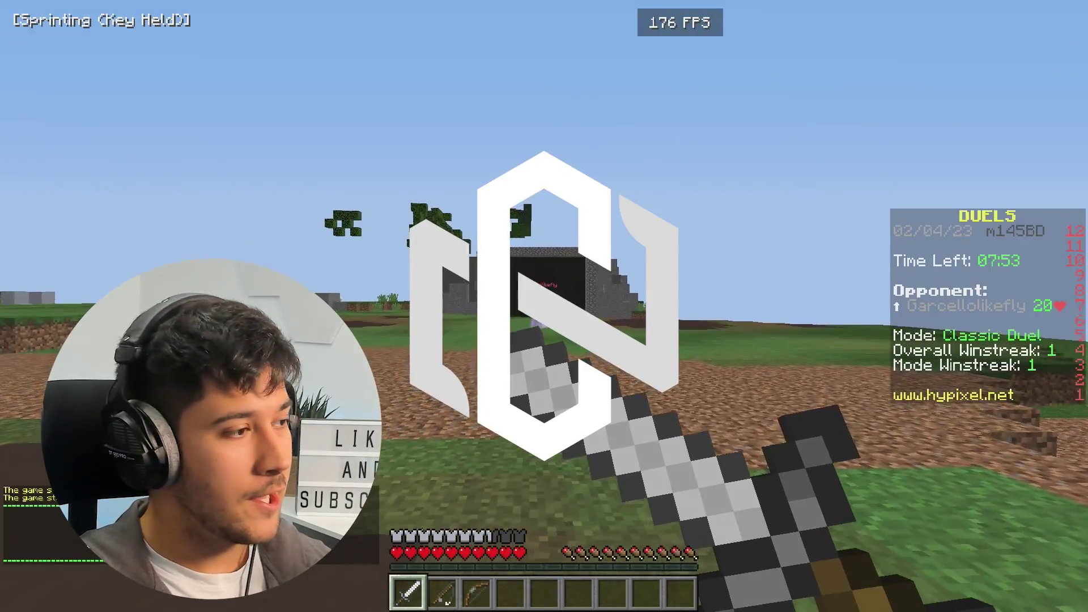
Approach the new opponent and shoot arrows at them with the bow
{"action": "key", "text": "w"}
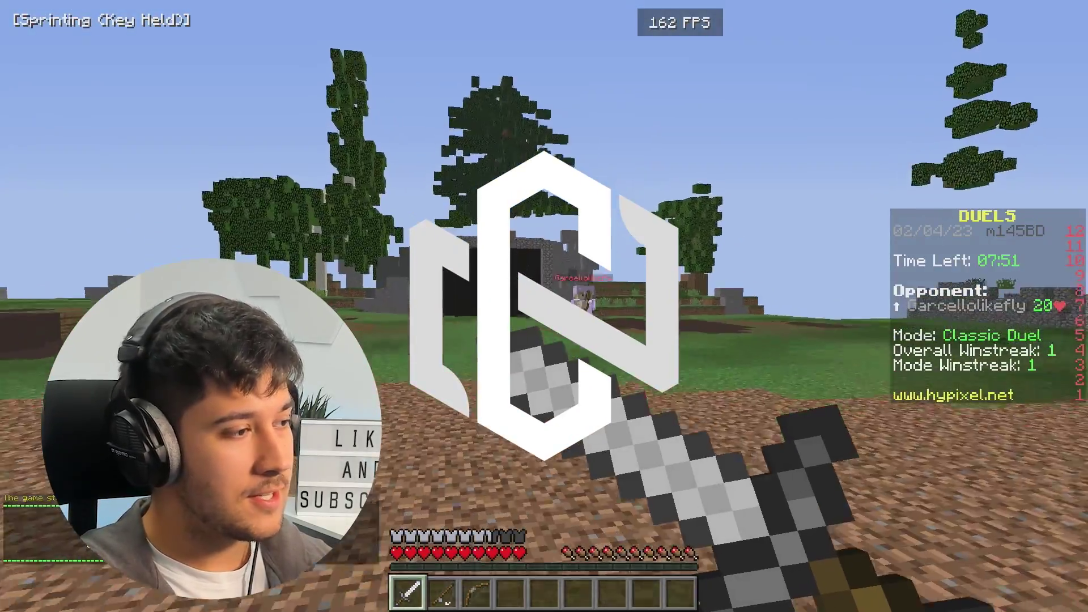
{"action": "key", "text": "3"}
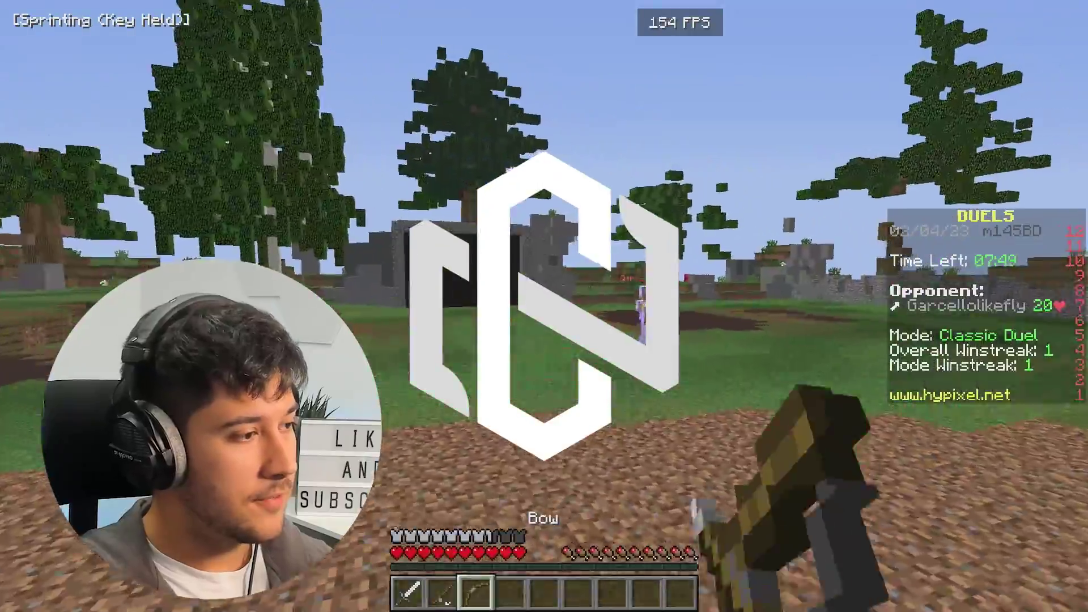
{"action": "right_click", "coordinate": [544, 306]}
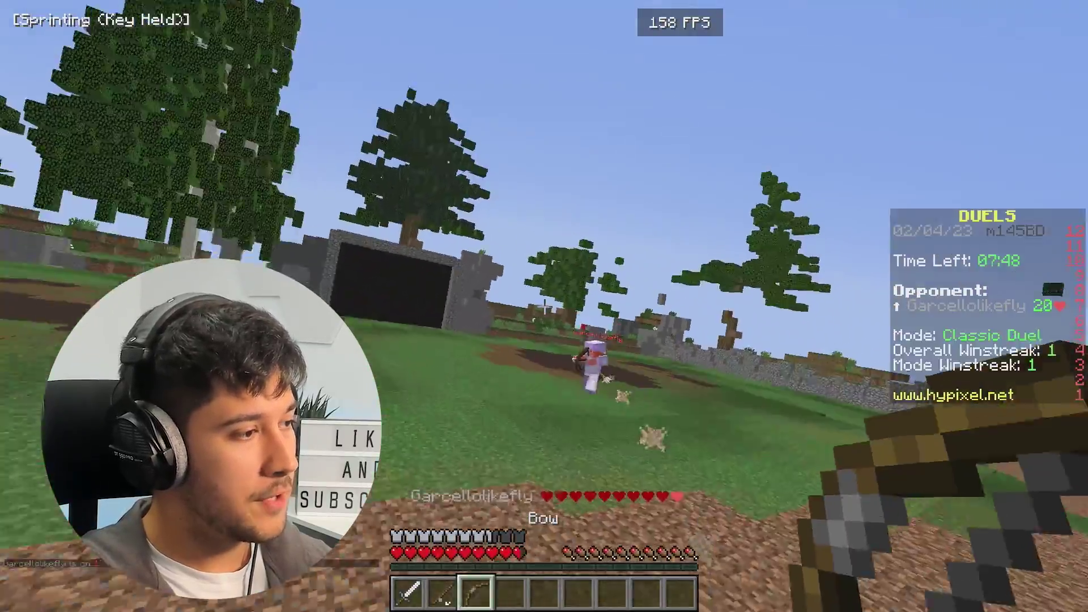
{"action": "right_click", "coordinate": [544, 306]}
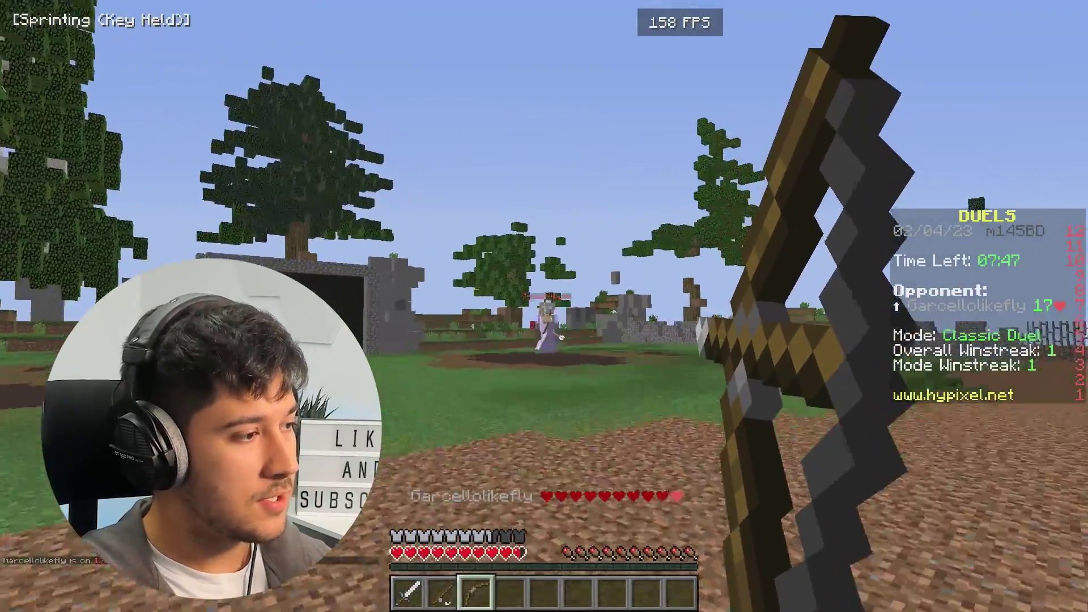
{"action": "key", "text": "w"}
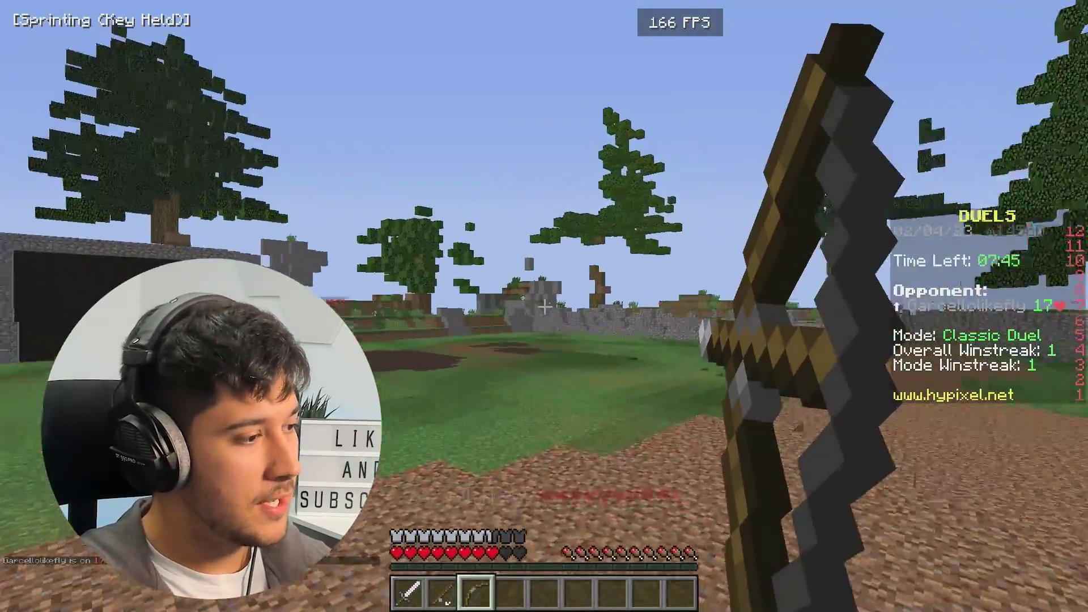
{"action": "right_click", "coordinate": [544, 306]}
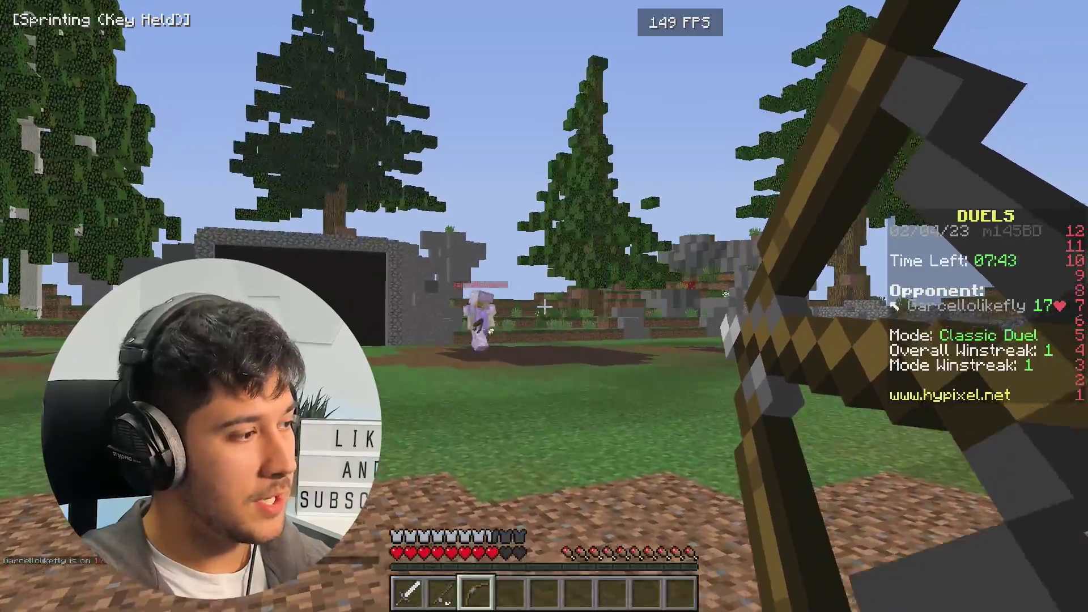
Hook the opponent with the fishing rod, finish them with Iron Sword hits, and queue again
{"action": "key", "text": "2"}
{"action": "right_click", "coordinate": [544, 306]}
{"action": "key", "text": "1"}
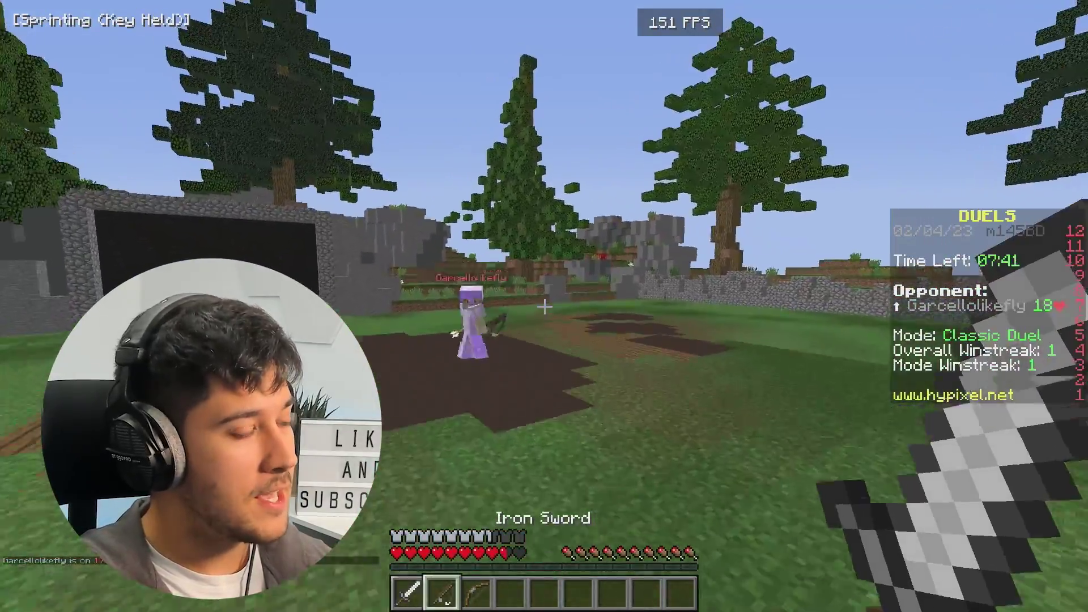
{"action": "right_click", "coordinate": [544, 306]}
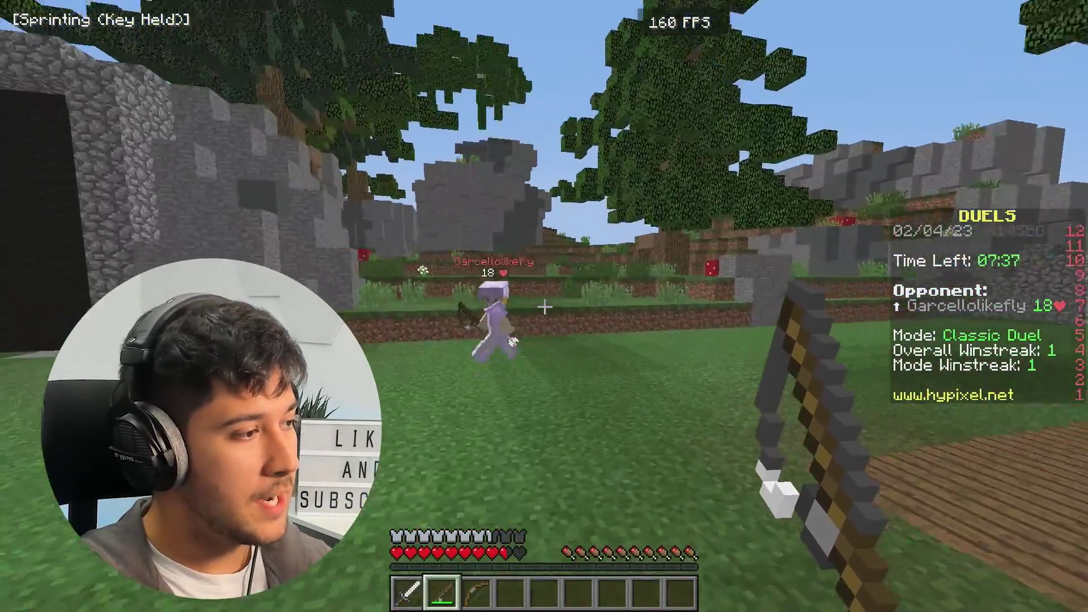
{"action": "key", "text": "1"}
{"action": "left_click", "coordinate": [544, 306]}
{"action": "left_click", "coordinate": [544, 306]}
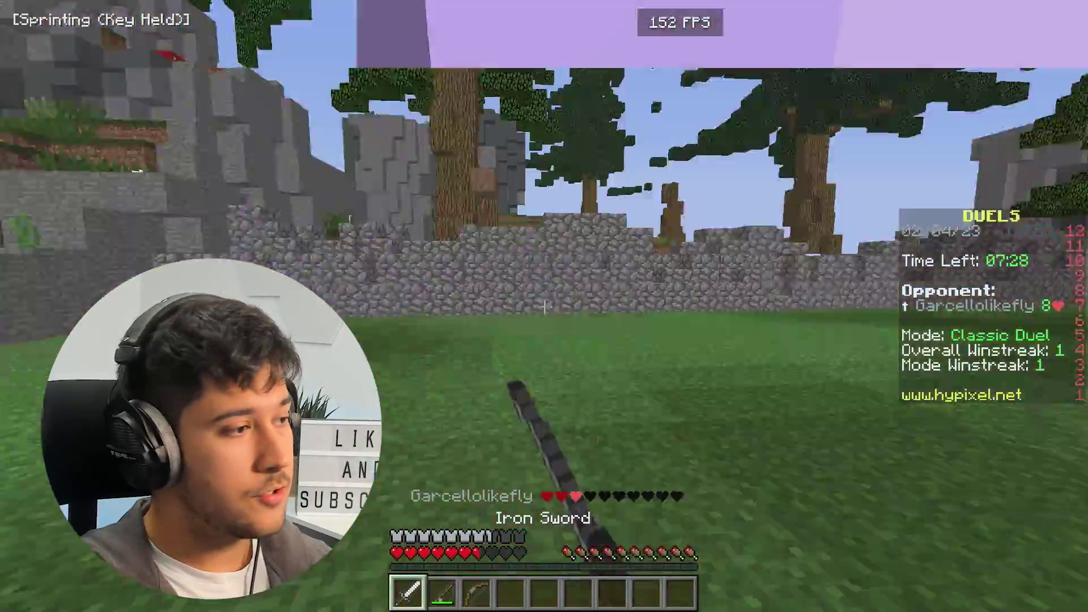
{"action": "left_click", "coordinate": [544, 307]}
{"action": "left_click", "coordinate": [544, 306]}
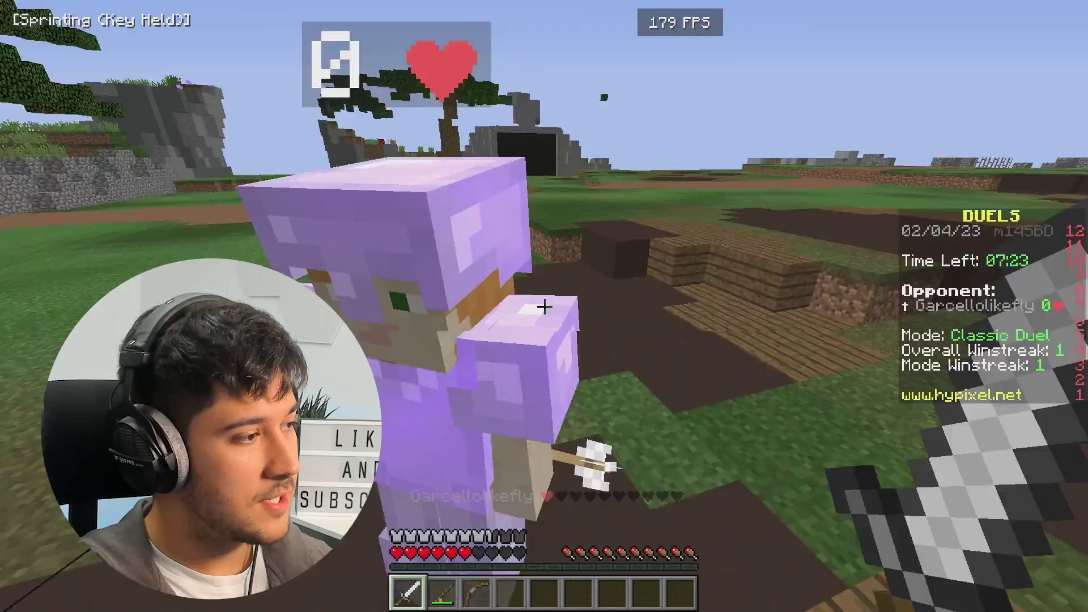
{"action": "left_click", "coordinate": [544, 306]}
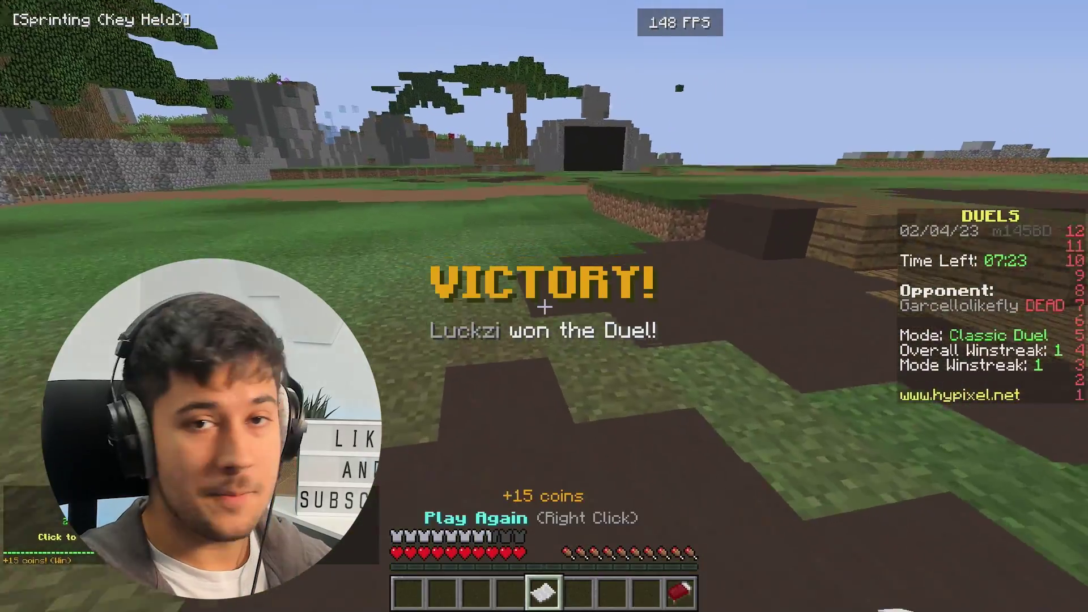
{"action": "right_click", "coordinate": [544, 307]}
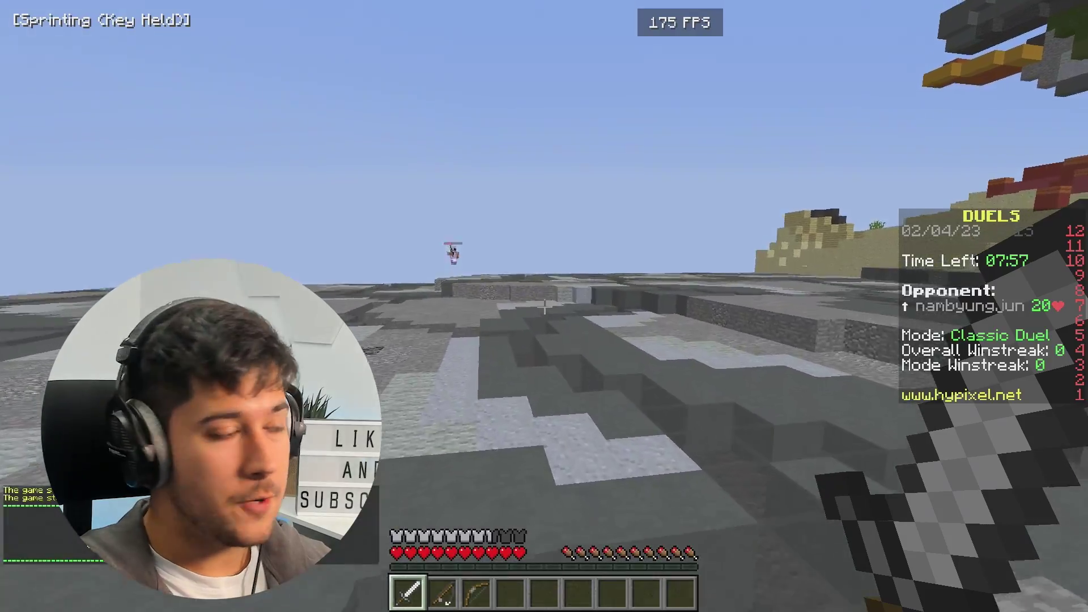
Sprint in, hook the Reef opponent with the rod, finish with three sword hits, and queue another duel
{"action": "key", "text": "w"}
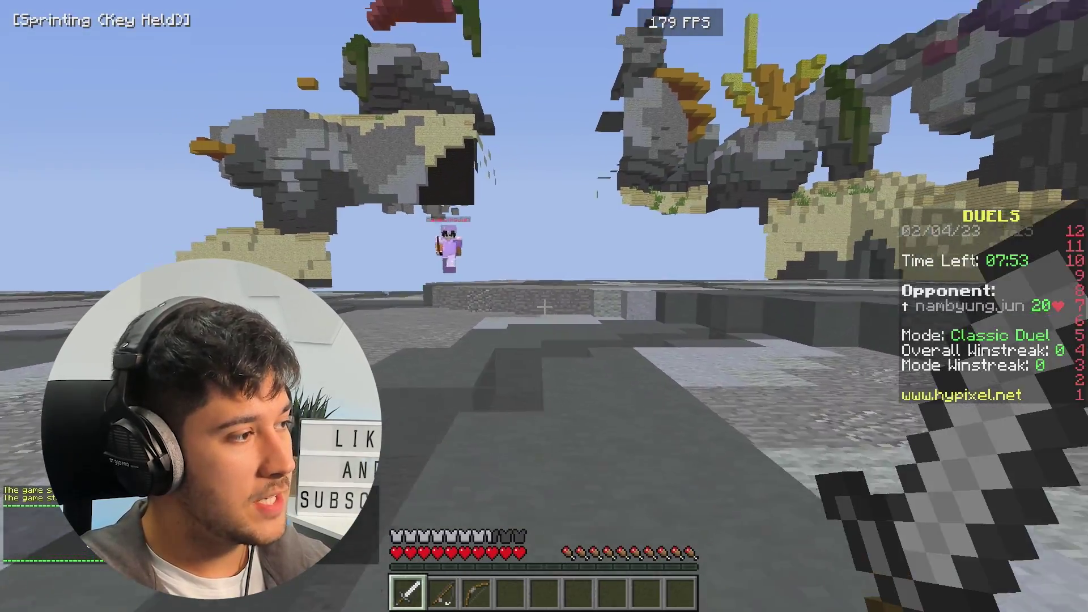
{"action": "key", "text": "2"}
{"action": "right_click", "coordinate": [544, 306]}
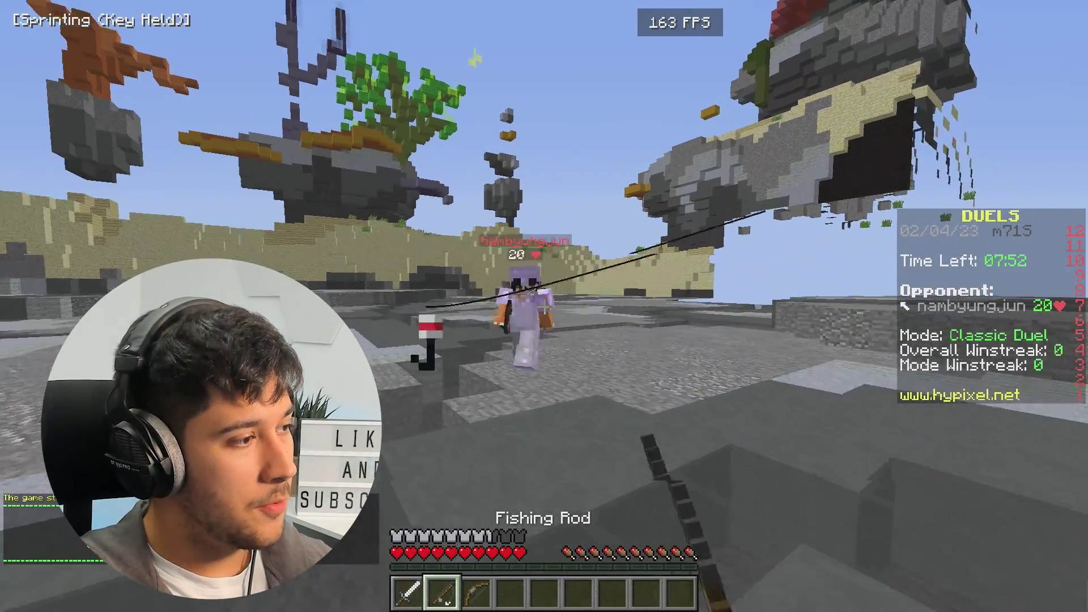
{"action": "key", "text": "1"}
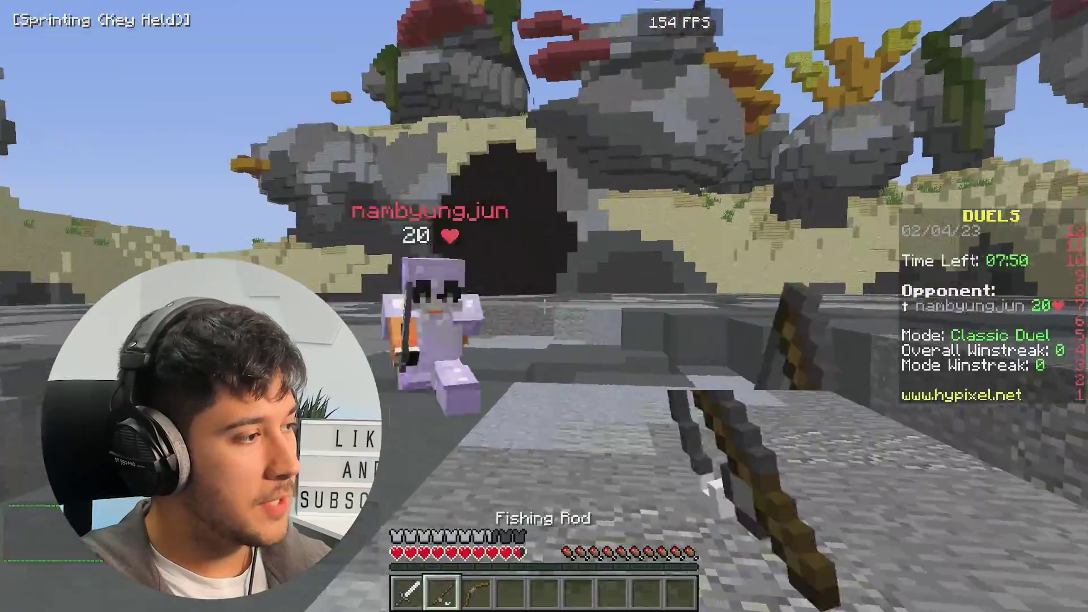
{"action": "key", "text": "1"}
{"action": "left_click", "coordinate": [544, 306]}
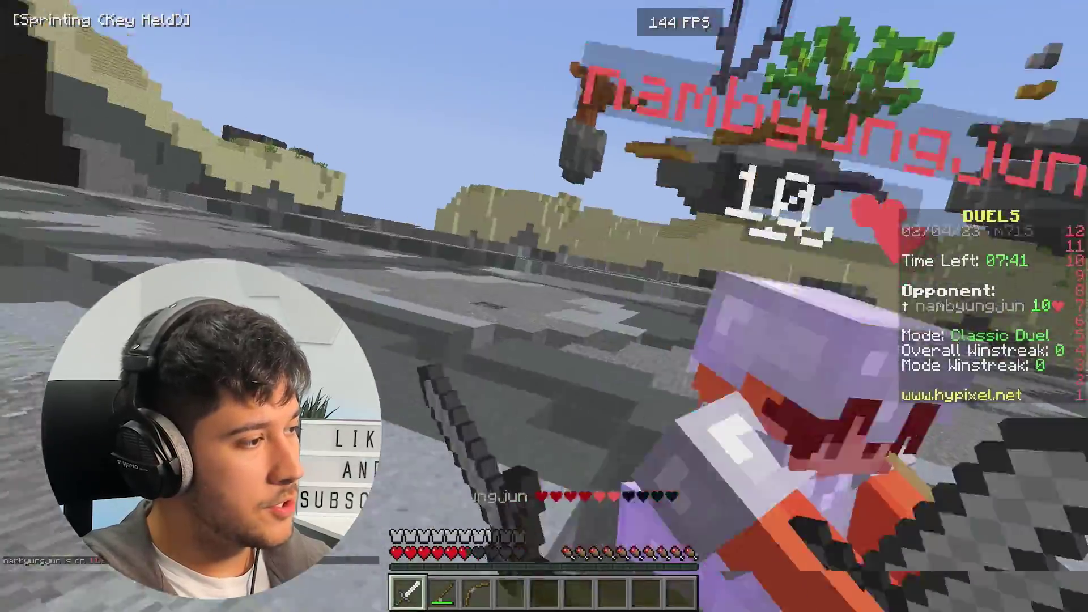
{"action": "left_click", "coordinate": [544, 306]}
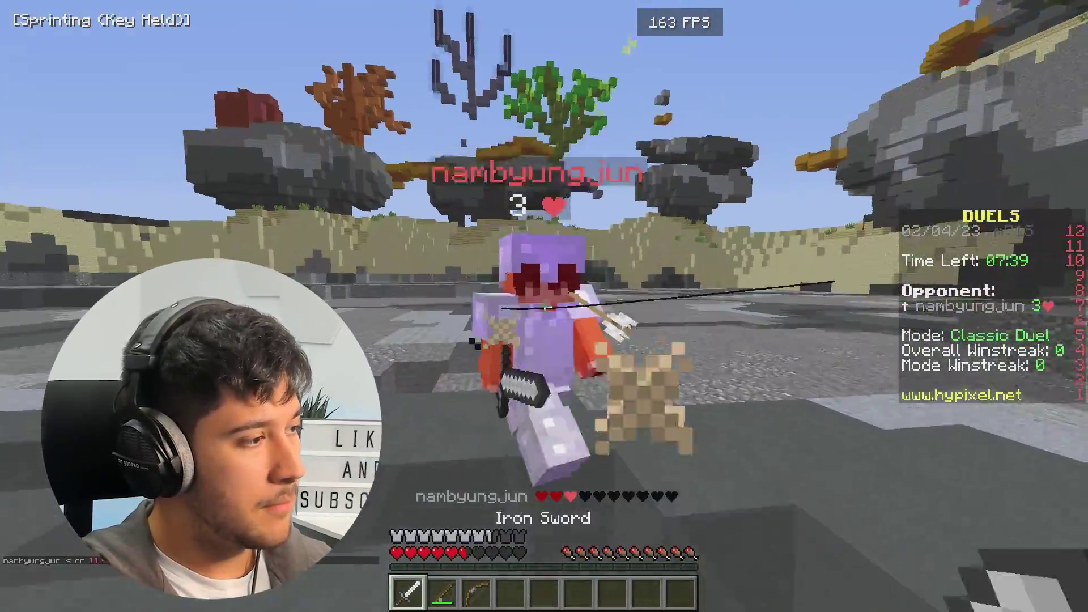
{"action": "left_click", "coordinate": [544, 306]}
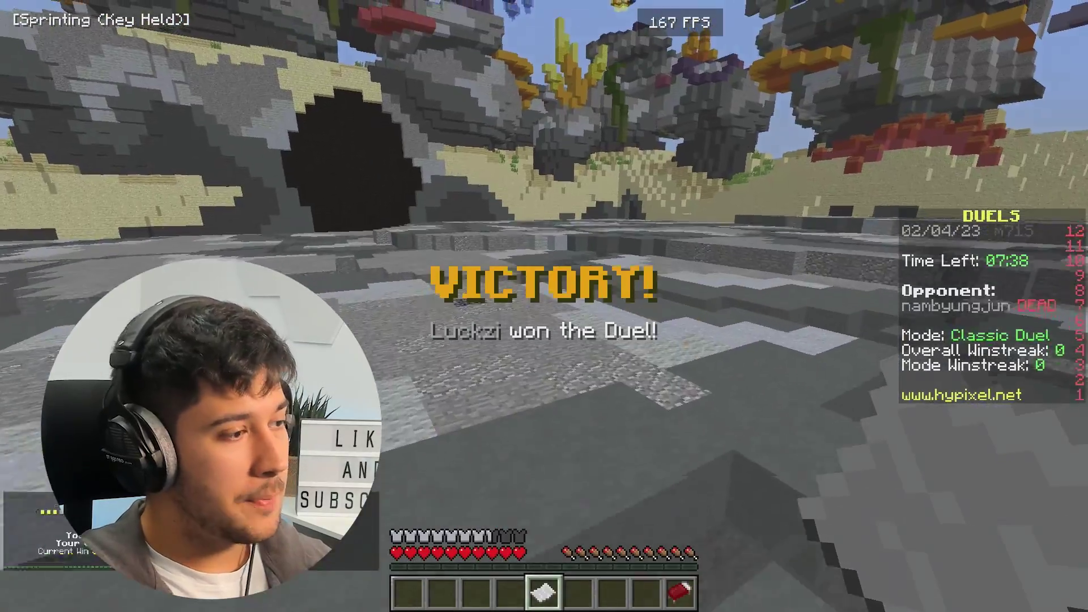
{"action": "right_click", "coordinate": [544, 306]}
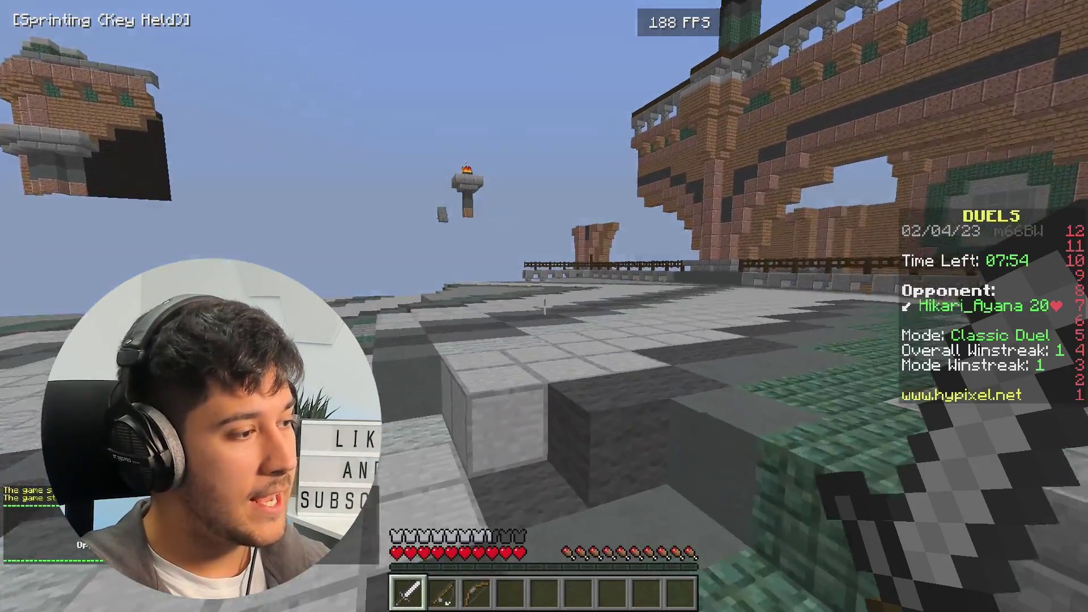
Cast and reel the fishing rod at the Museum opponent, then strike with the Iron Sword
{"action": "key", "text": "2"}
{"action": "key", "text": "1"}
{"action": "key", "text": "2"}
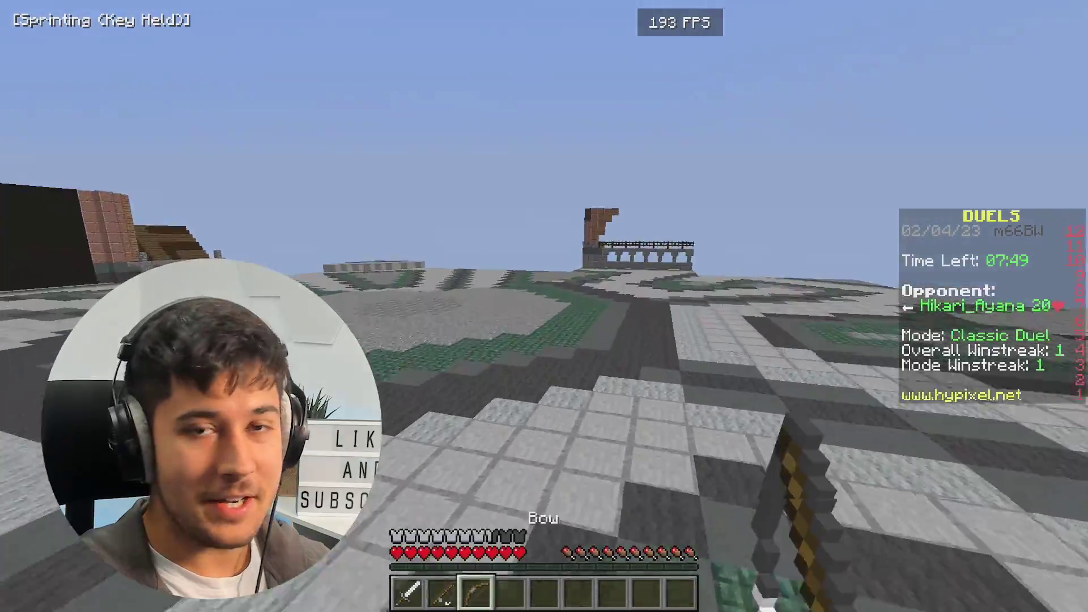
{"action": "key", "text": "2"}
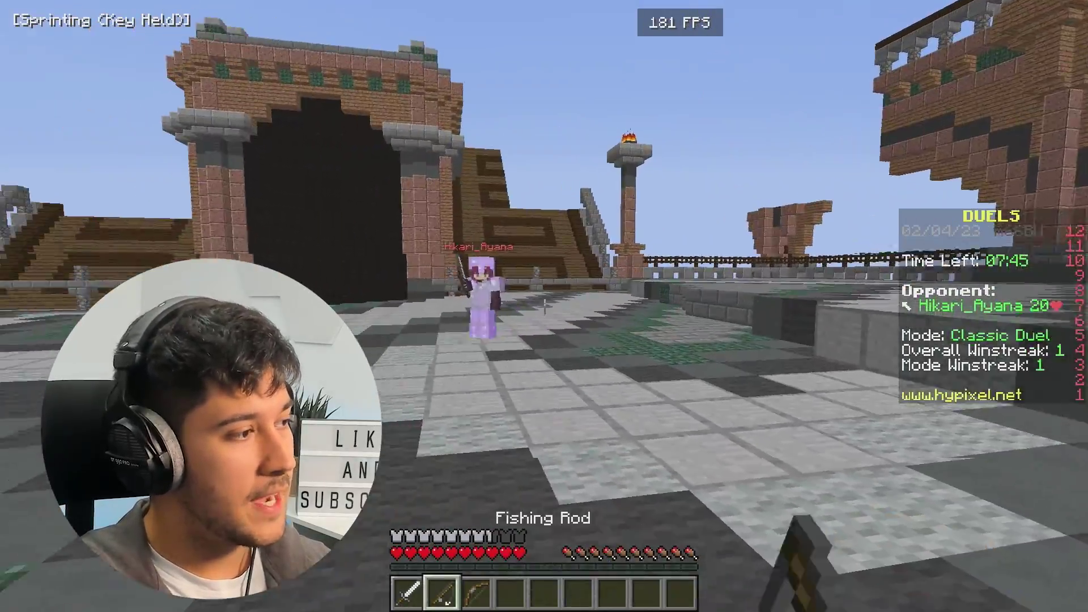
{"action": "right_click", "coordinate": [545, 306]}
{"action": "key", "text": "1"}
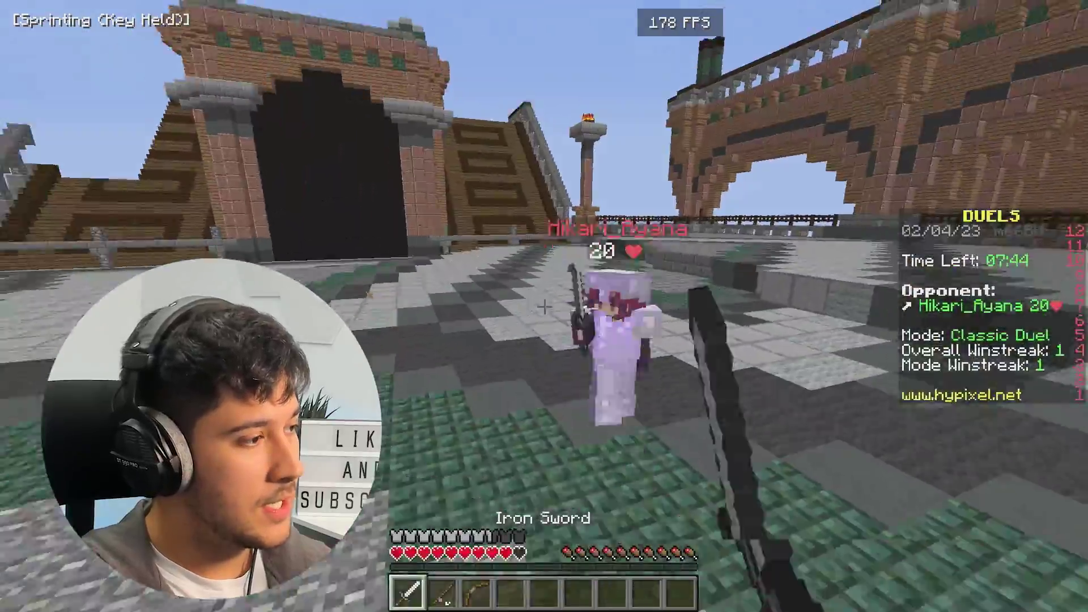
{"action": "key", "text": "2"}
{"action": "right_click", "coordinate": [544, 306]}
{"action": "right_click", "coordinate": [544, 306]}
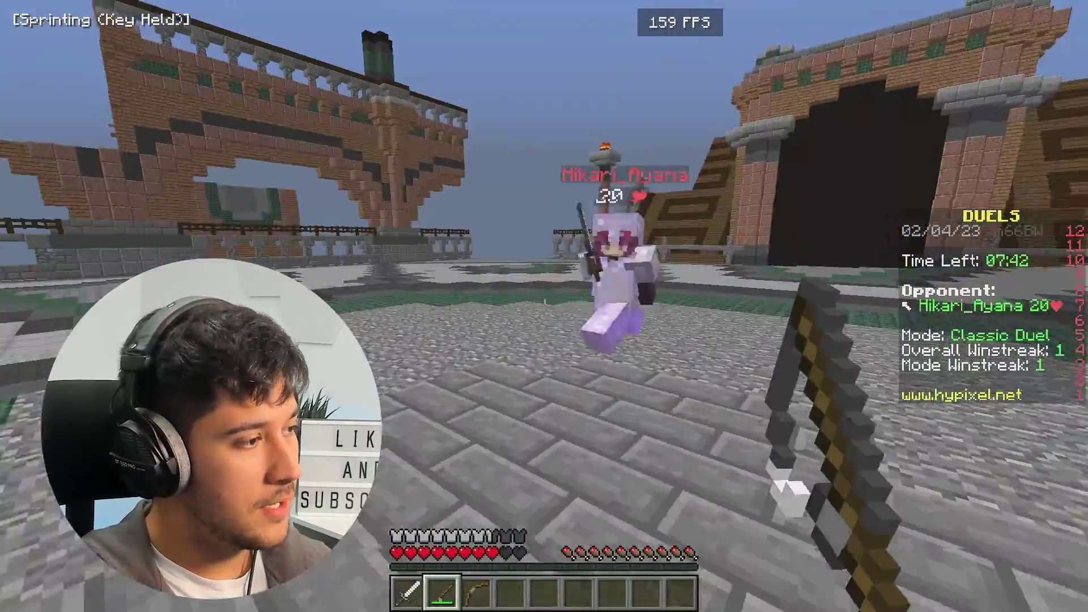
{"action": "key", "text": "1"}
{"action": "left_click", "coordinate": [544, 306]}
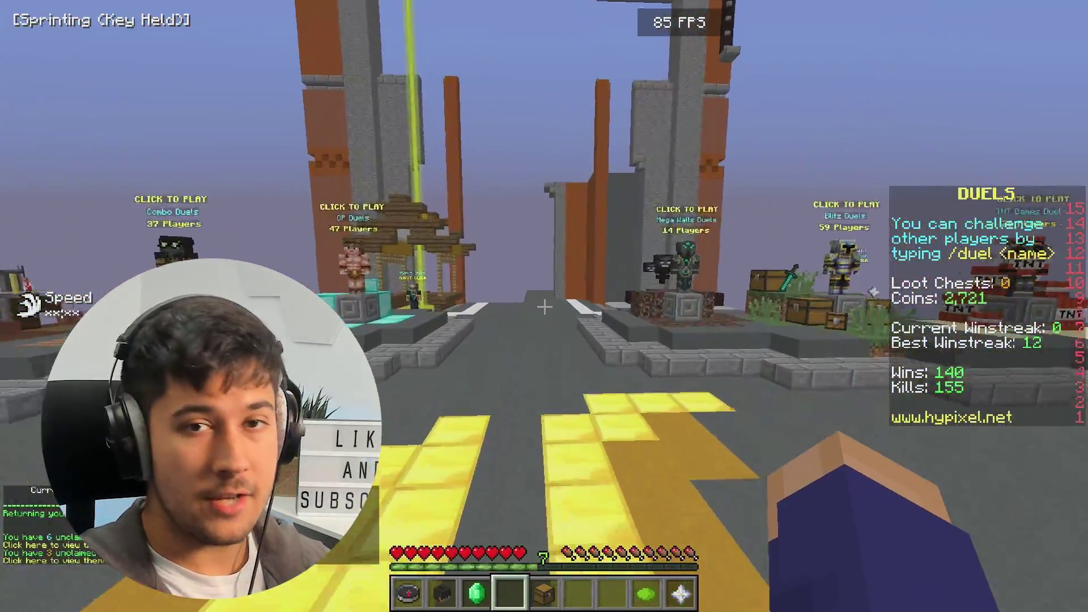
Walk along the lobby road through the stone archway, switching to third-person camera views
{"action": "key", "text": "w"}
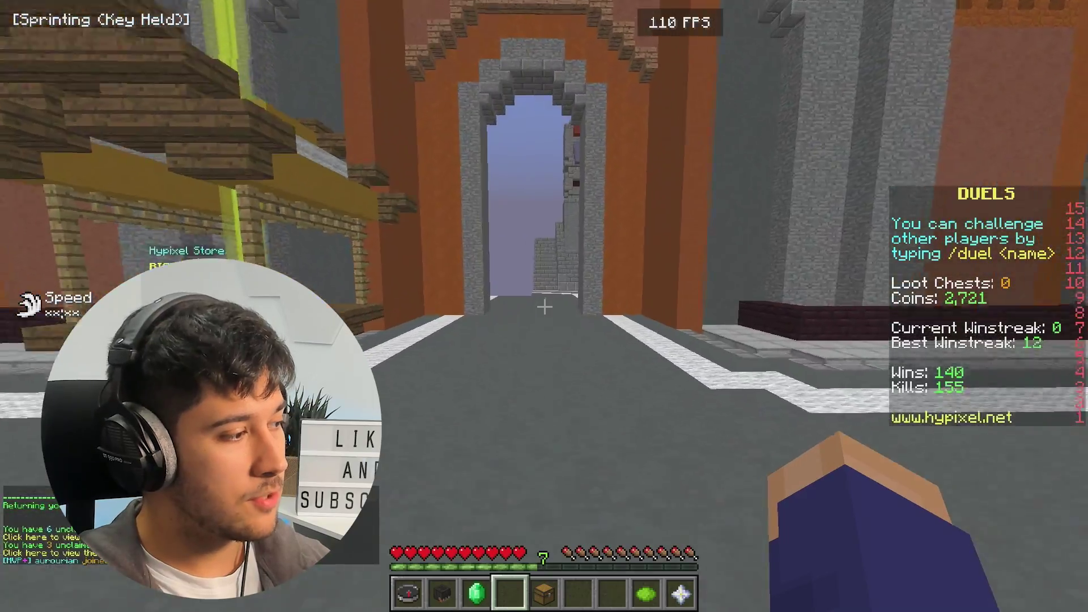
{"action": "key", "text": "w"}
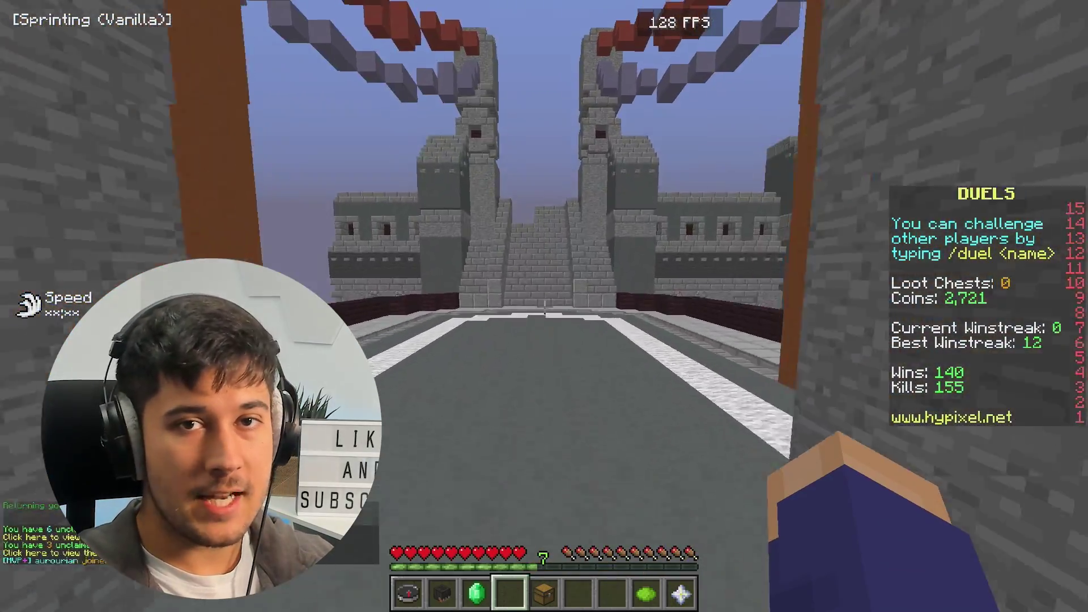
{"action": "key", "text": "F5"}
{"action": "key", "text": "F5"}
{"action": "key", "text": "w"}
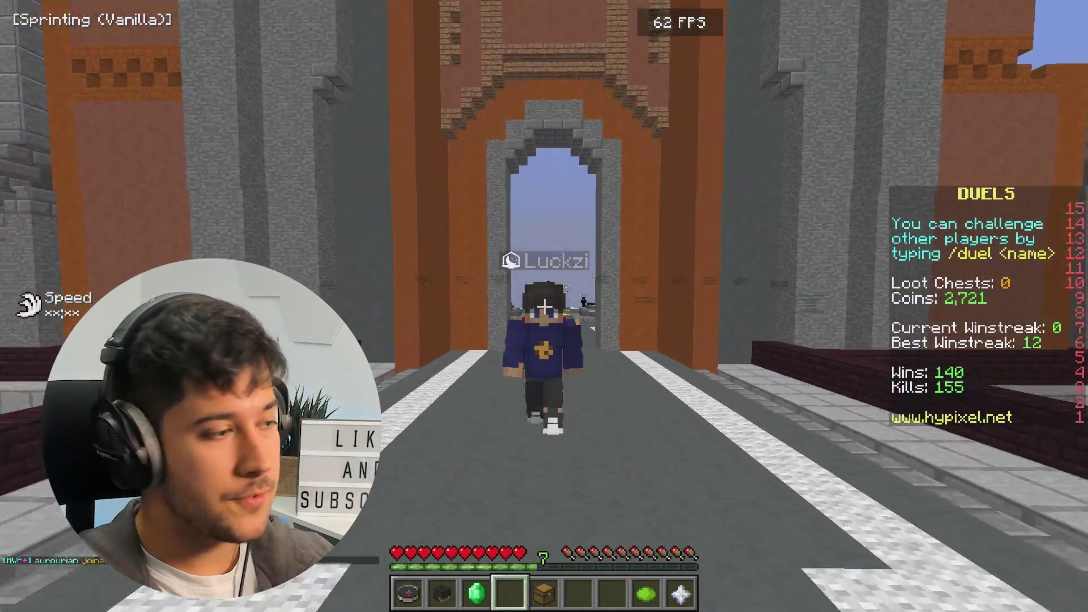
{"action": "key", "text": "F5"}
Climb the stone stairs, sprint onto the platform and head to the castle gate
{"action": "key", "text": "w"}
{"action": "key", "text": "ctrl"}
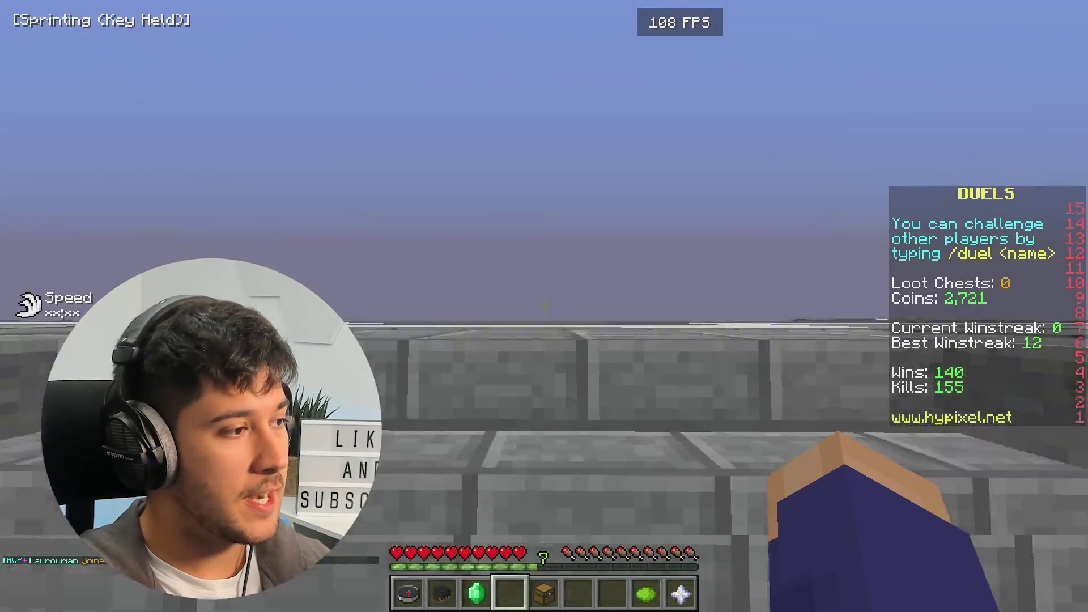
{"action": "key", "text": "w"}
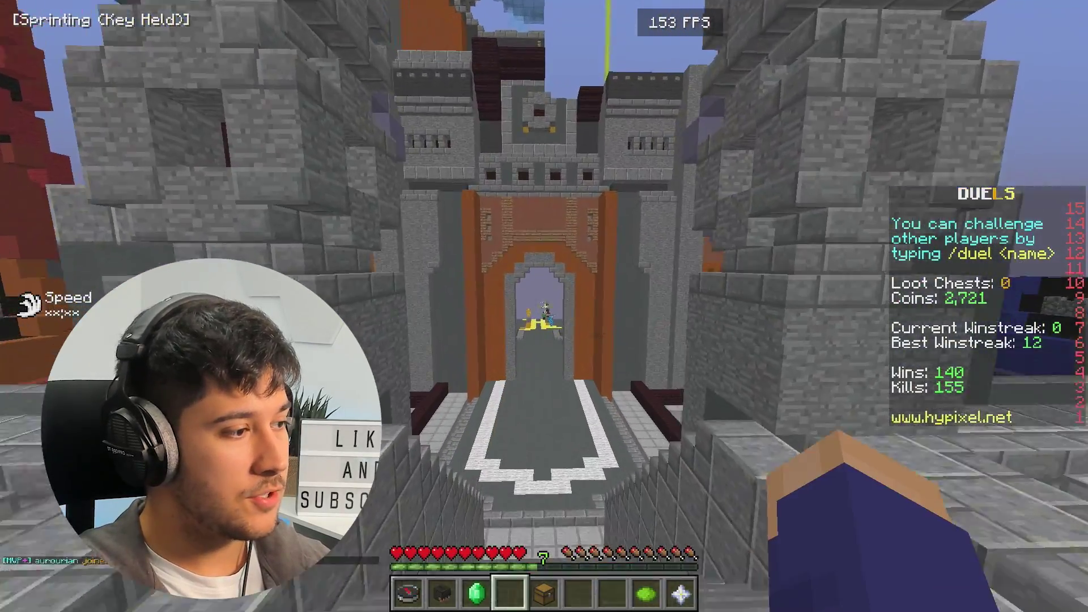
{"action": "key", "text": "F5"}
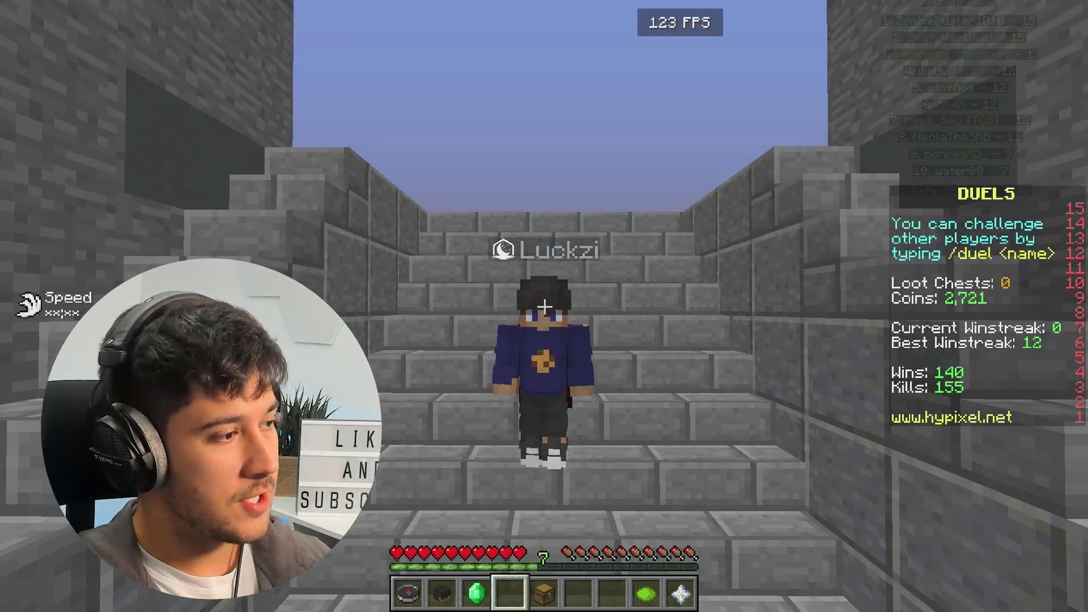
{"action": "key", "text": "F5"}
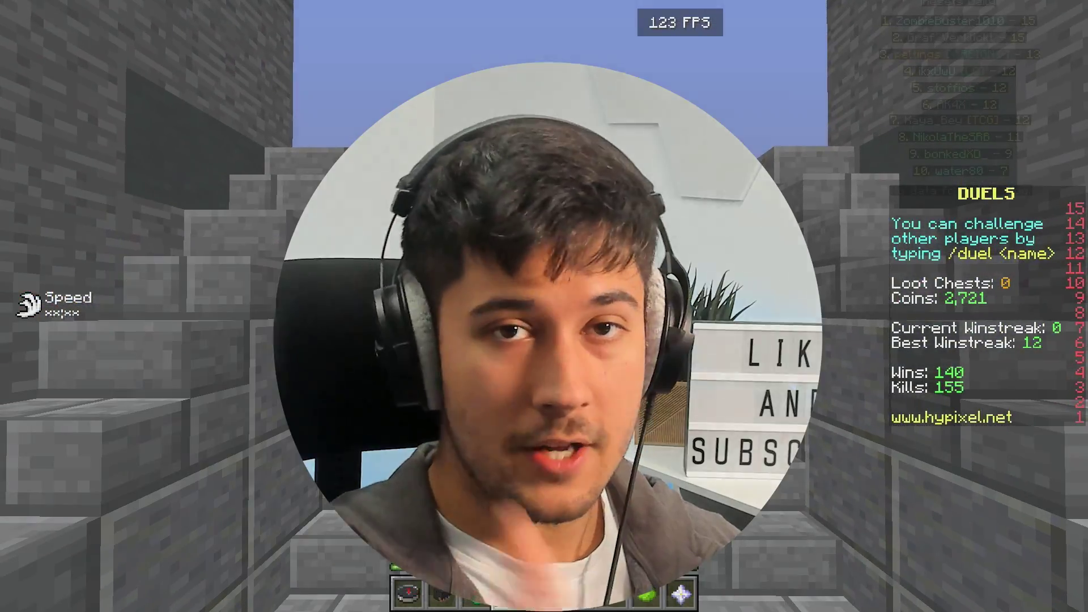